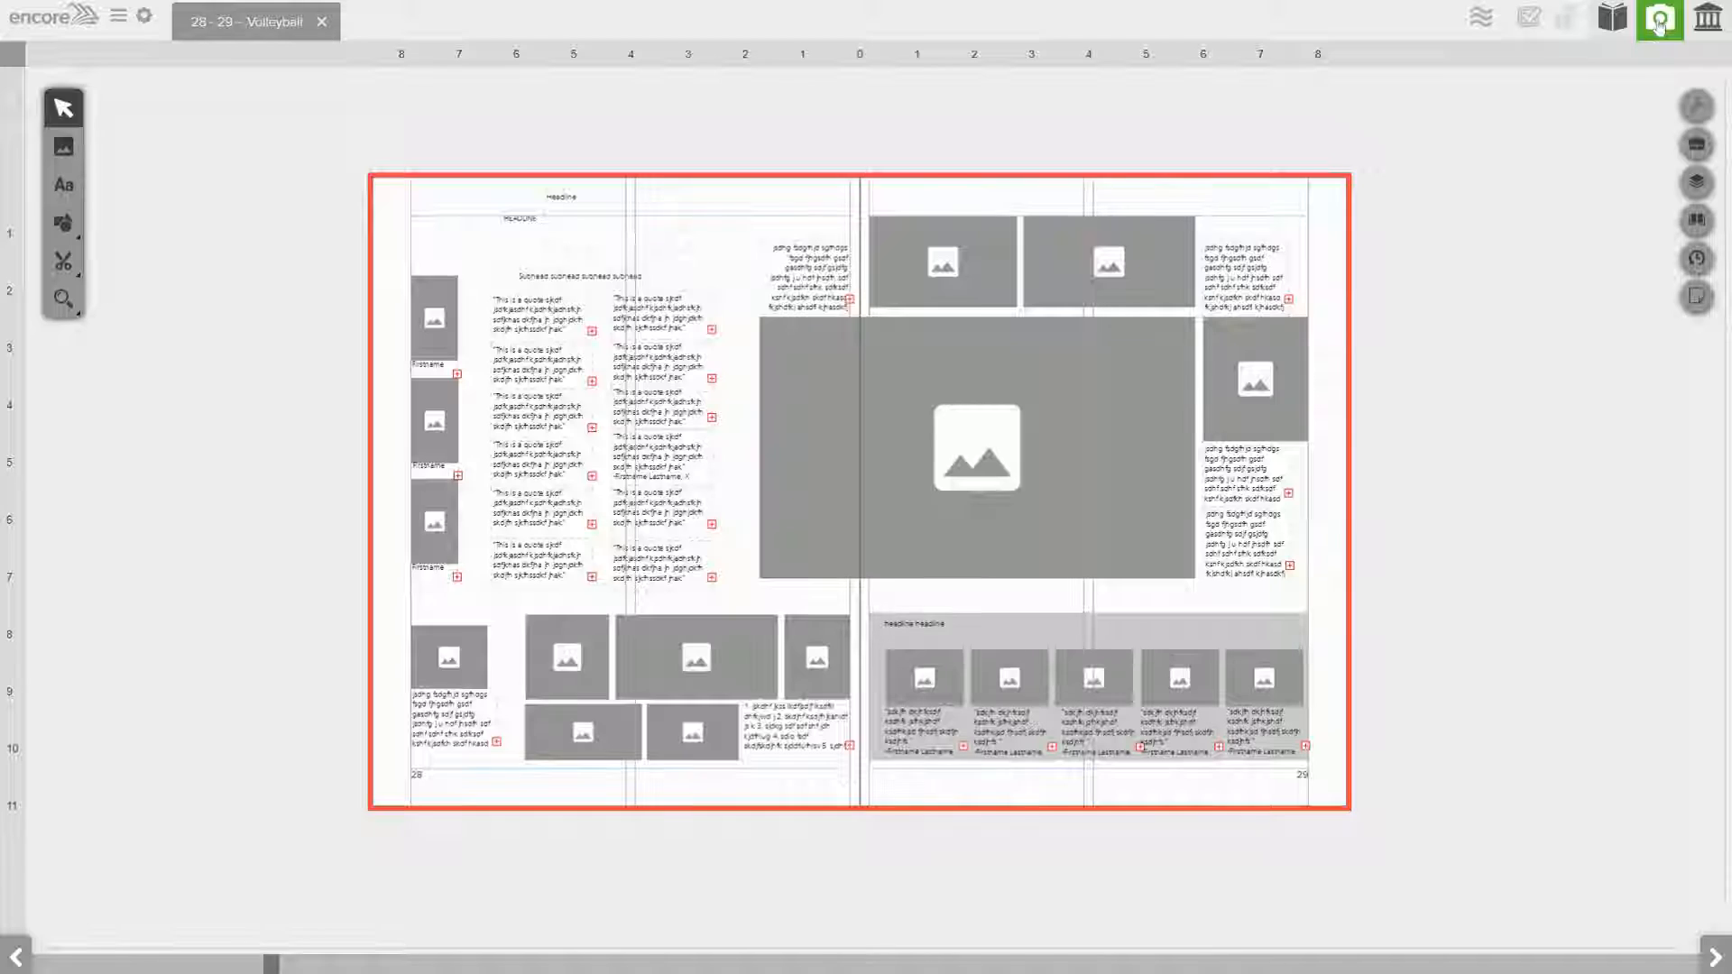
# - Open the photo library and show the Homecoming Fall Fest collection
pyautogui.click(1661, 21)
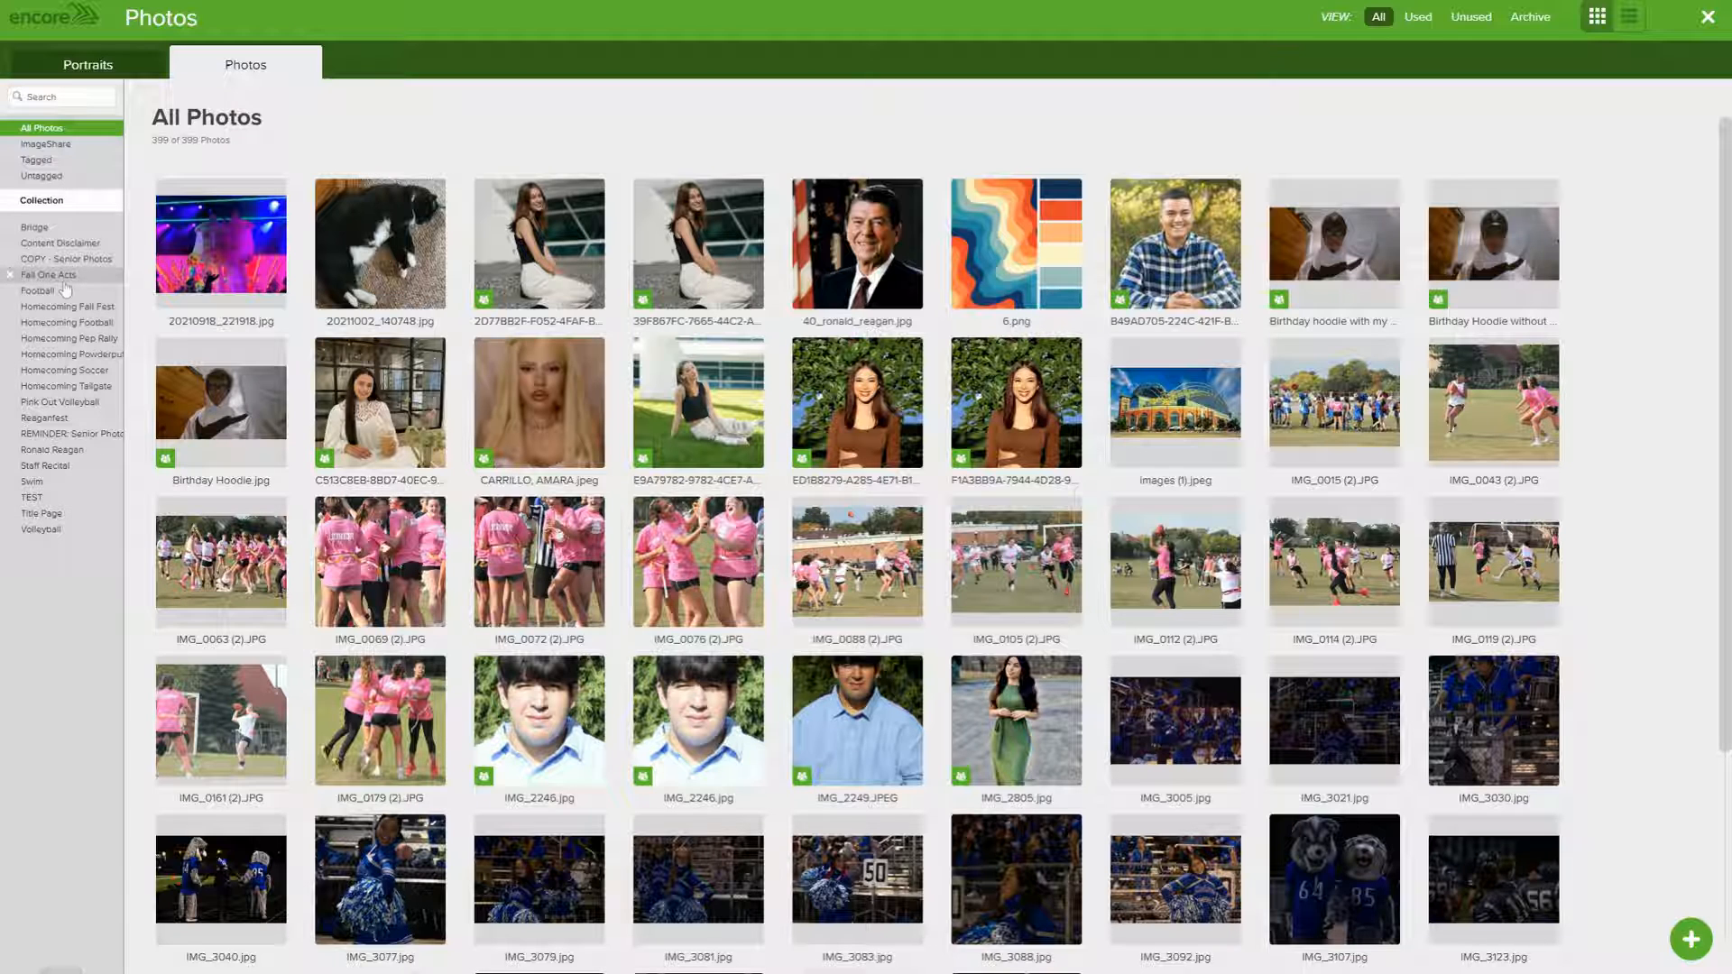
pyautogui.click(88, 403)
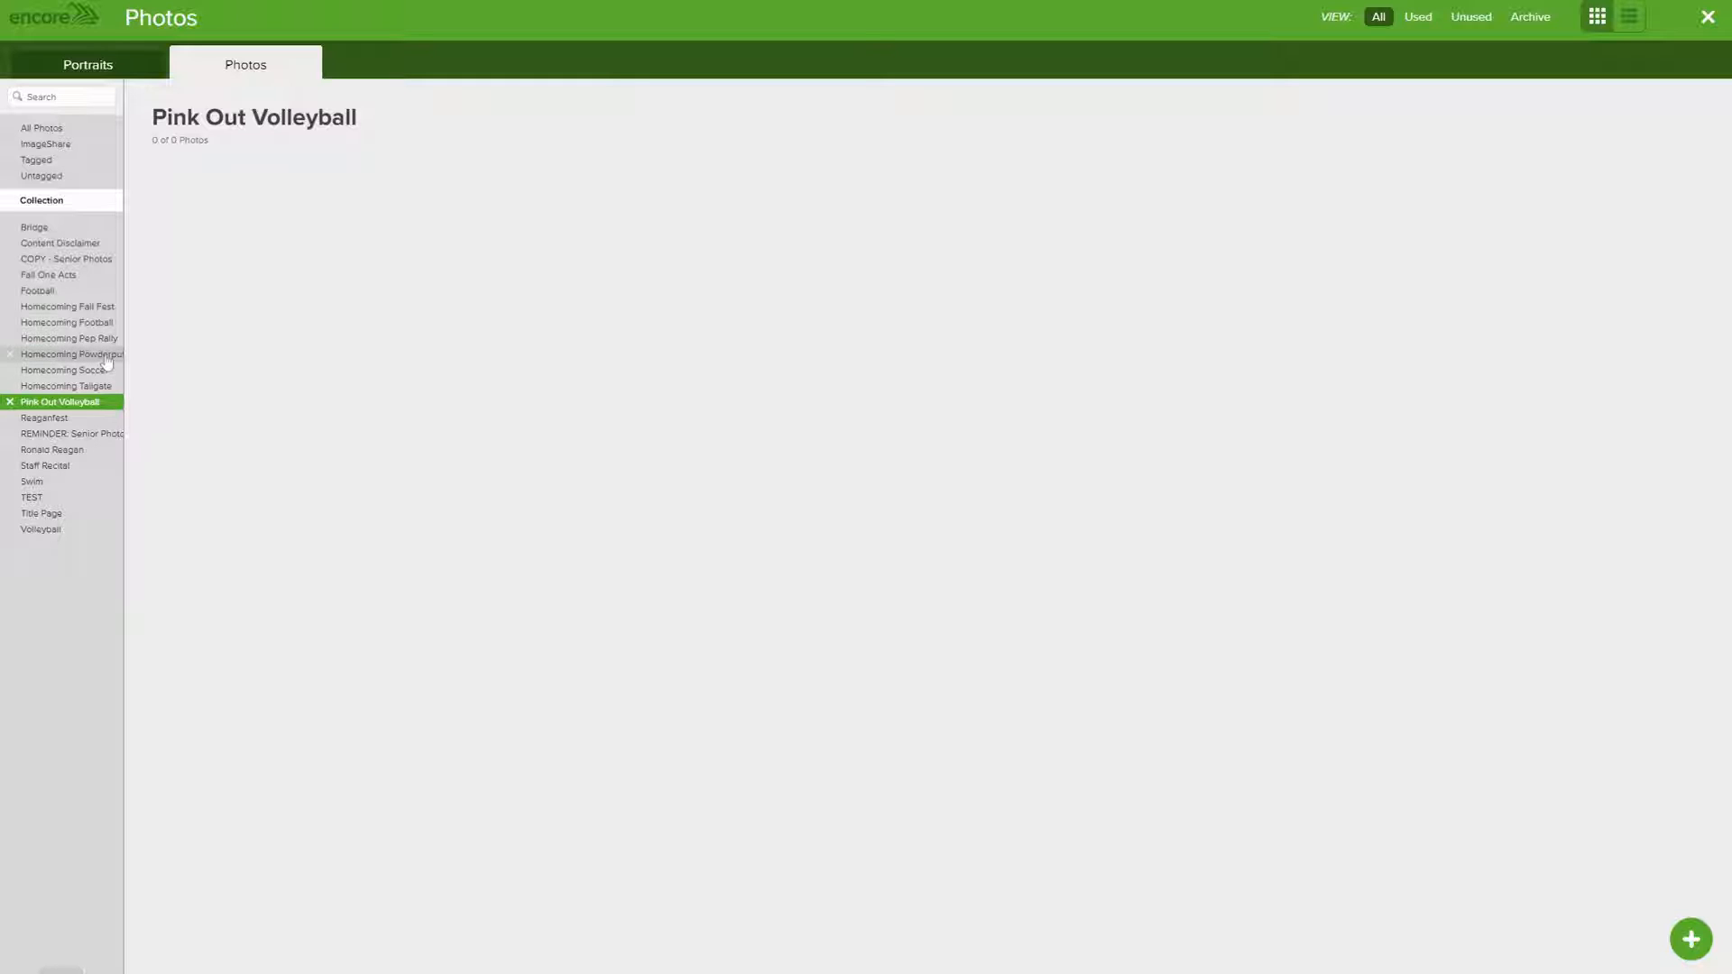
pyautogui.click(81, 308)
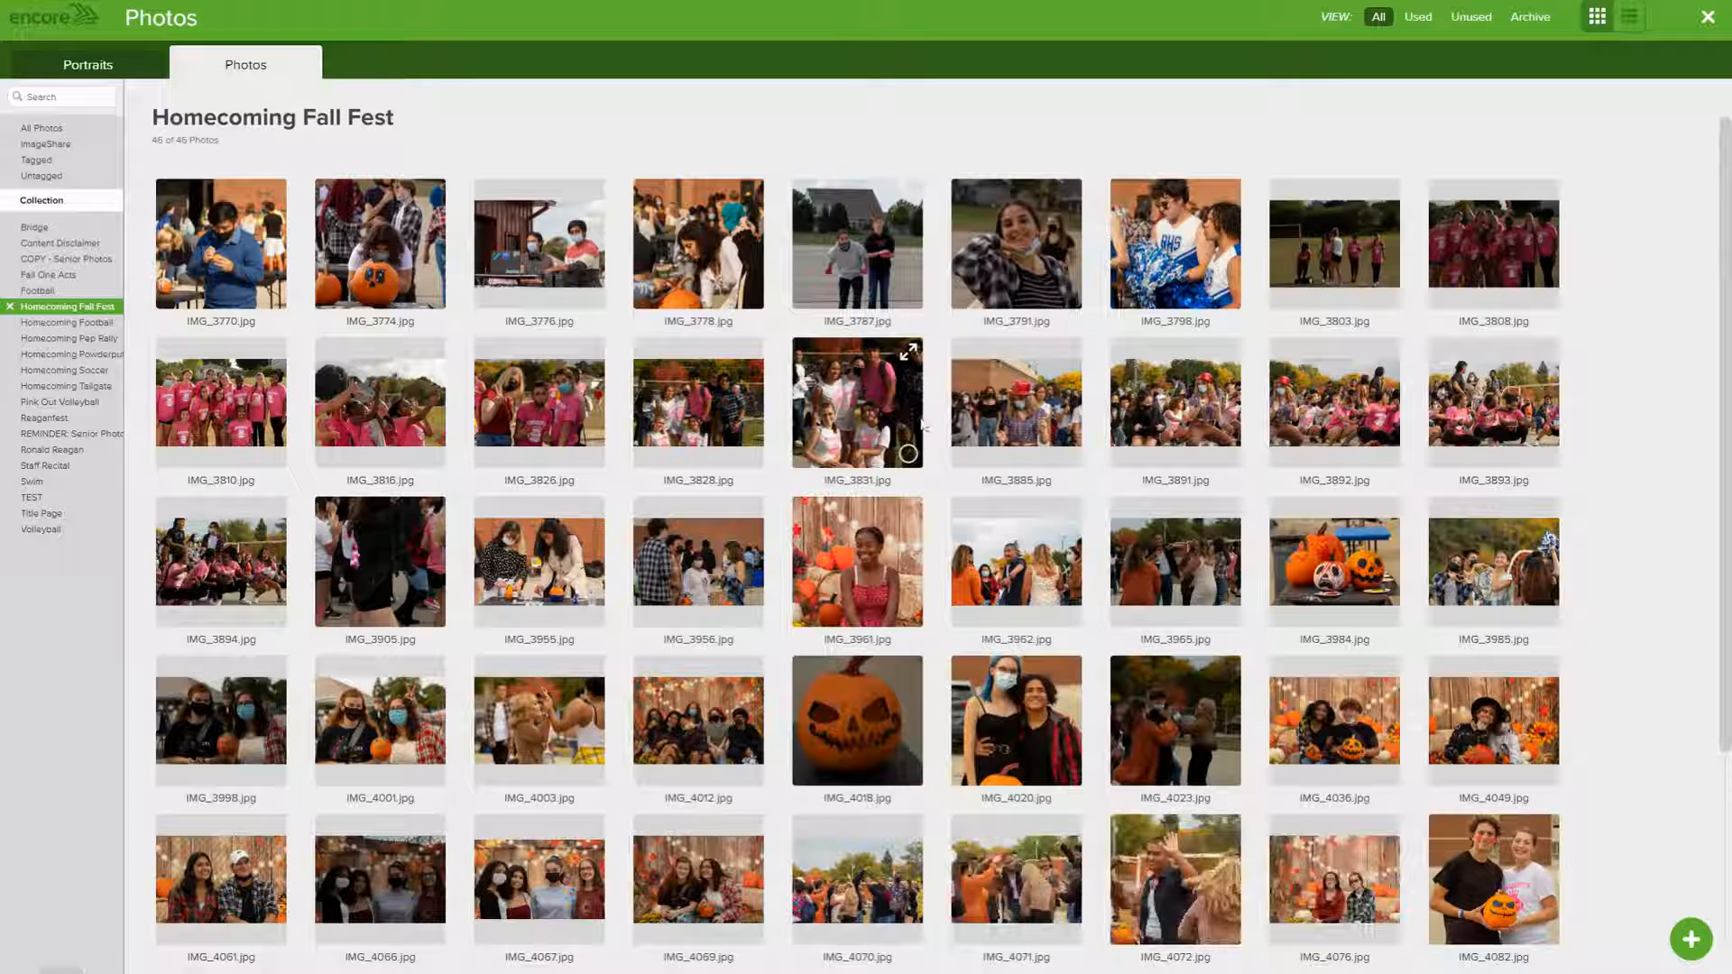
# - Add IMG_3778.jpg from the collection to the spread and place it in the large frame crossing the gutter
pyautogui.click(749, 294)
pyautogui.click(833, 280)
pyautogui.click(740, 290)
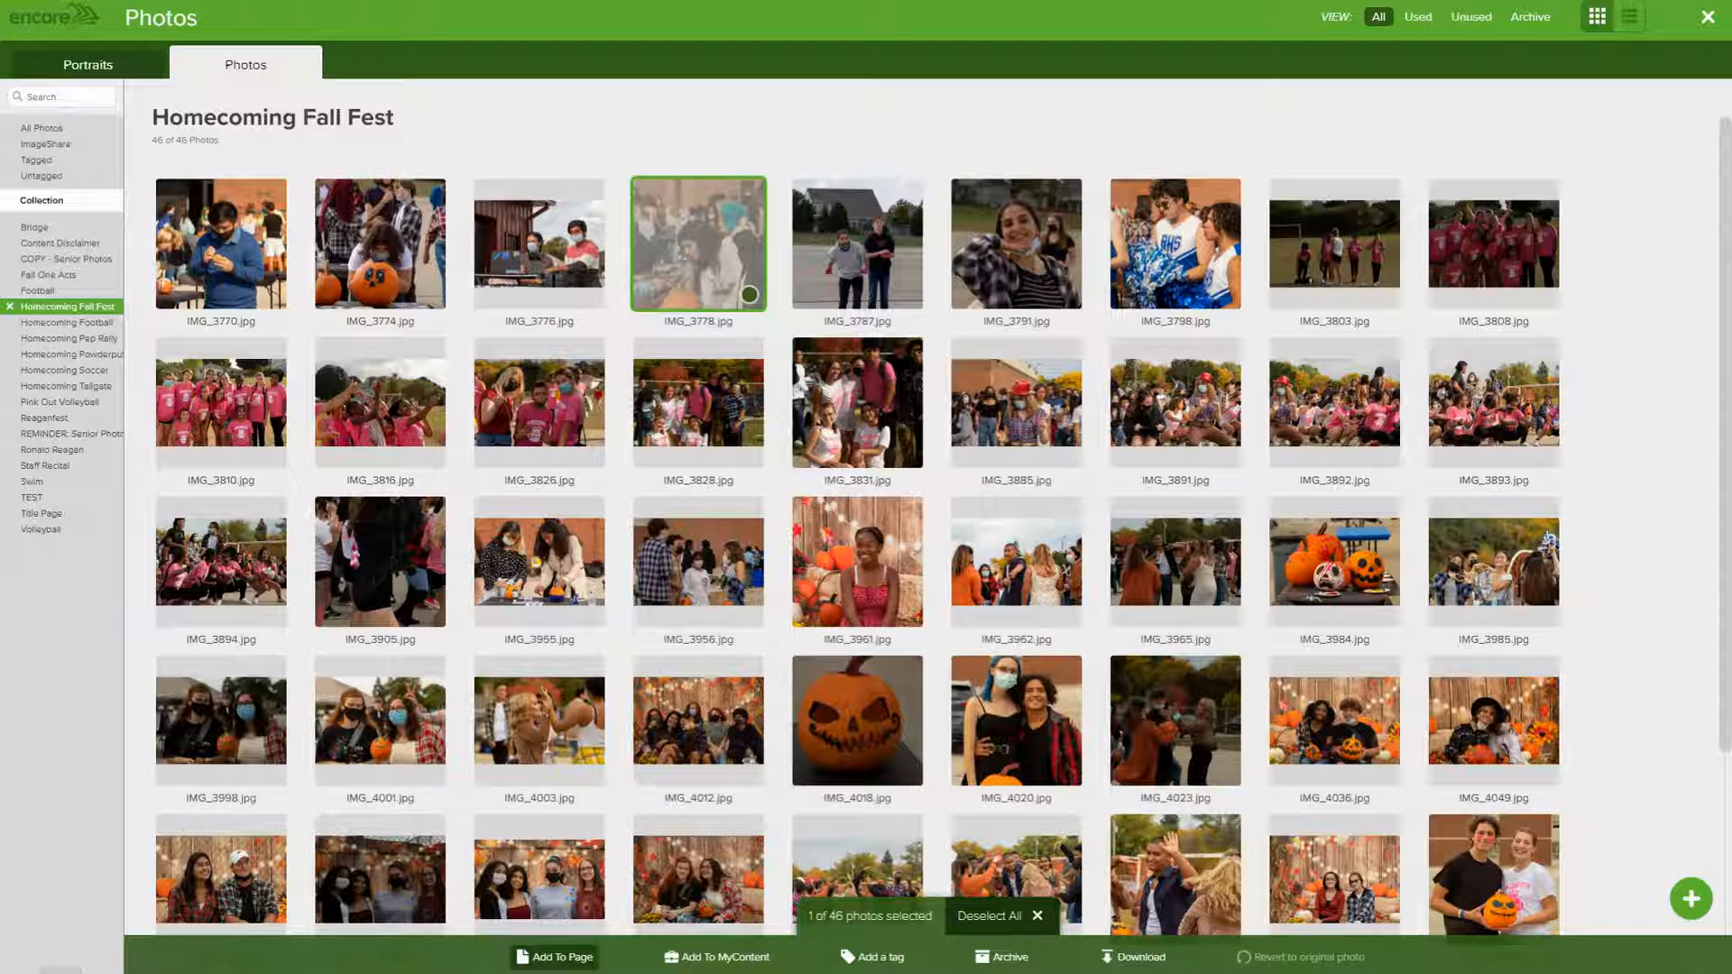
pyautogui.click(555, 957)
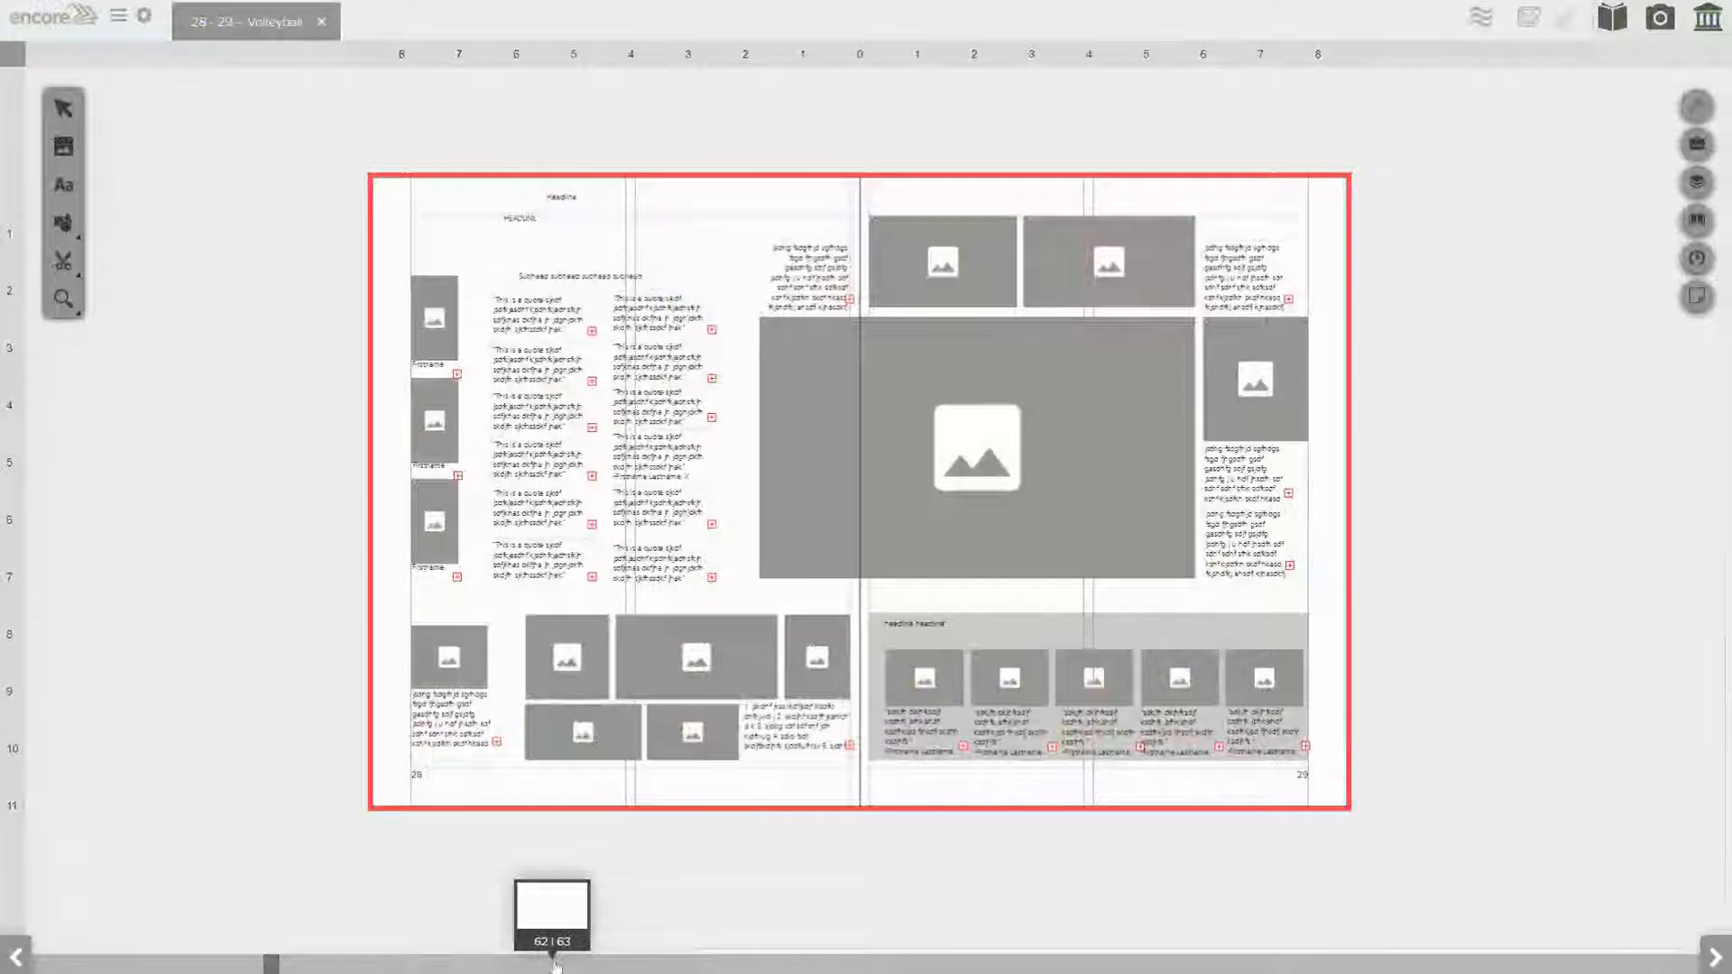
pyautogui.click(957, 436)
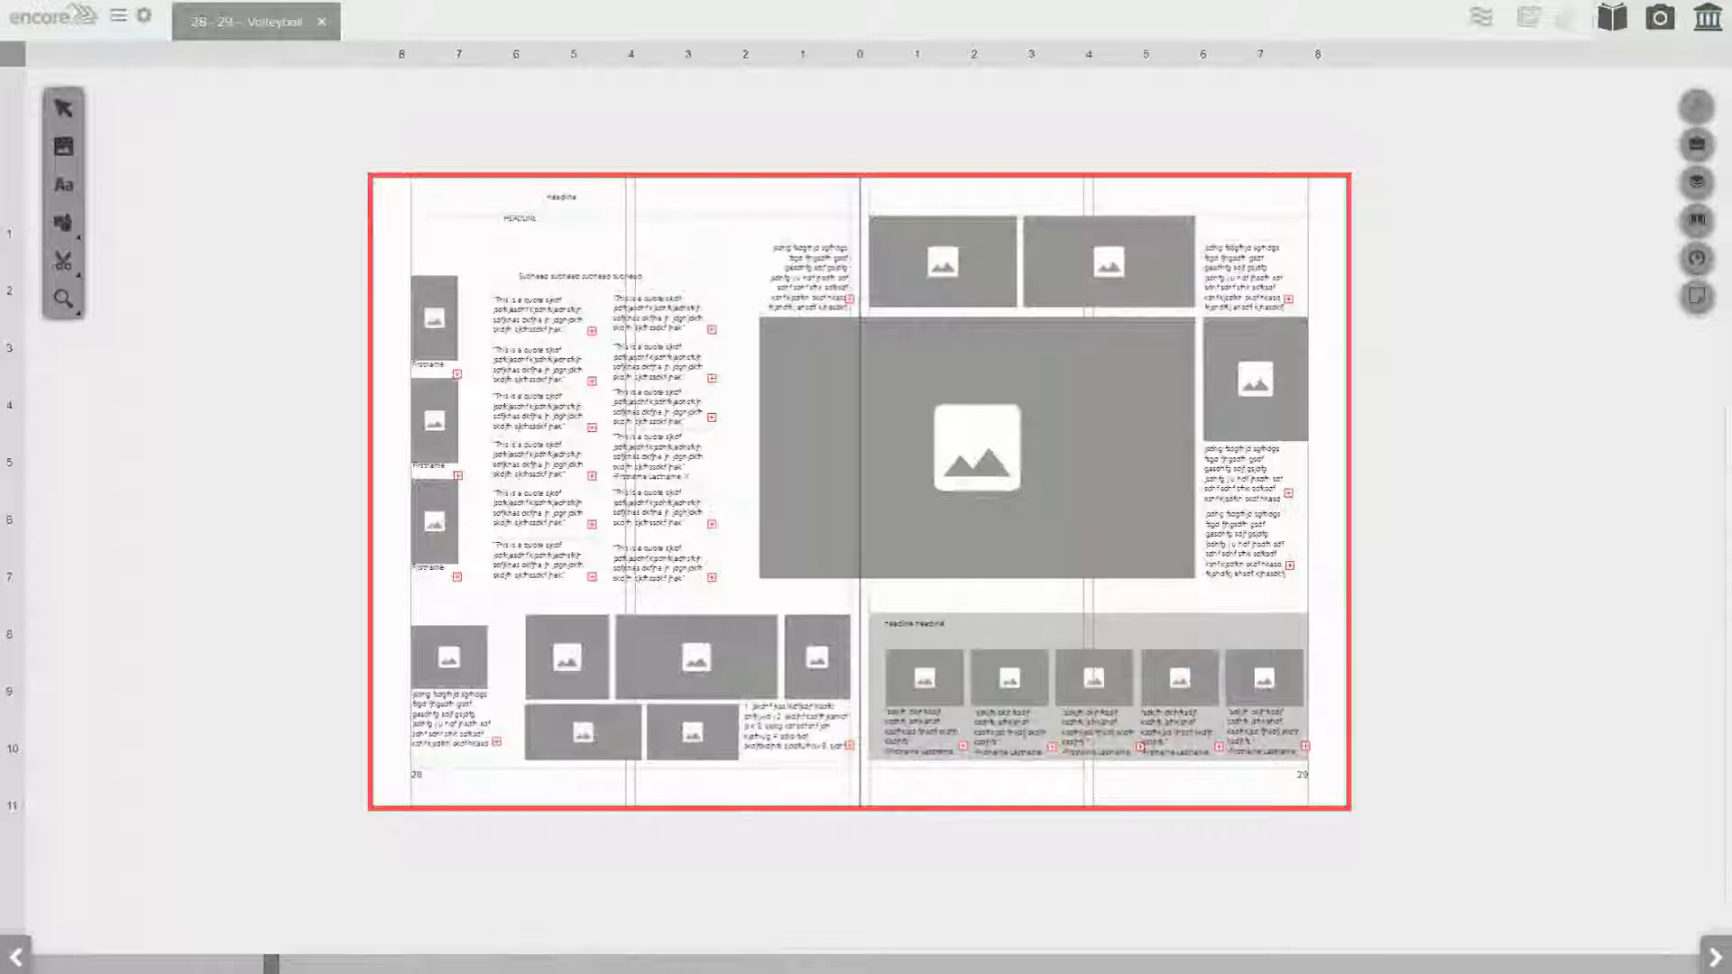
pyautogui.moveTo(405, 350); pyautogui.dragTo(980, 405)
pyautogui.click(925, 383)
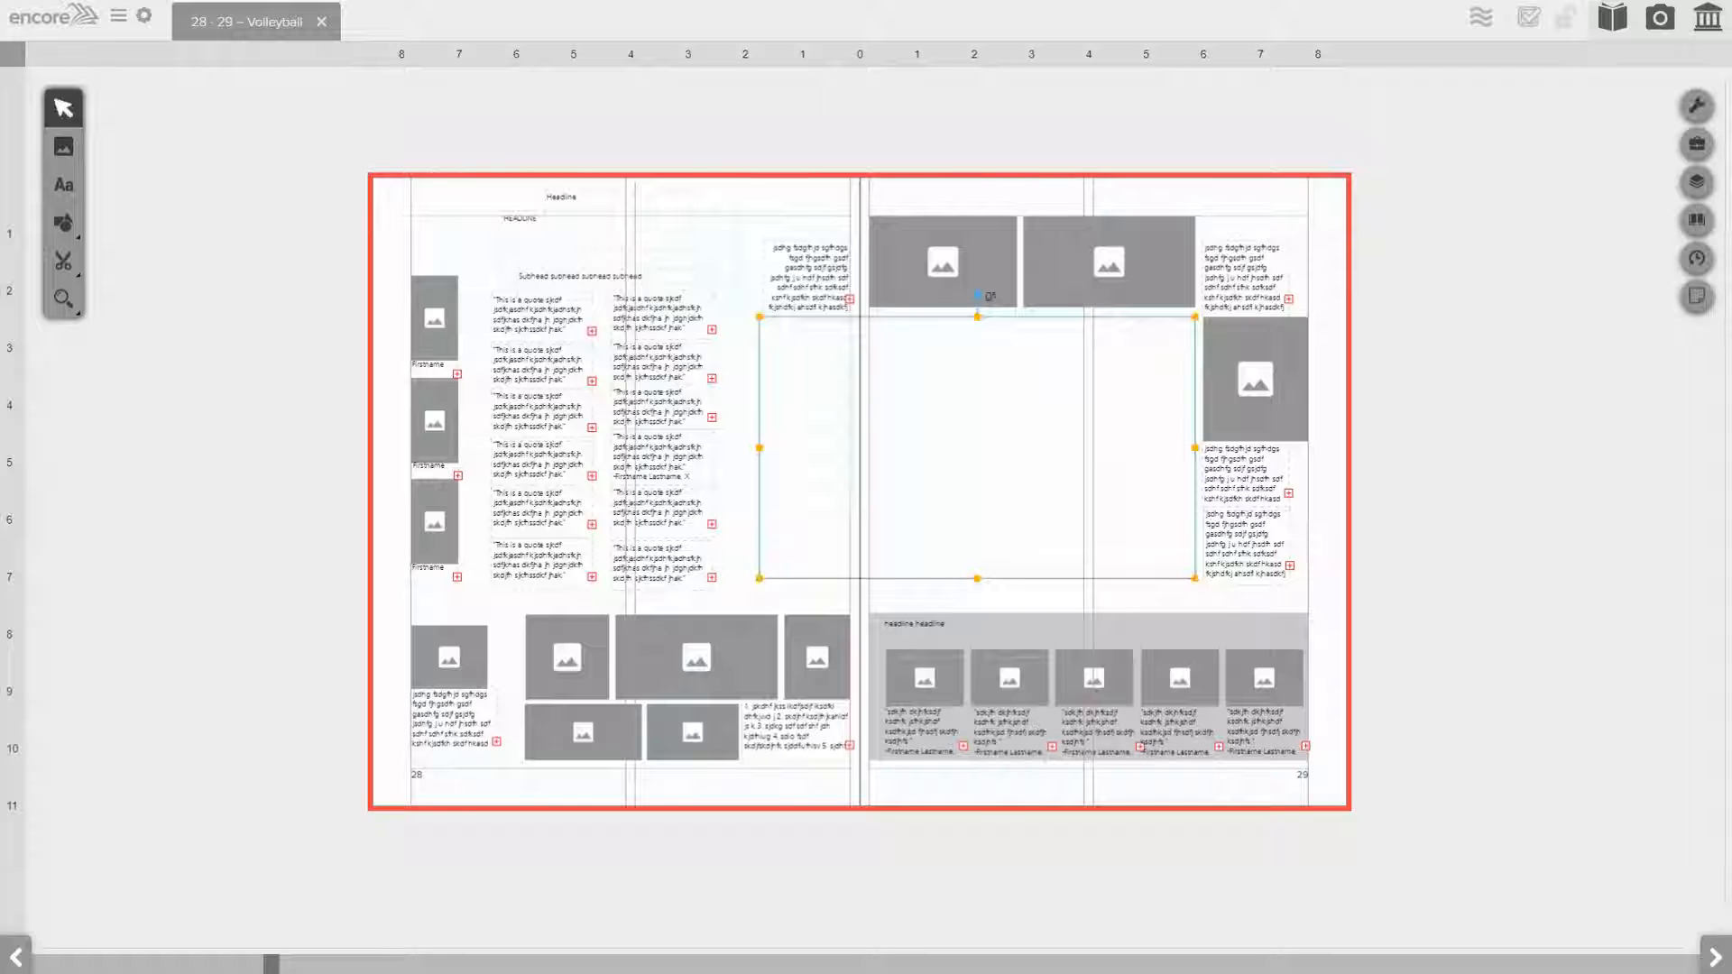
# - Reposition the photo inside the large frame so that more of the pumpkin carving shows
pyautogui.doubleClick(1018, 483)
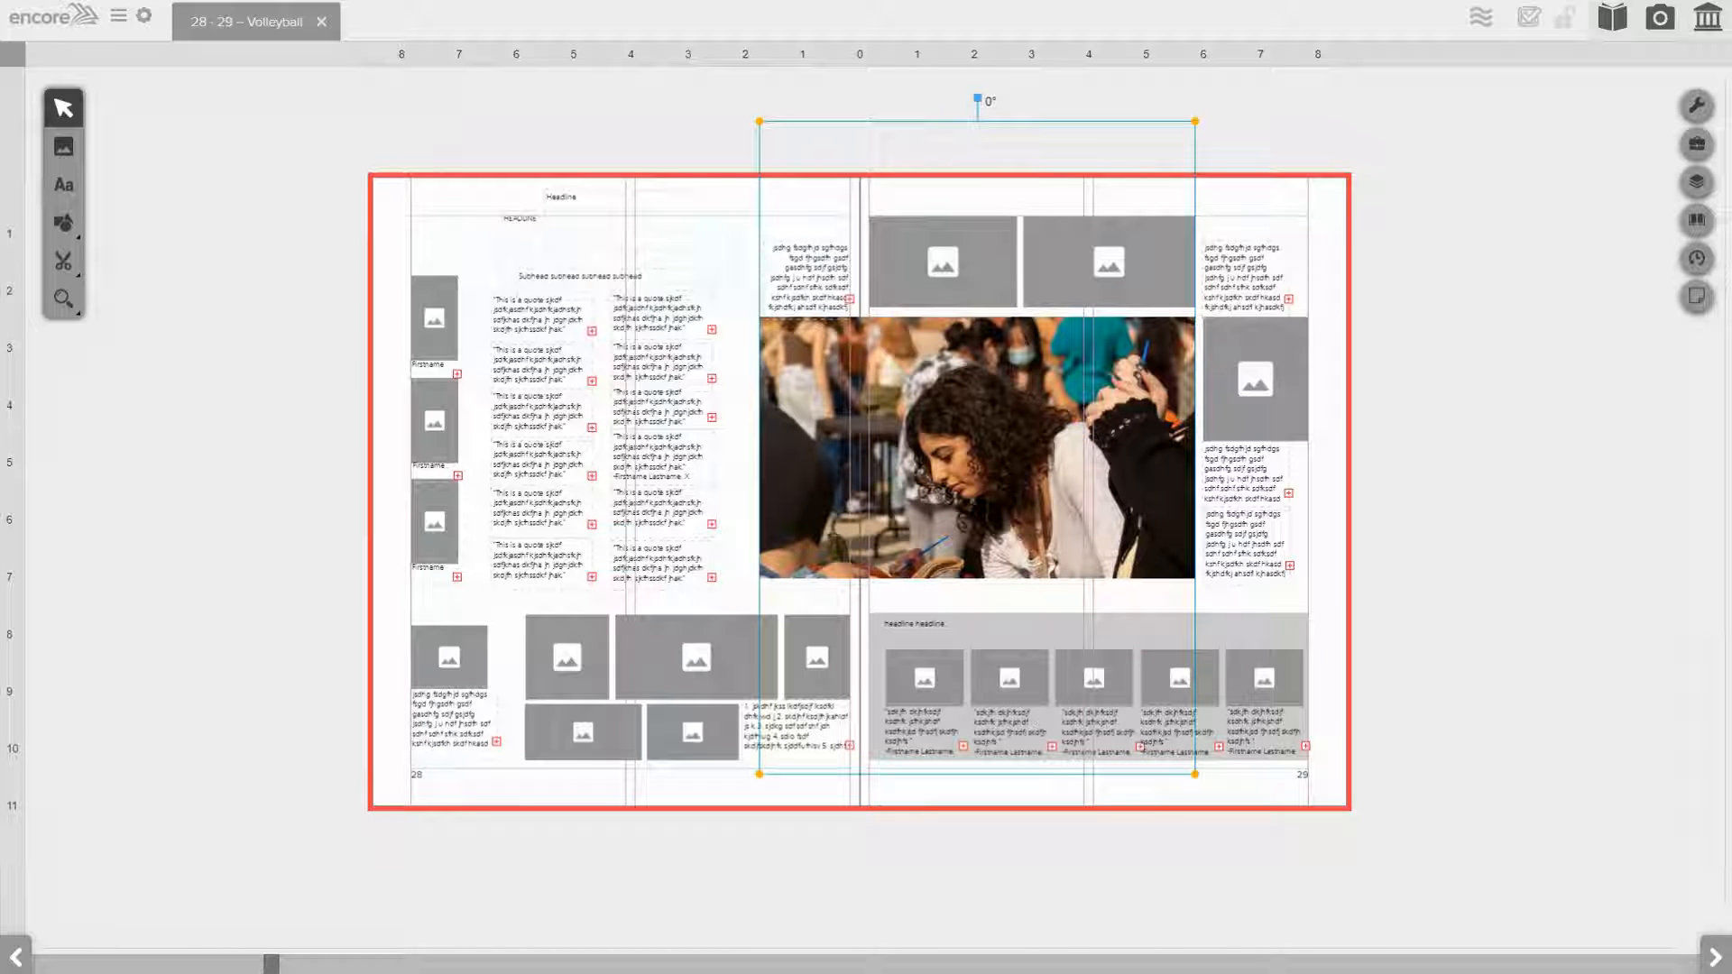
pyautogui.moveTo(999, 486); pyautogui.dragTo(1062, 473)
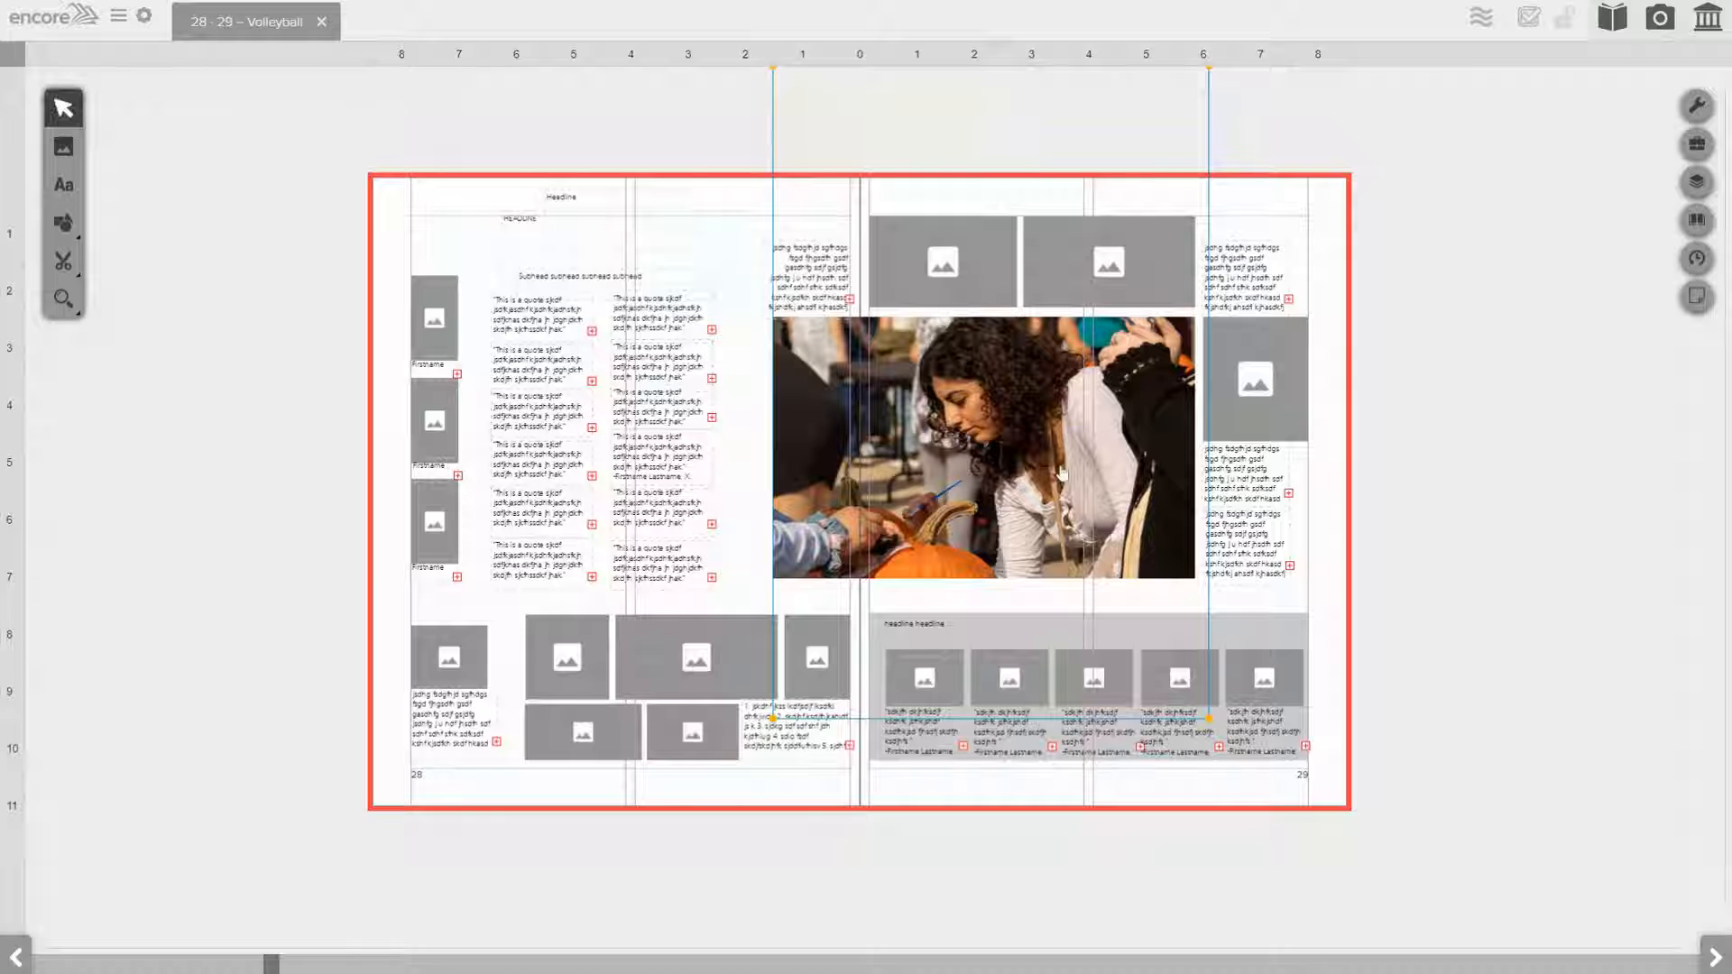
pyautogui.click(1466, 553)
# - Move the whole large photo frame up over its neighbours, and revert the layout to the "move 2" history state
pyautogui.click(1152, 542)
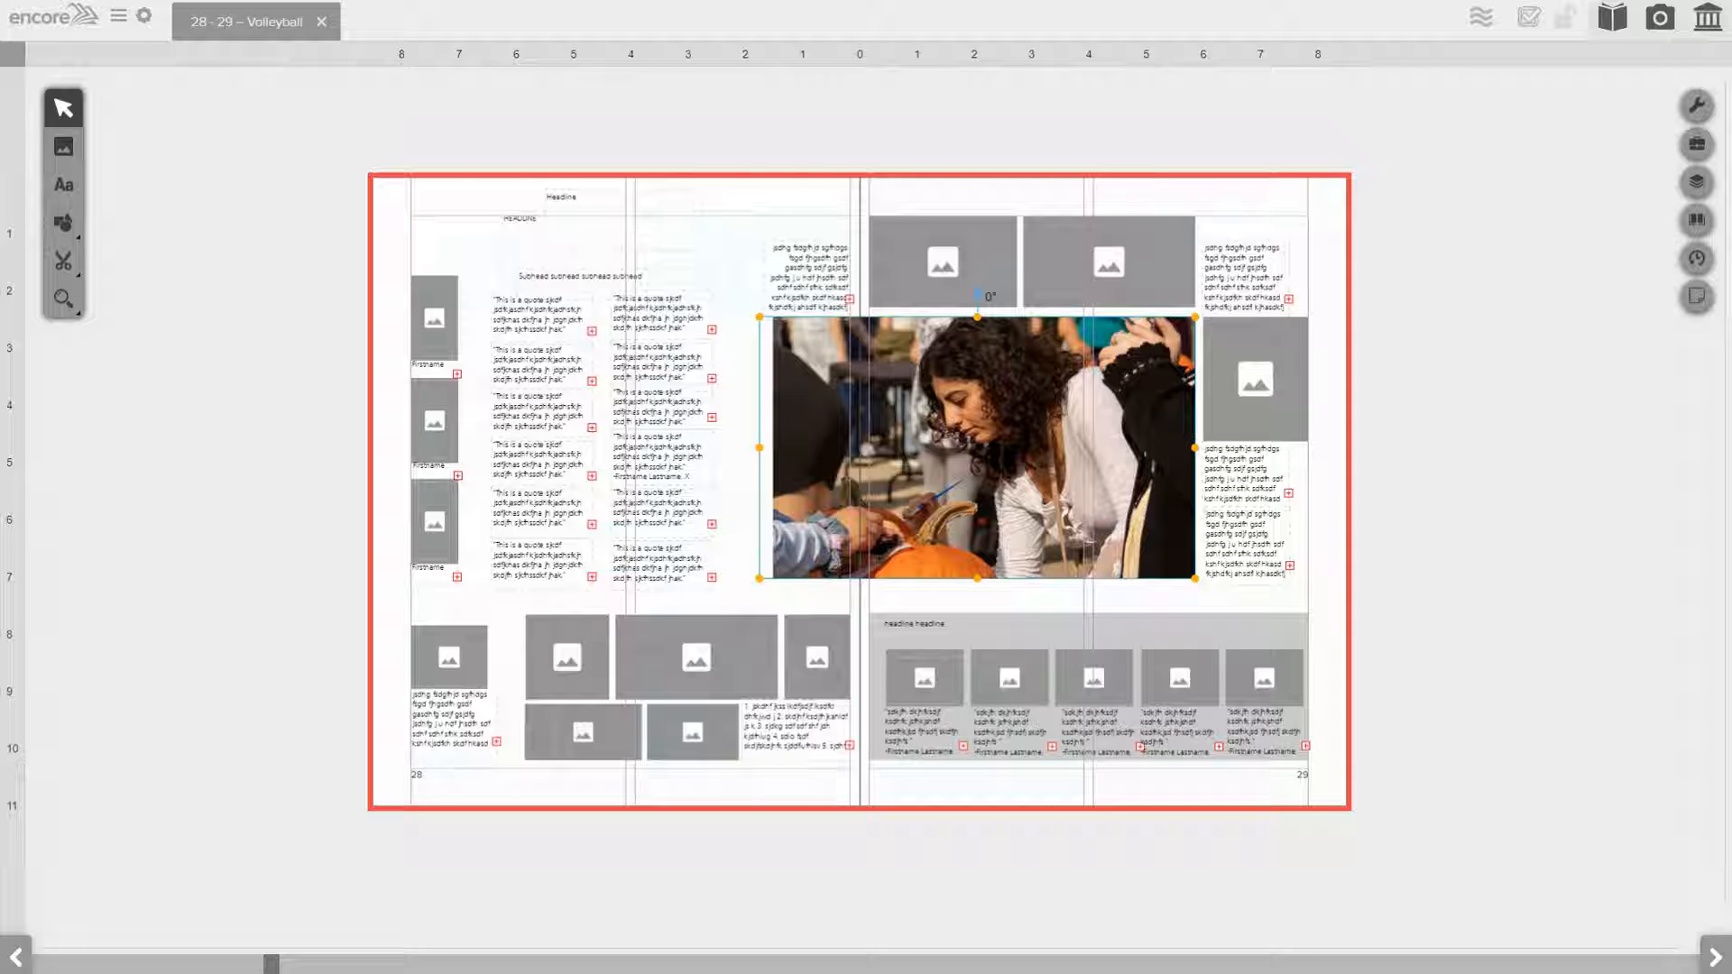
pyautogui.moveTo(996, 522); pyautogui.dragTo(1046, 456)
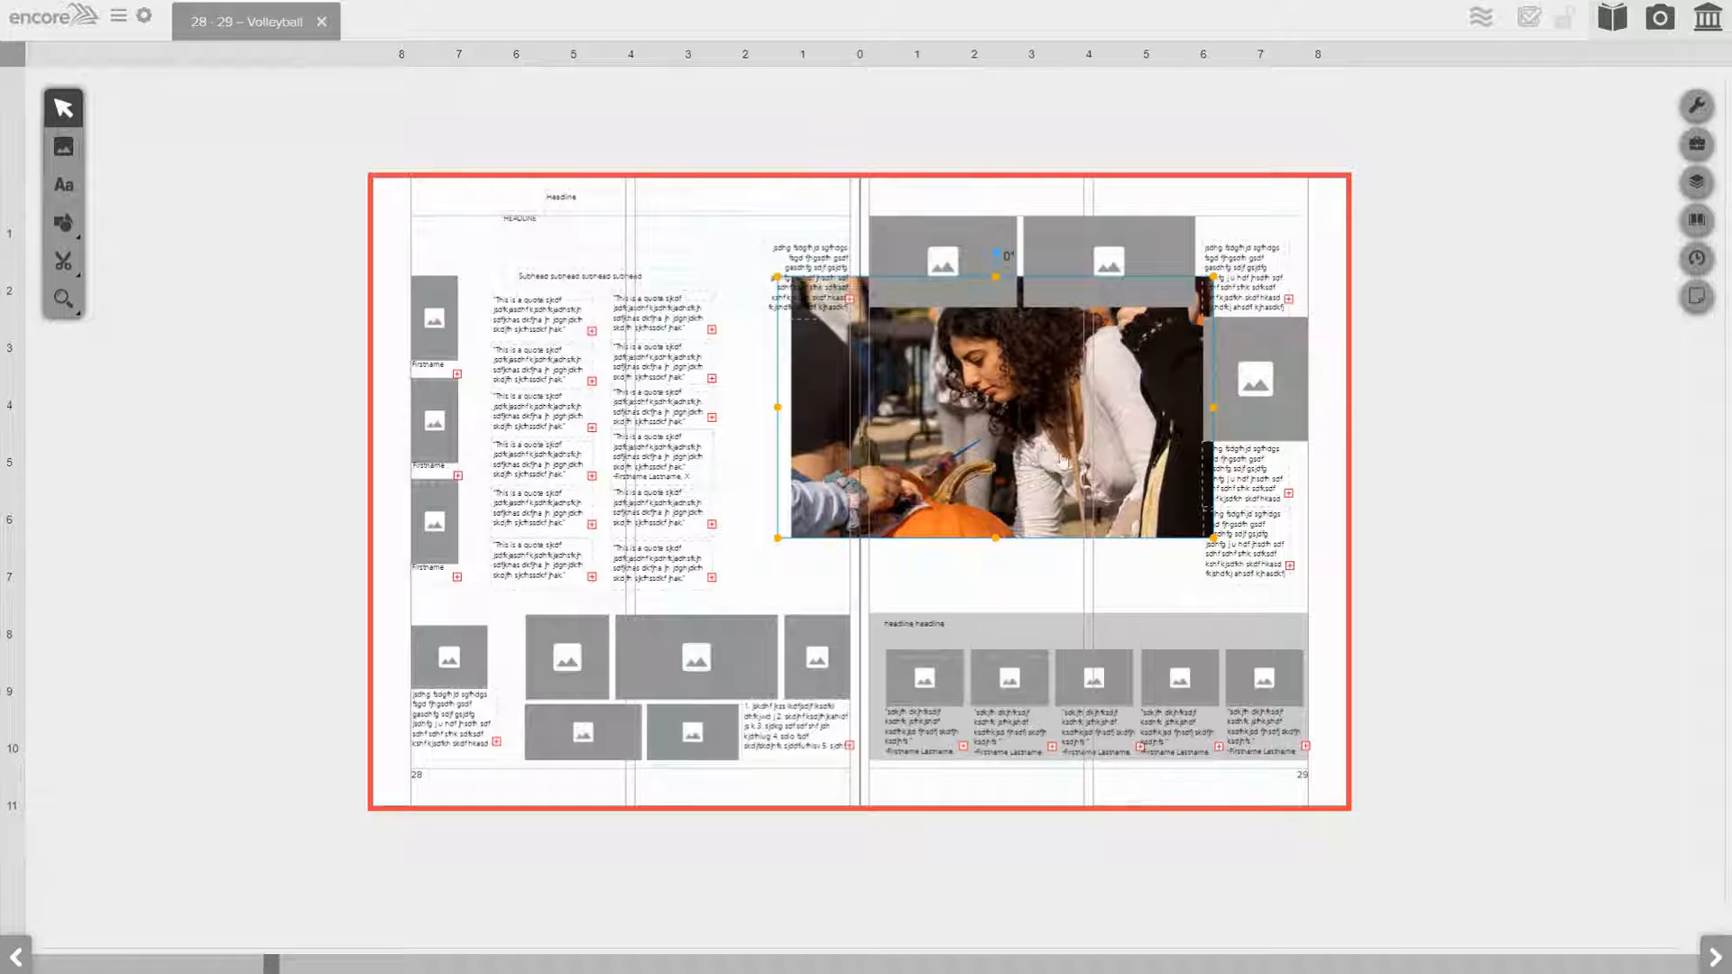
pyautogui.click(1697, 258)
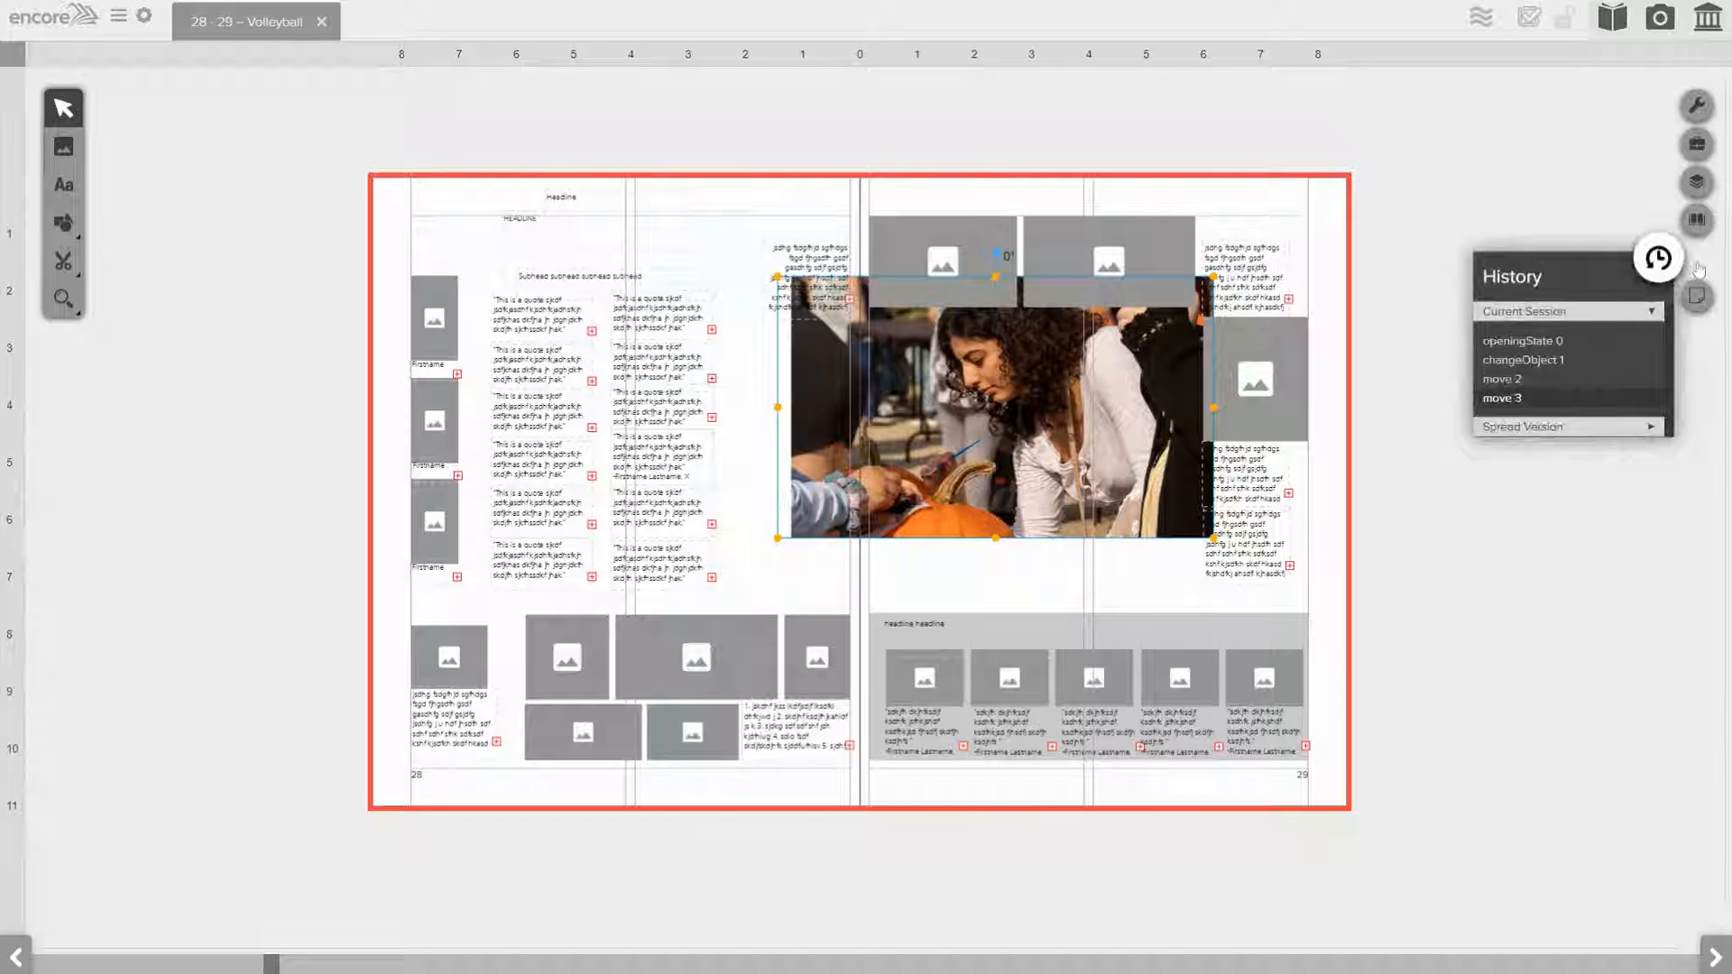
pyautogui.click(1575, 382)
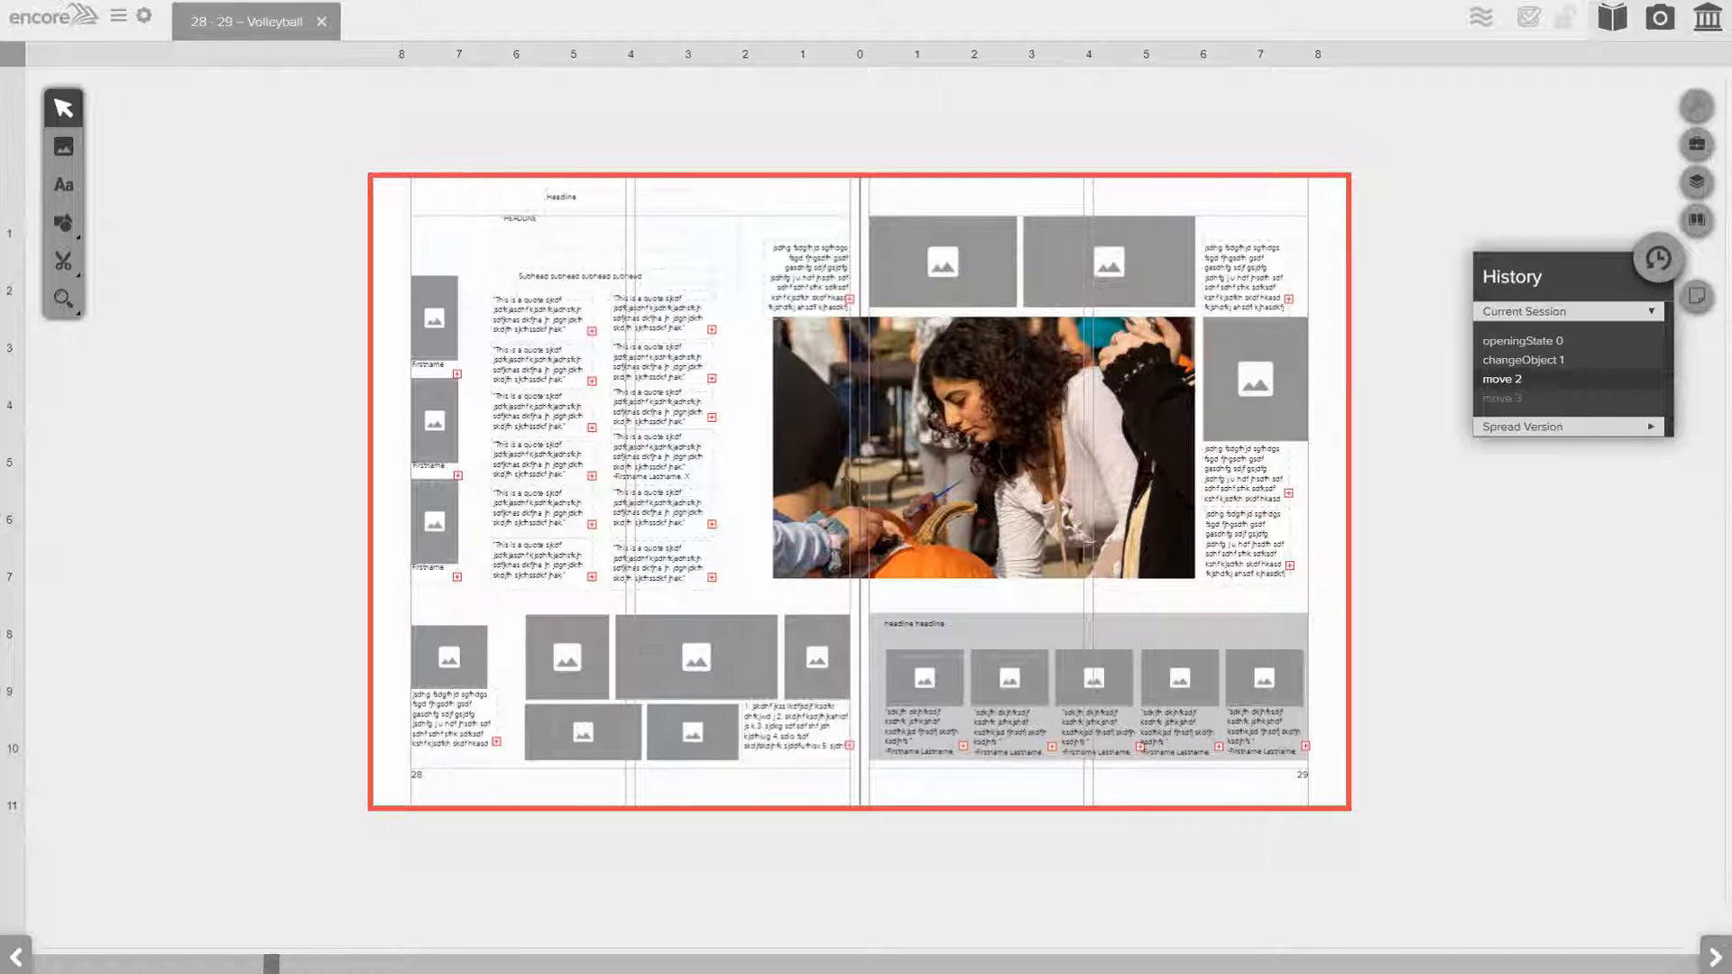
pyautogui.click(1660, 260)
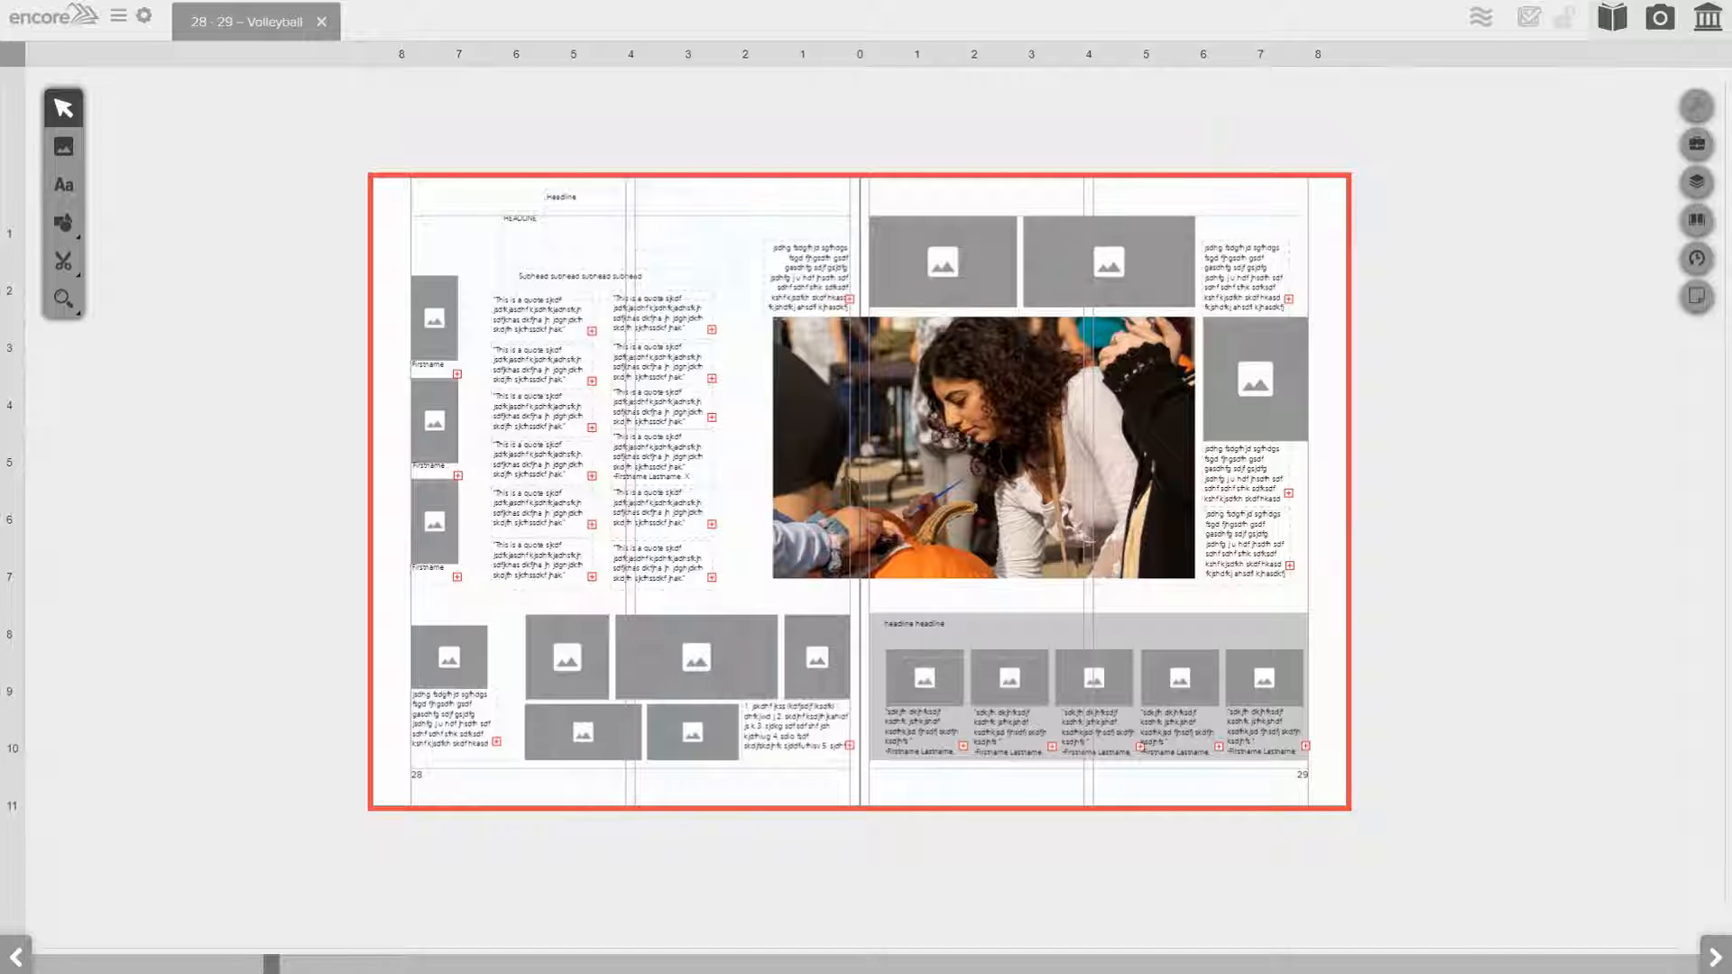
# - Open the large photo in the image editor and enable the Brightness adjustment
pyautogui.click(989, 415)
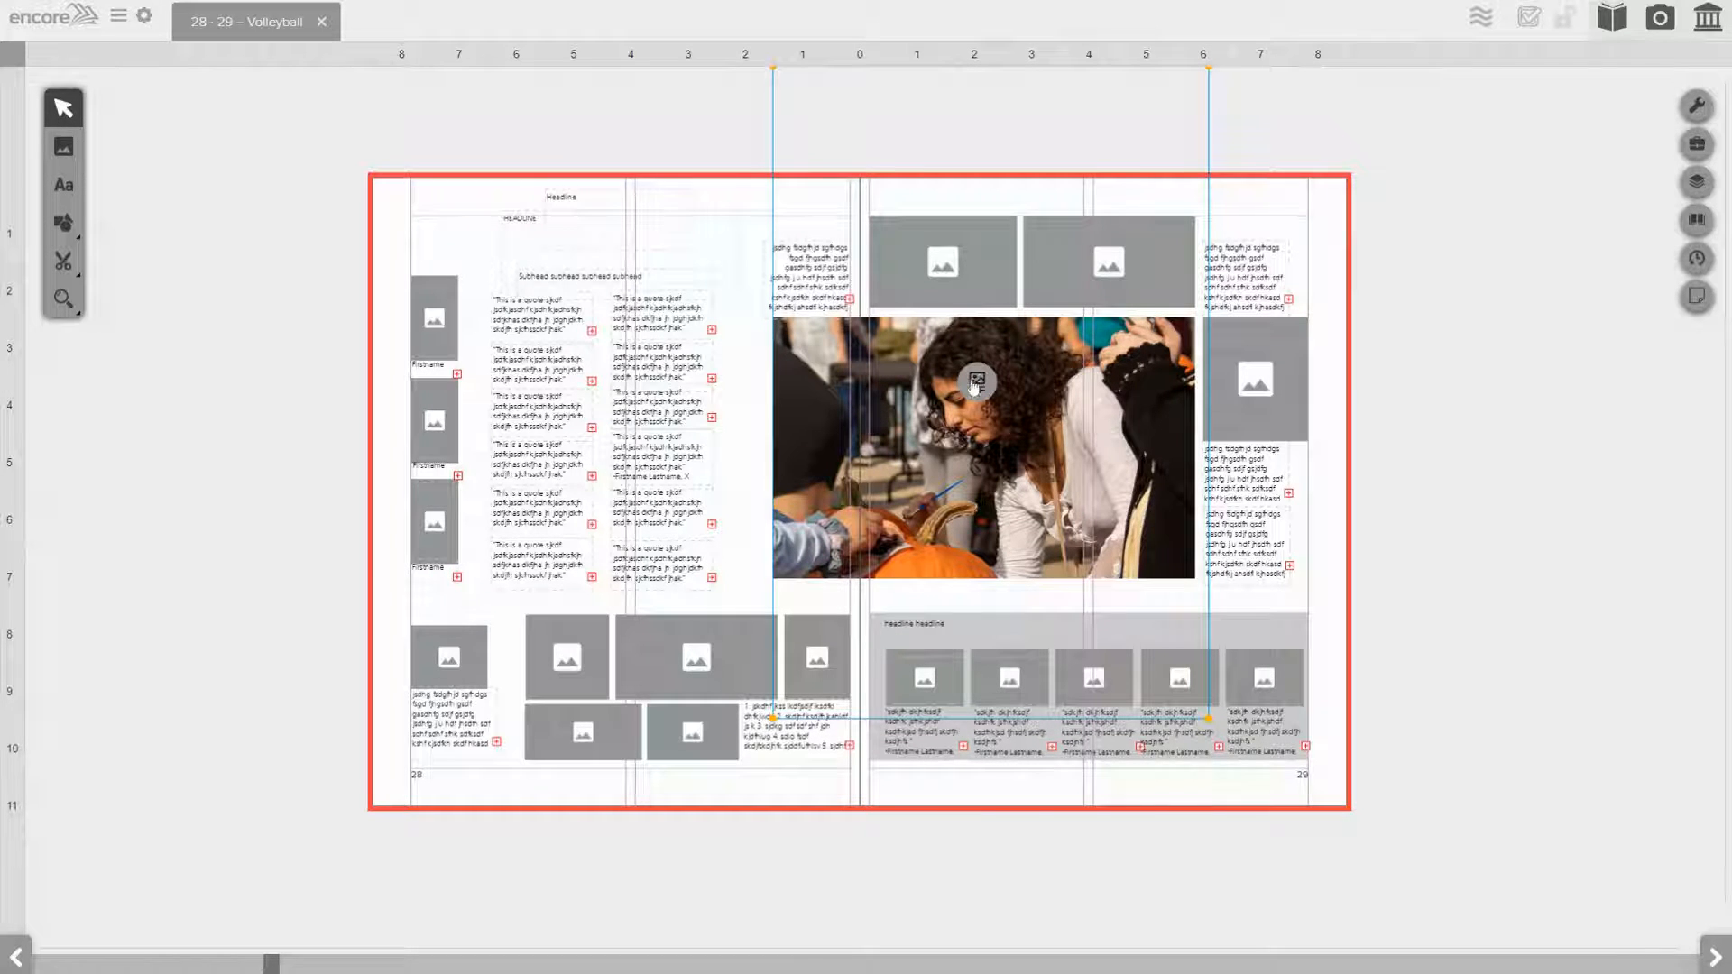
pyautogui.click(974, 384)
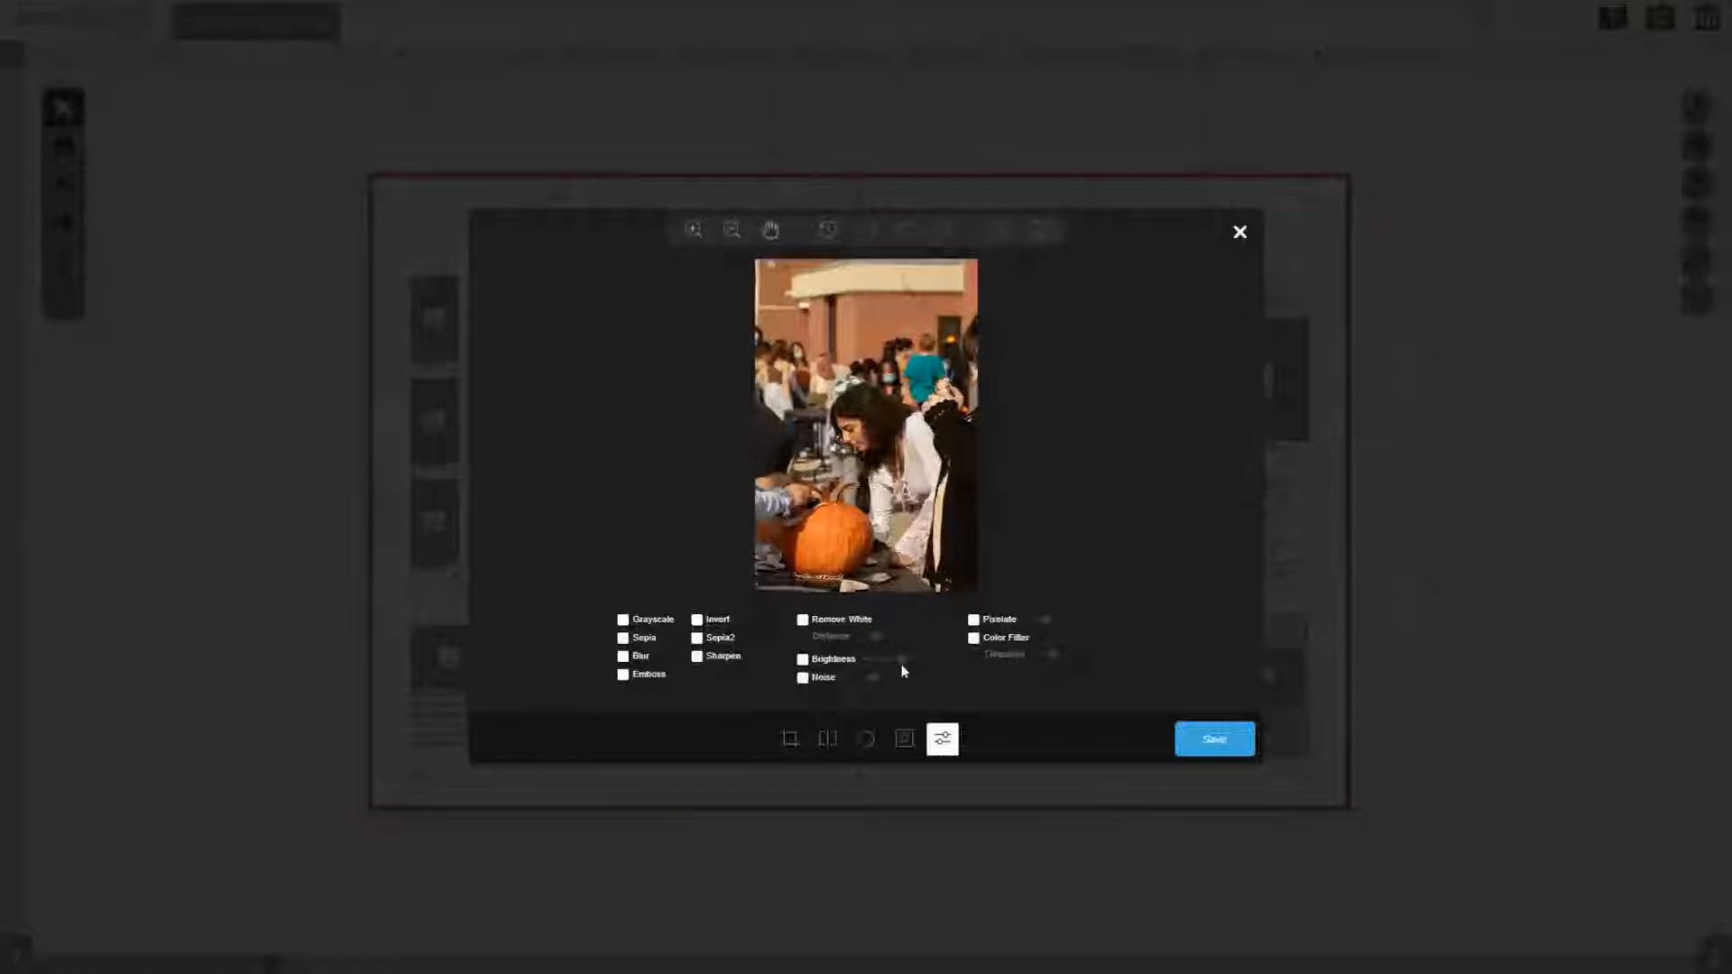
pyautogui.click(802, 661)
pyautogui.moveTo(907, 666); pyautogui.dragTo(905, 668)
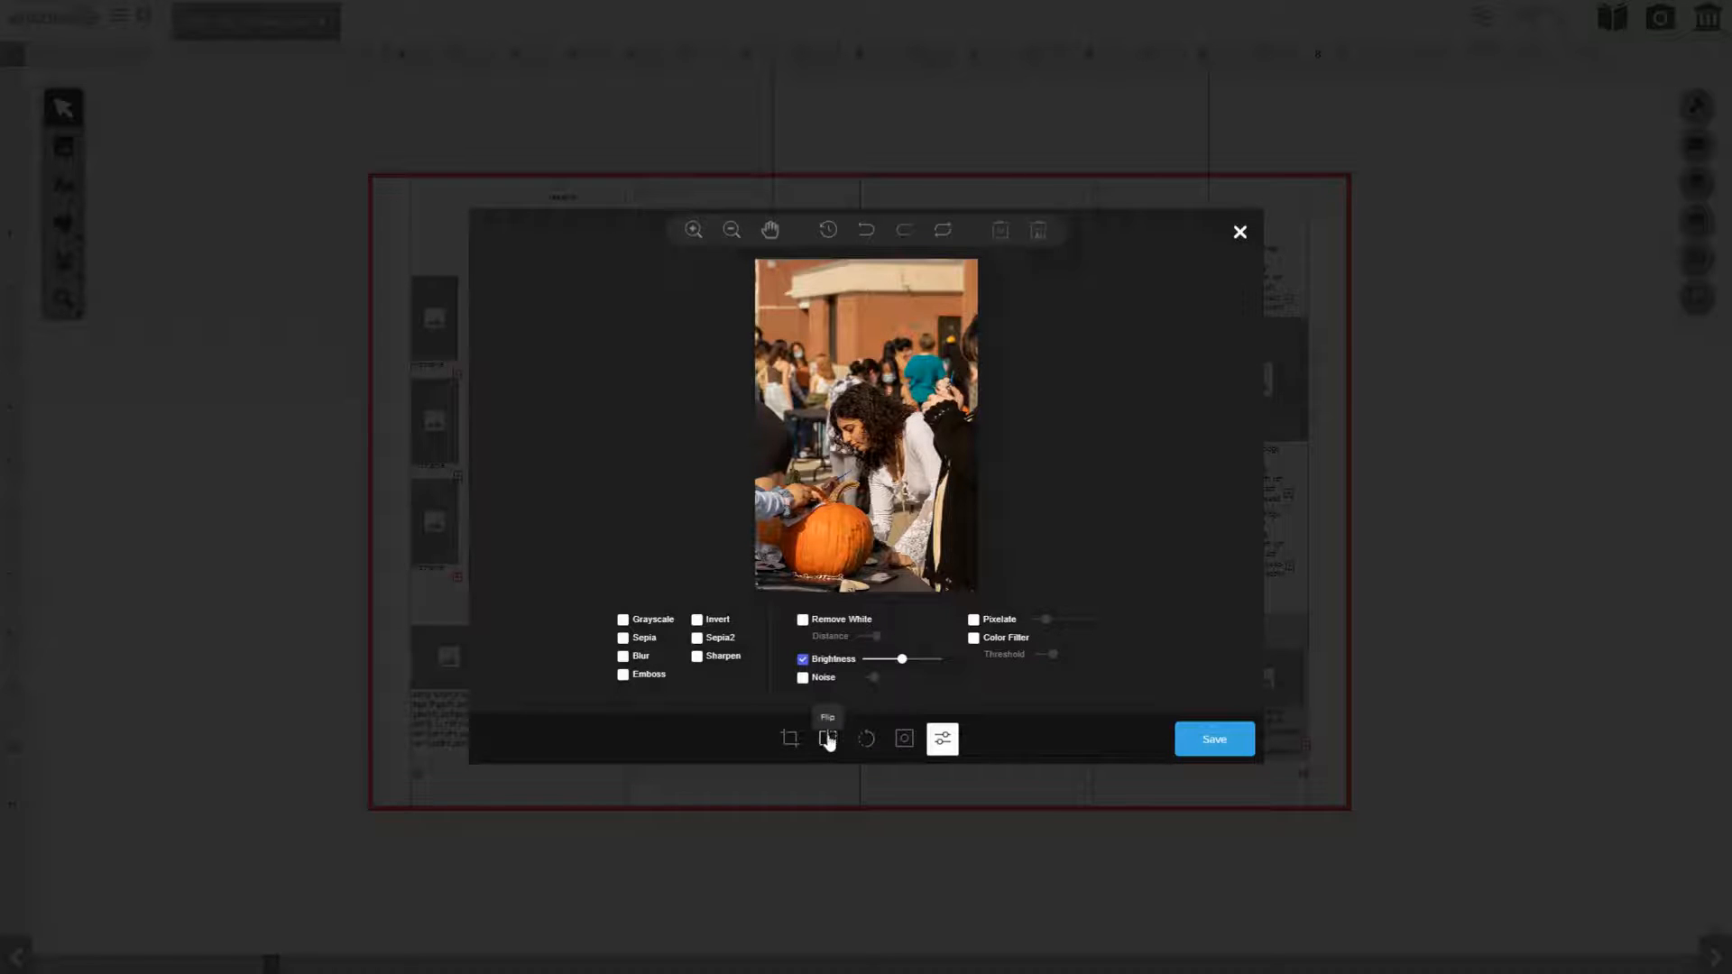
# - Rotate the photo counterclockwise in equal increments through a full turn to -360 degrees
pyautogui.click(863, 745)
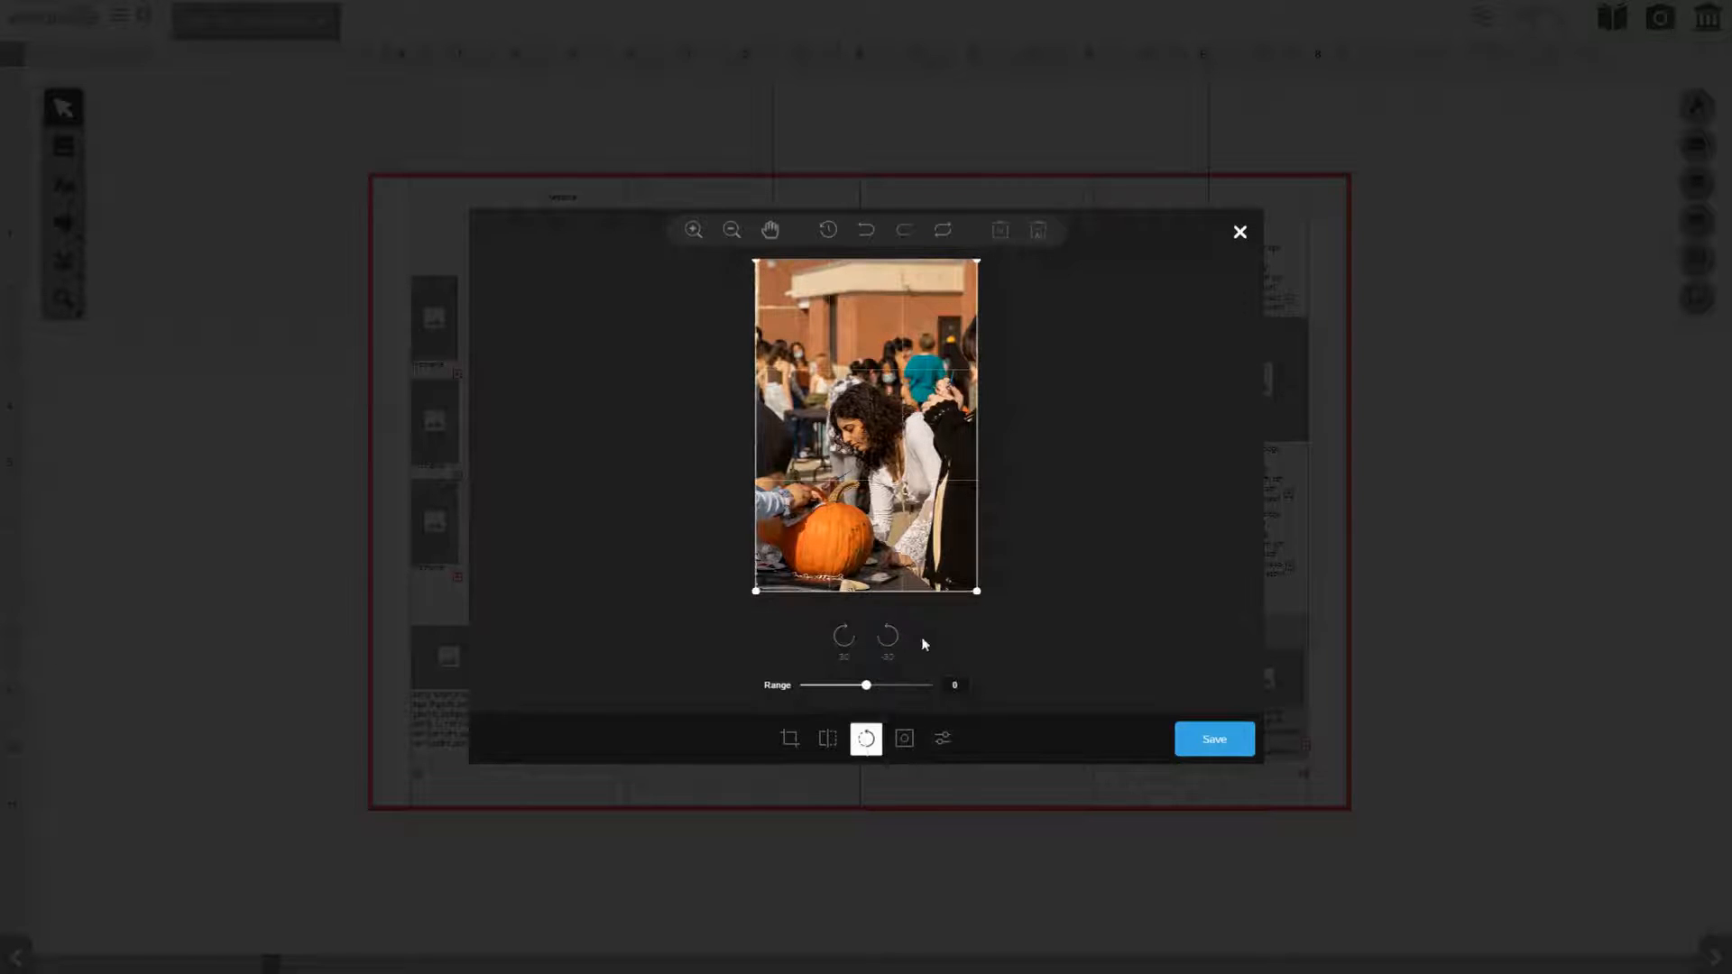
pyautogui.click(888, 638)
pyautogui.click(888, 638)
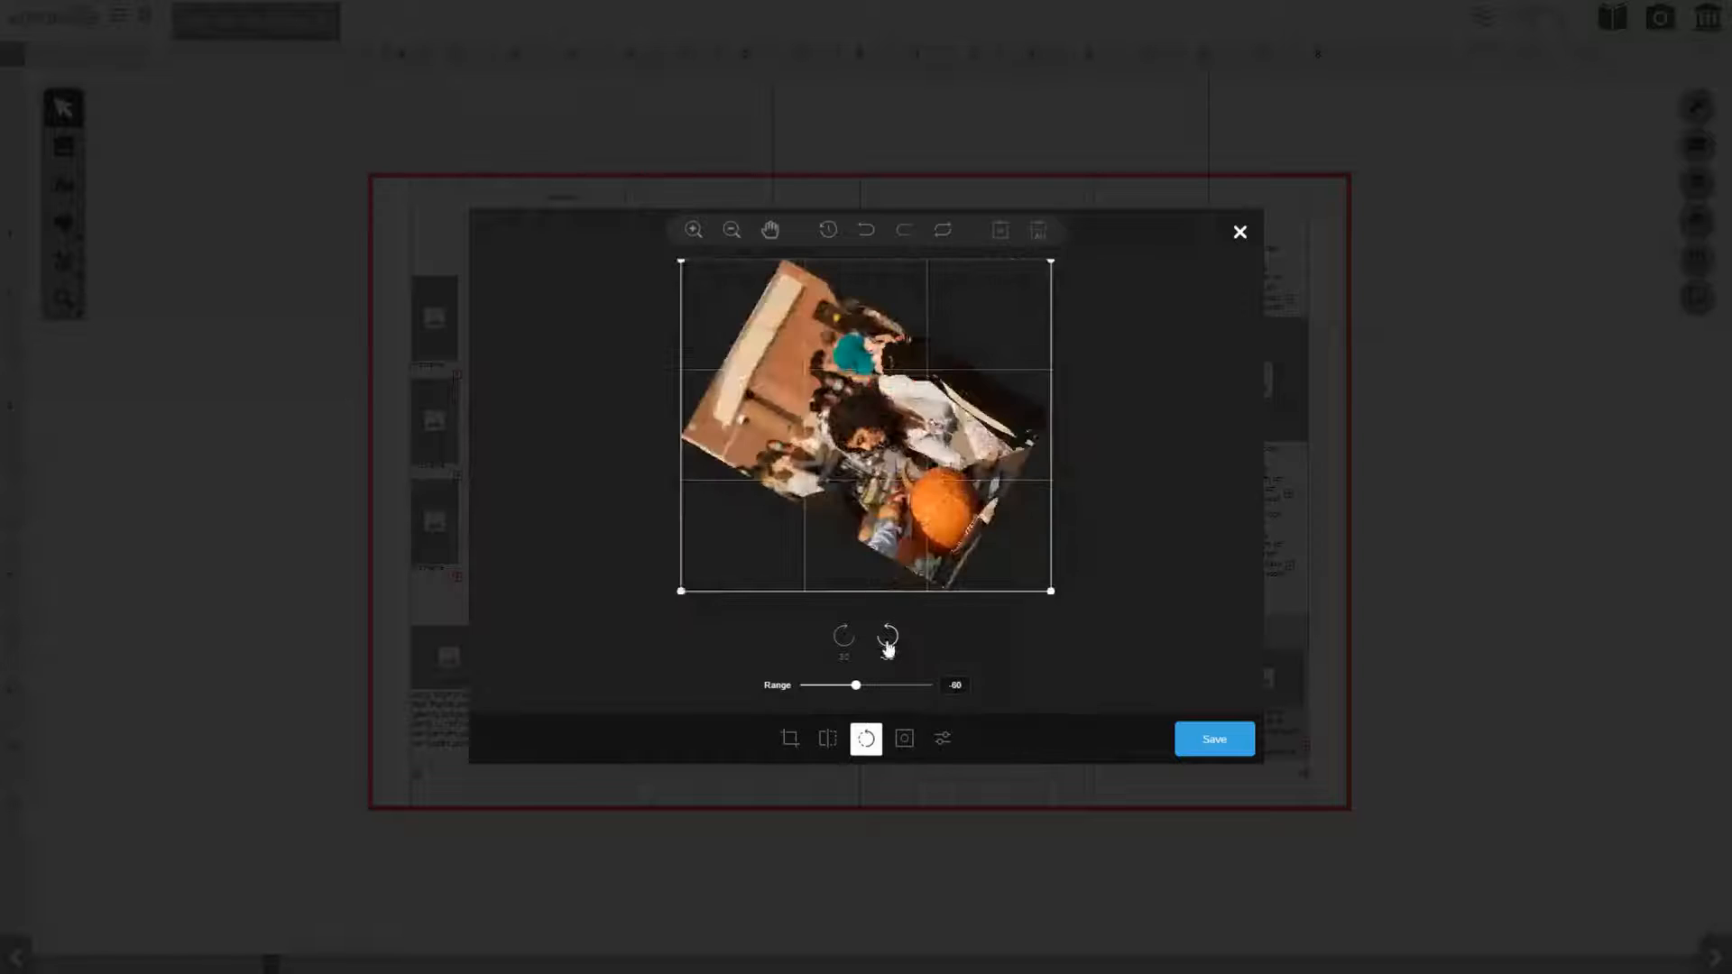
pyautogui.click(887, 638)
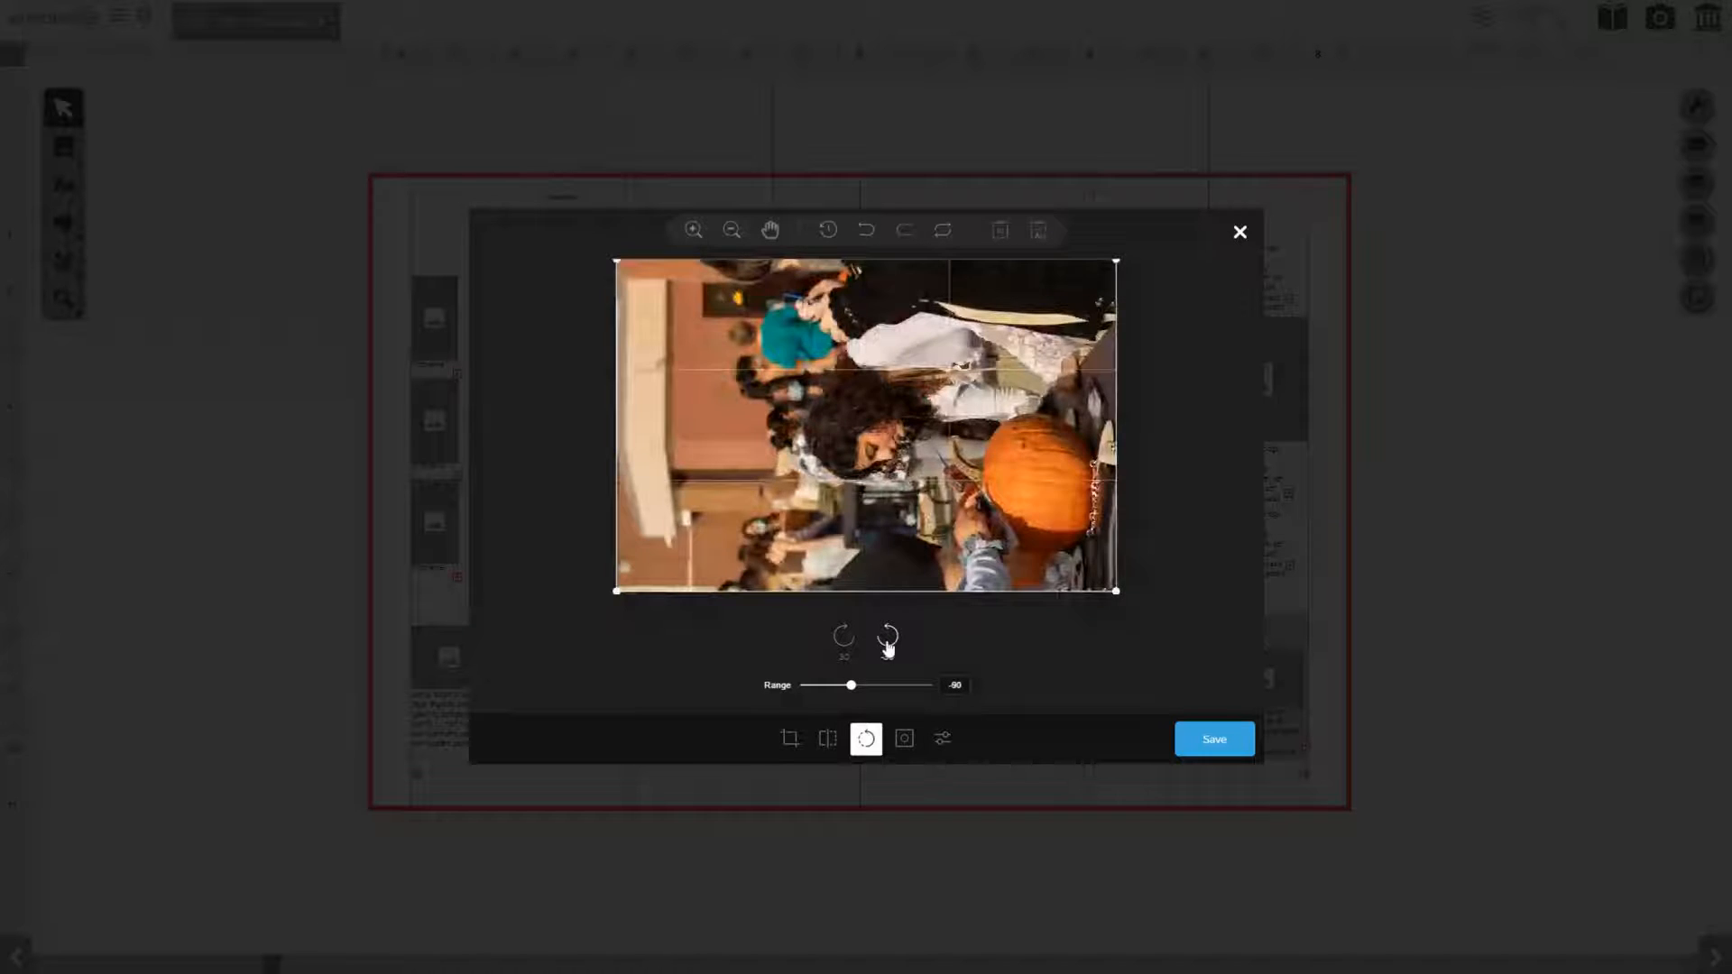
pyautogui.click(888, 638)
pyautogui.click(888, 638)
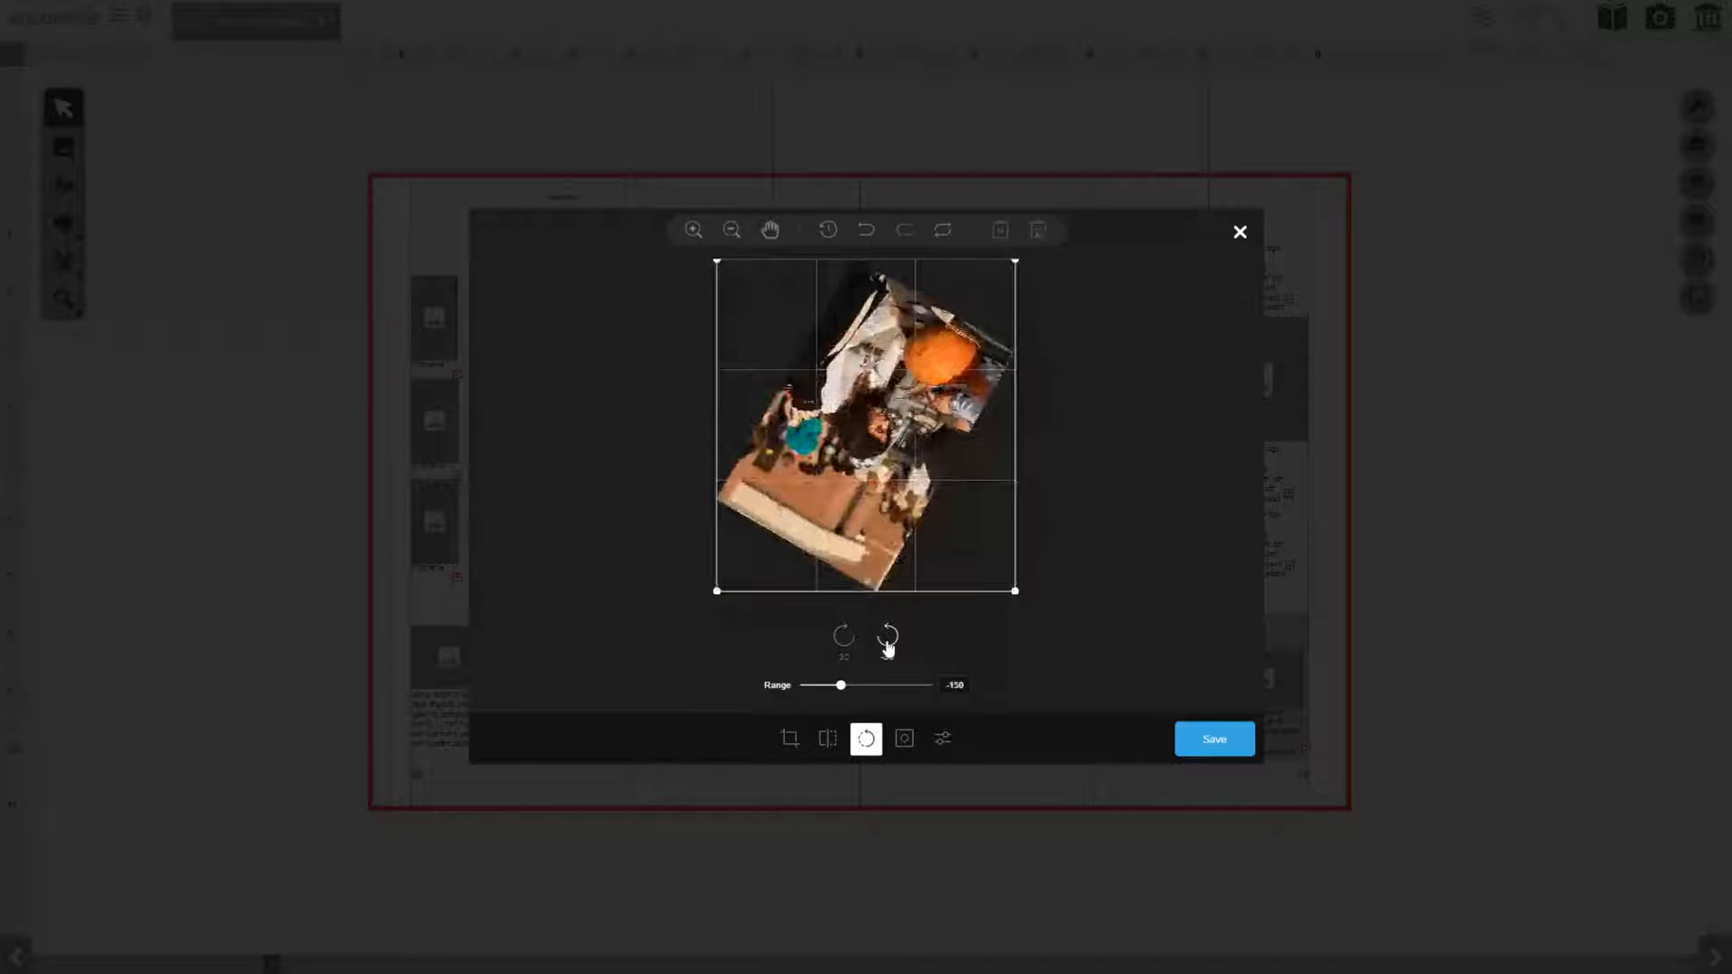
pyautogui.click(888, 638)
pyautogui.click(887, 638)
pyautogui.click(888, 638)
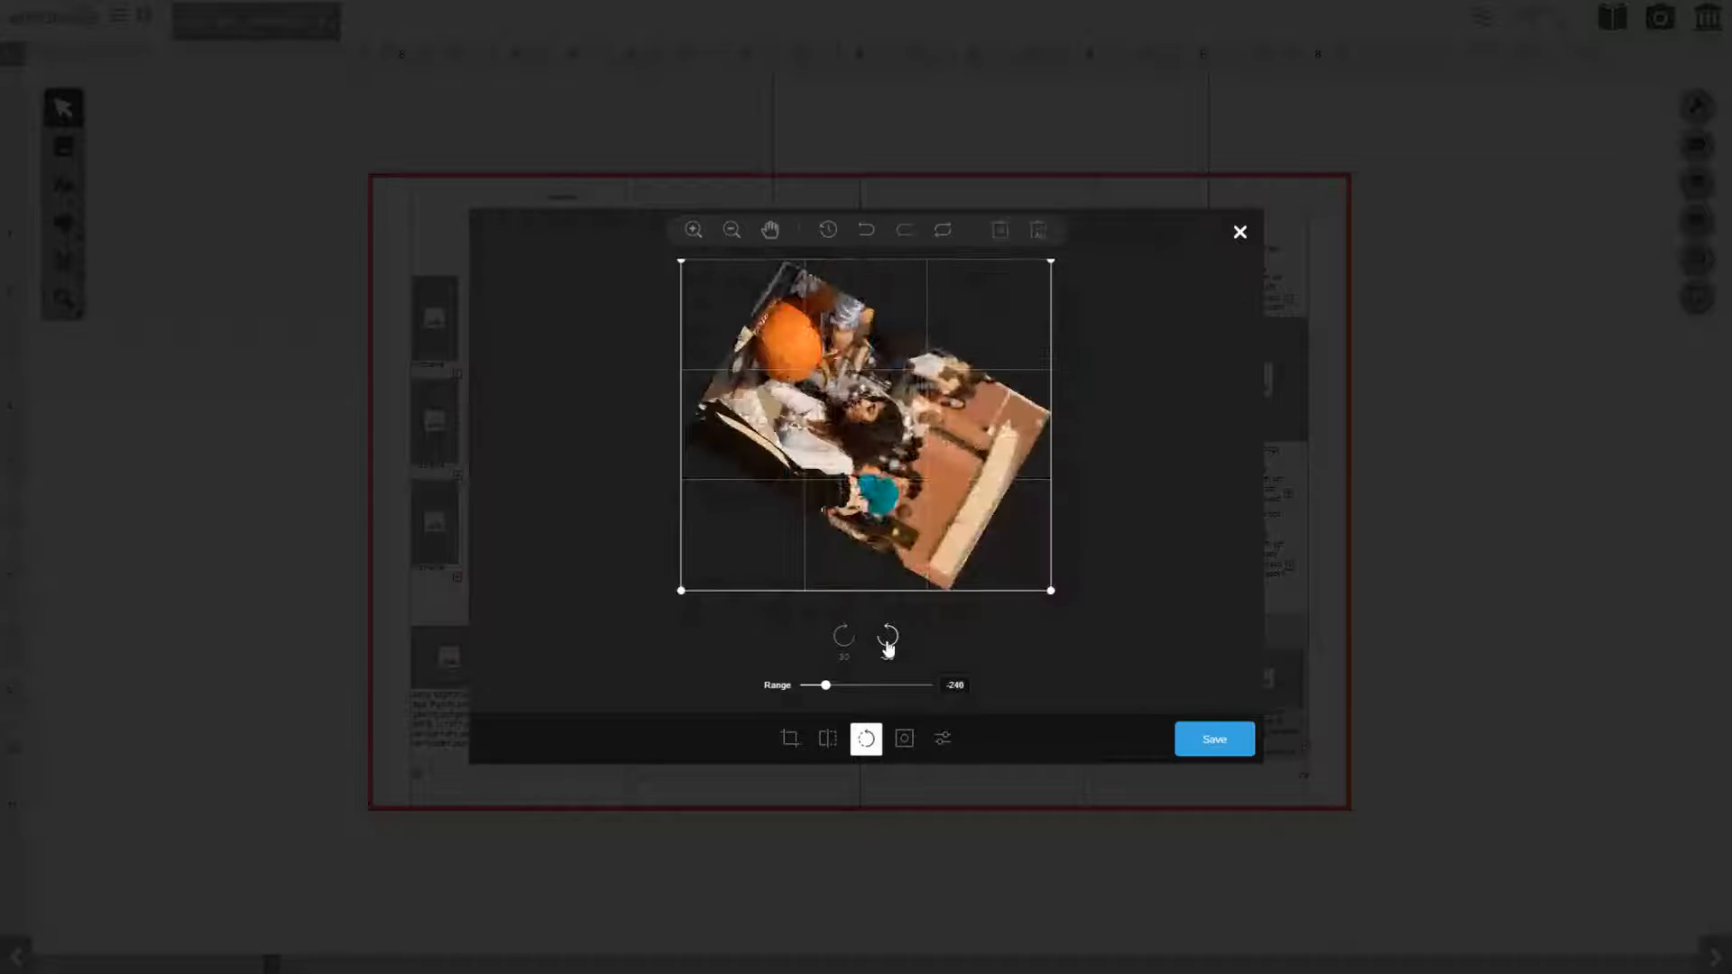
pyautogui.click(887, 638)
pyautogui.click(888, 638)
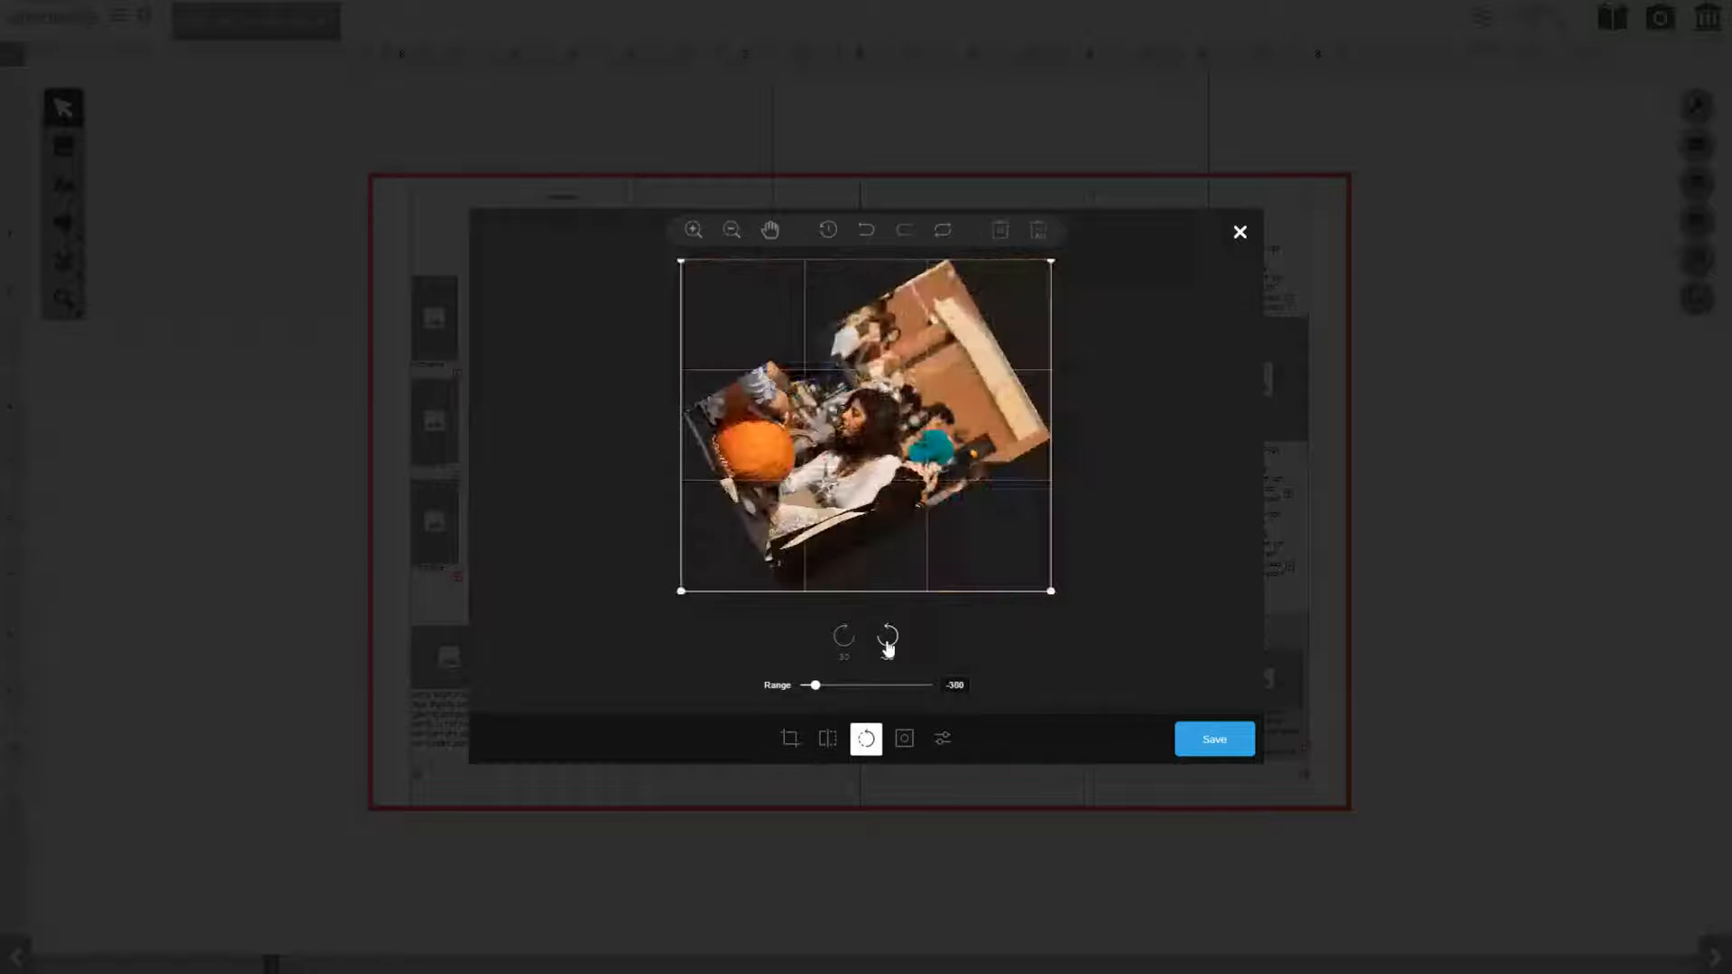
pyautogui.click(888, 638)
pyautogui.click(888, 638)
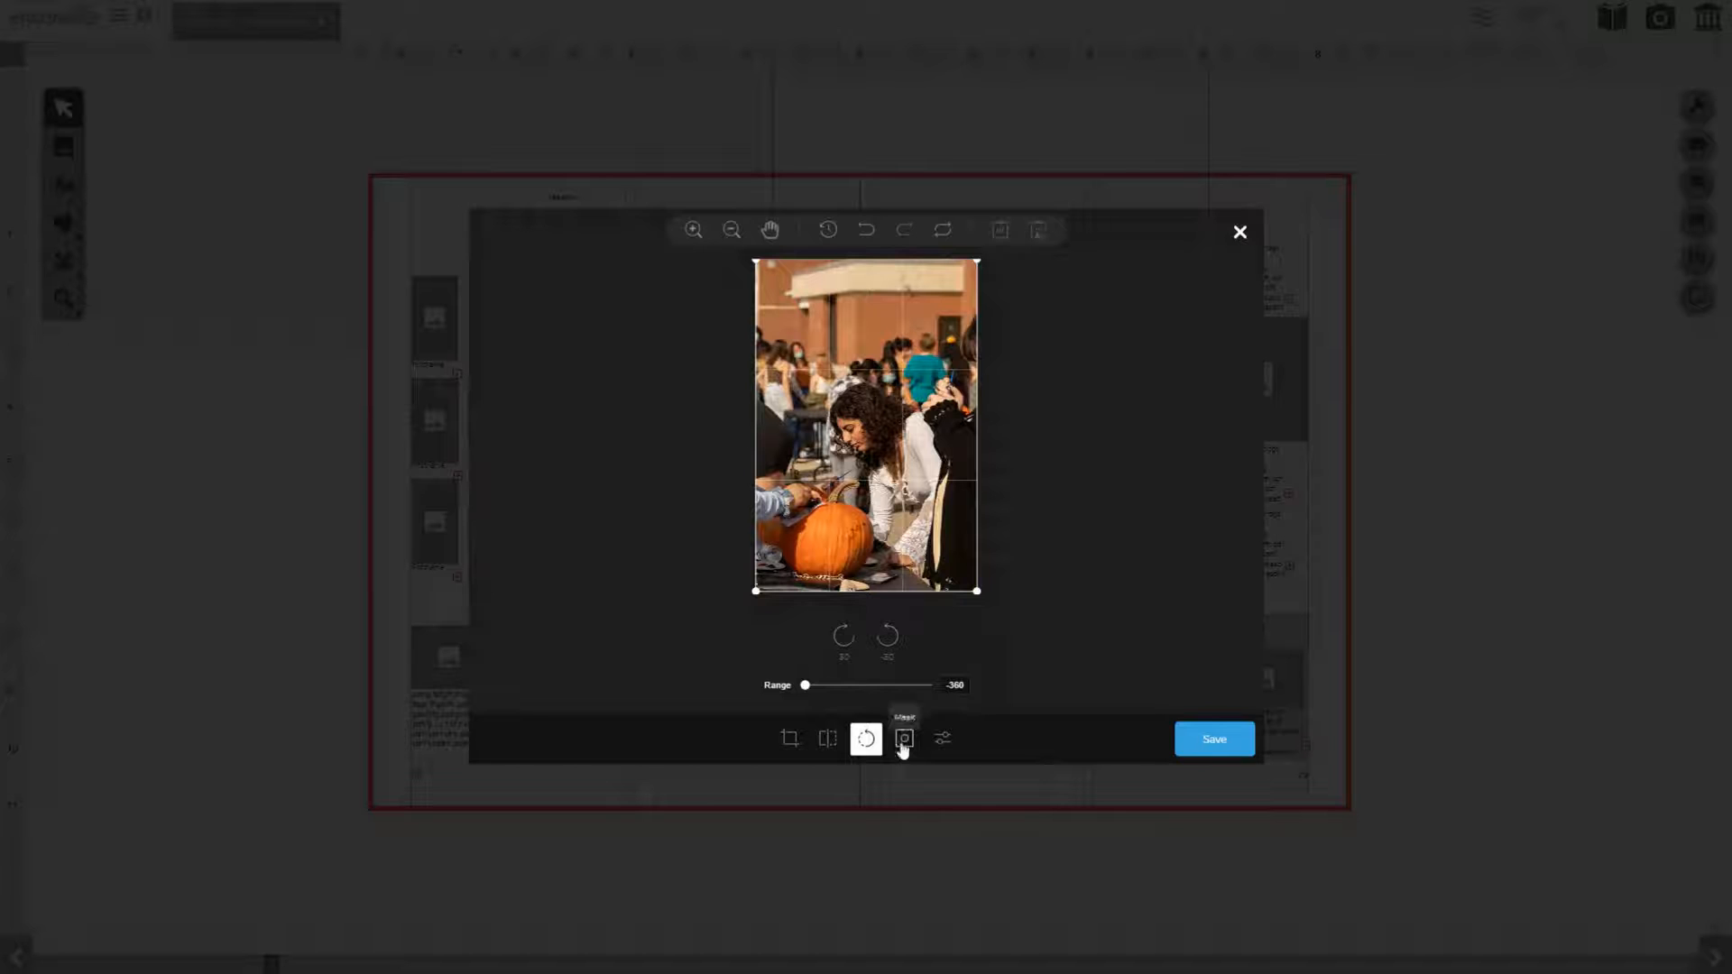
# - Flip the photo horizontally and flip it back to its original orientation
pyautogui.click(828, 742)
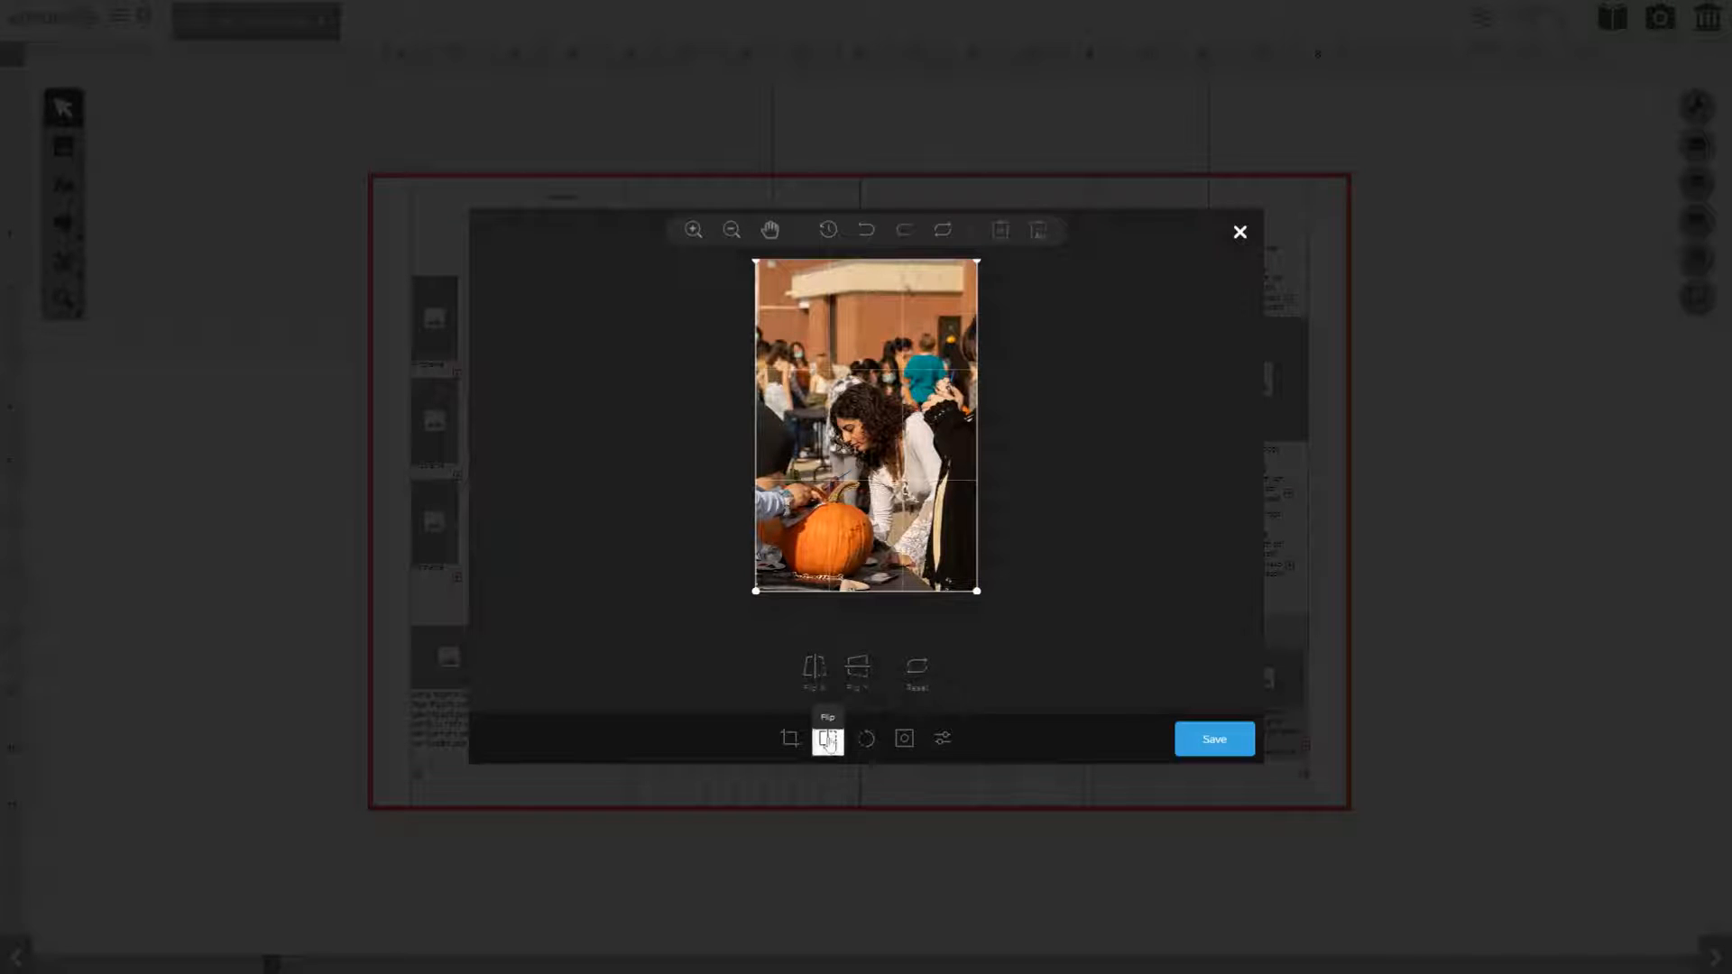
pyautogui.click(825, 686)
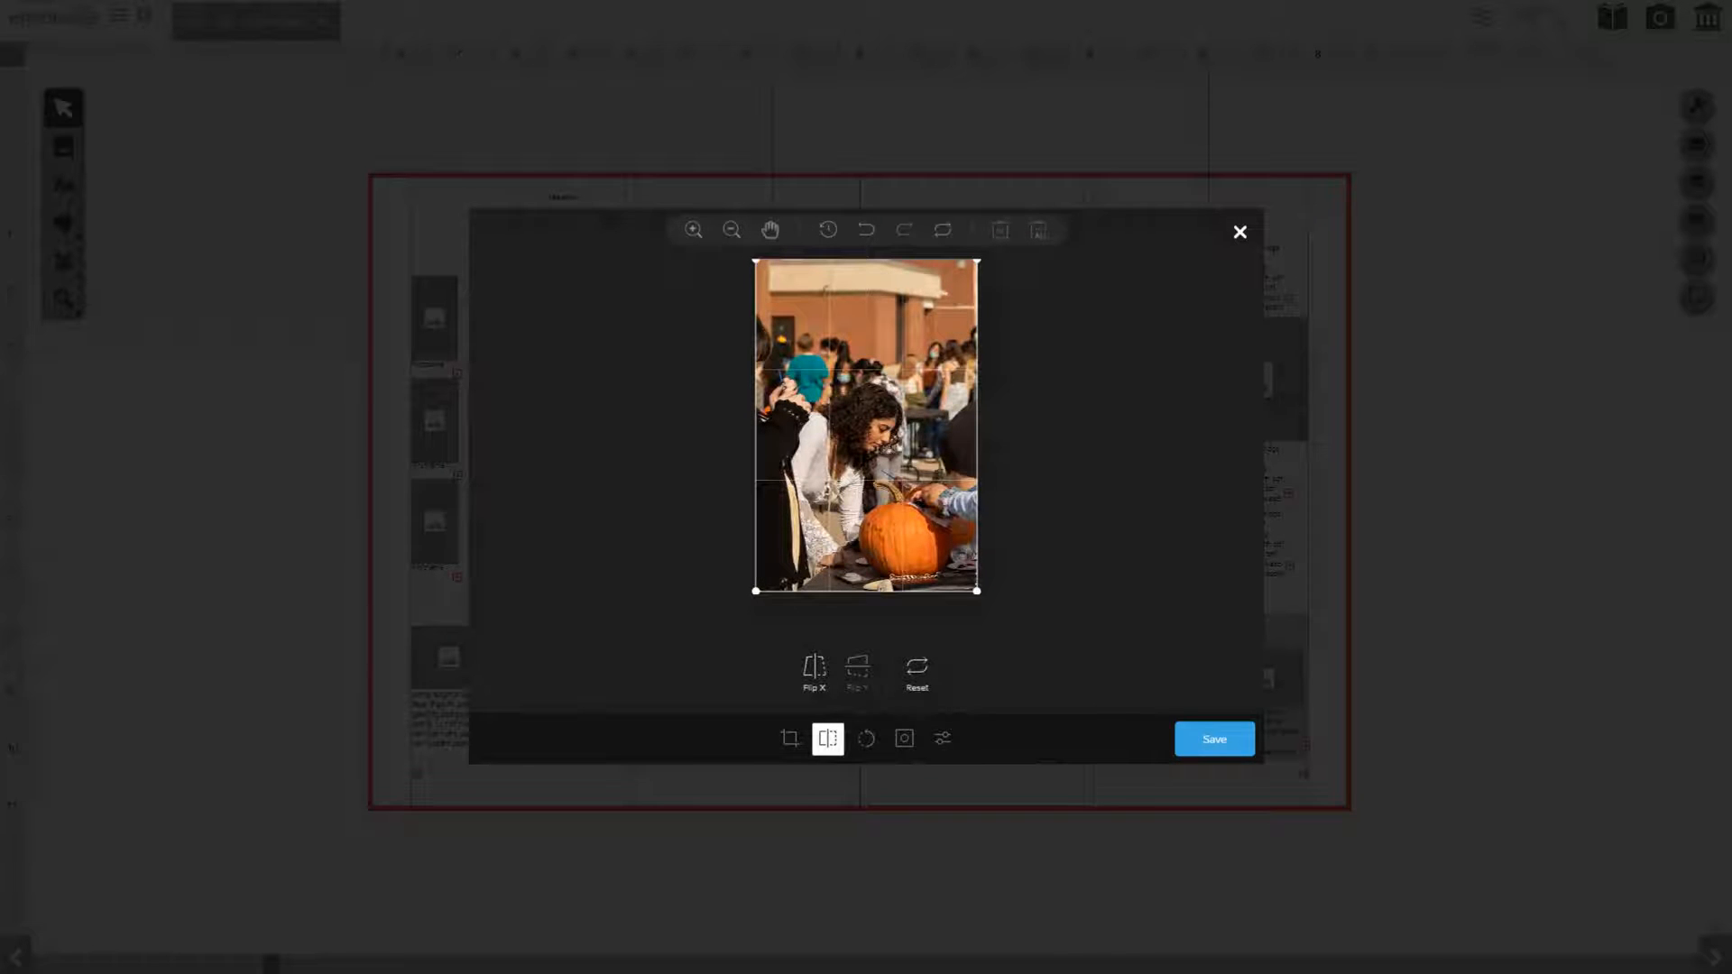
pyautogui.click(827, 688)
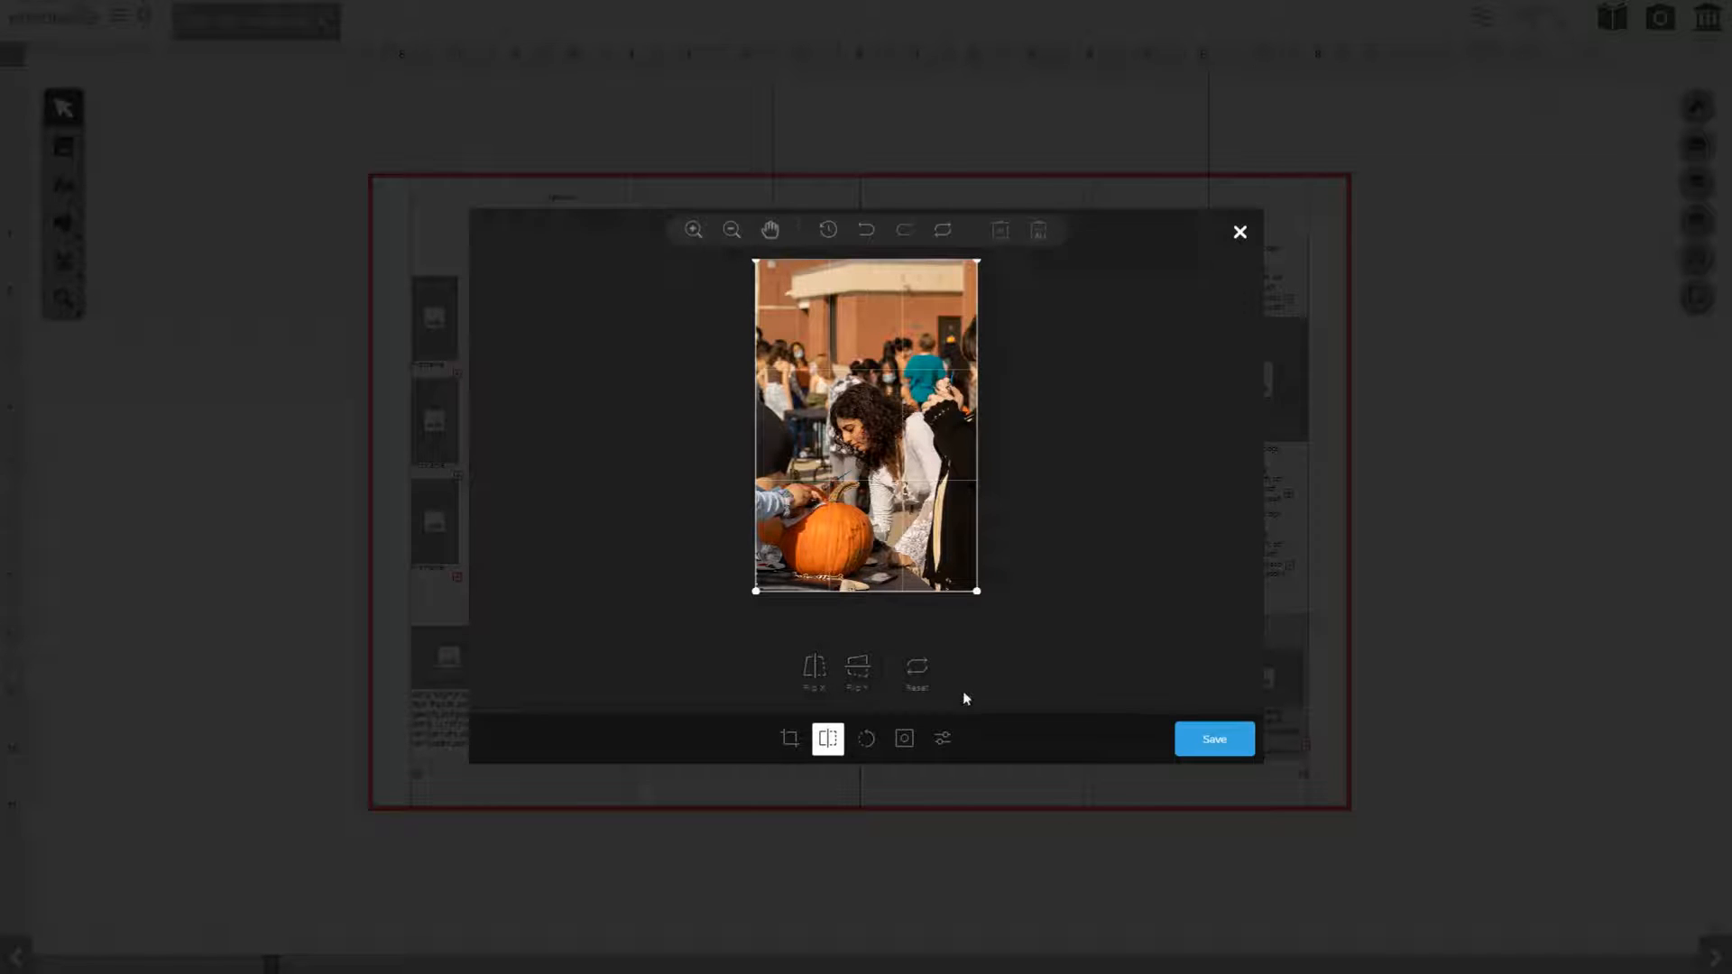
# - Show the crop presets without cropping, and save the edited photo back to the spread
pyautogui.click(792, 742)
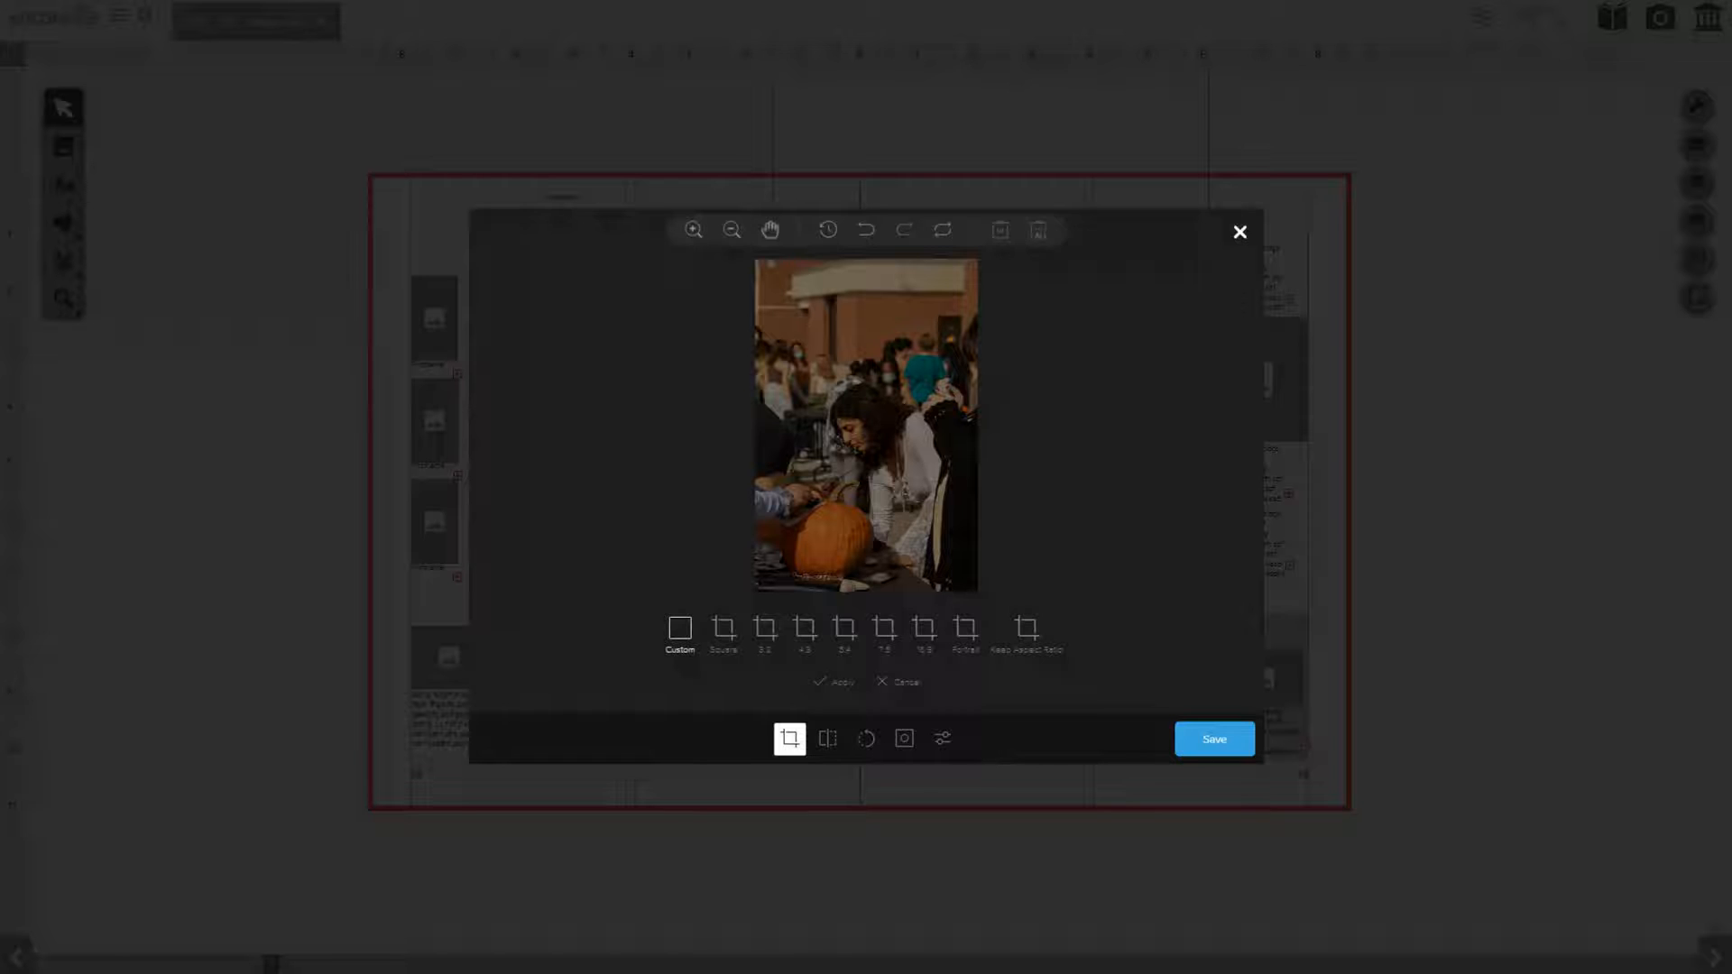
pyautogui.click(1222, 744)
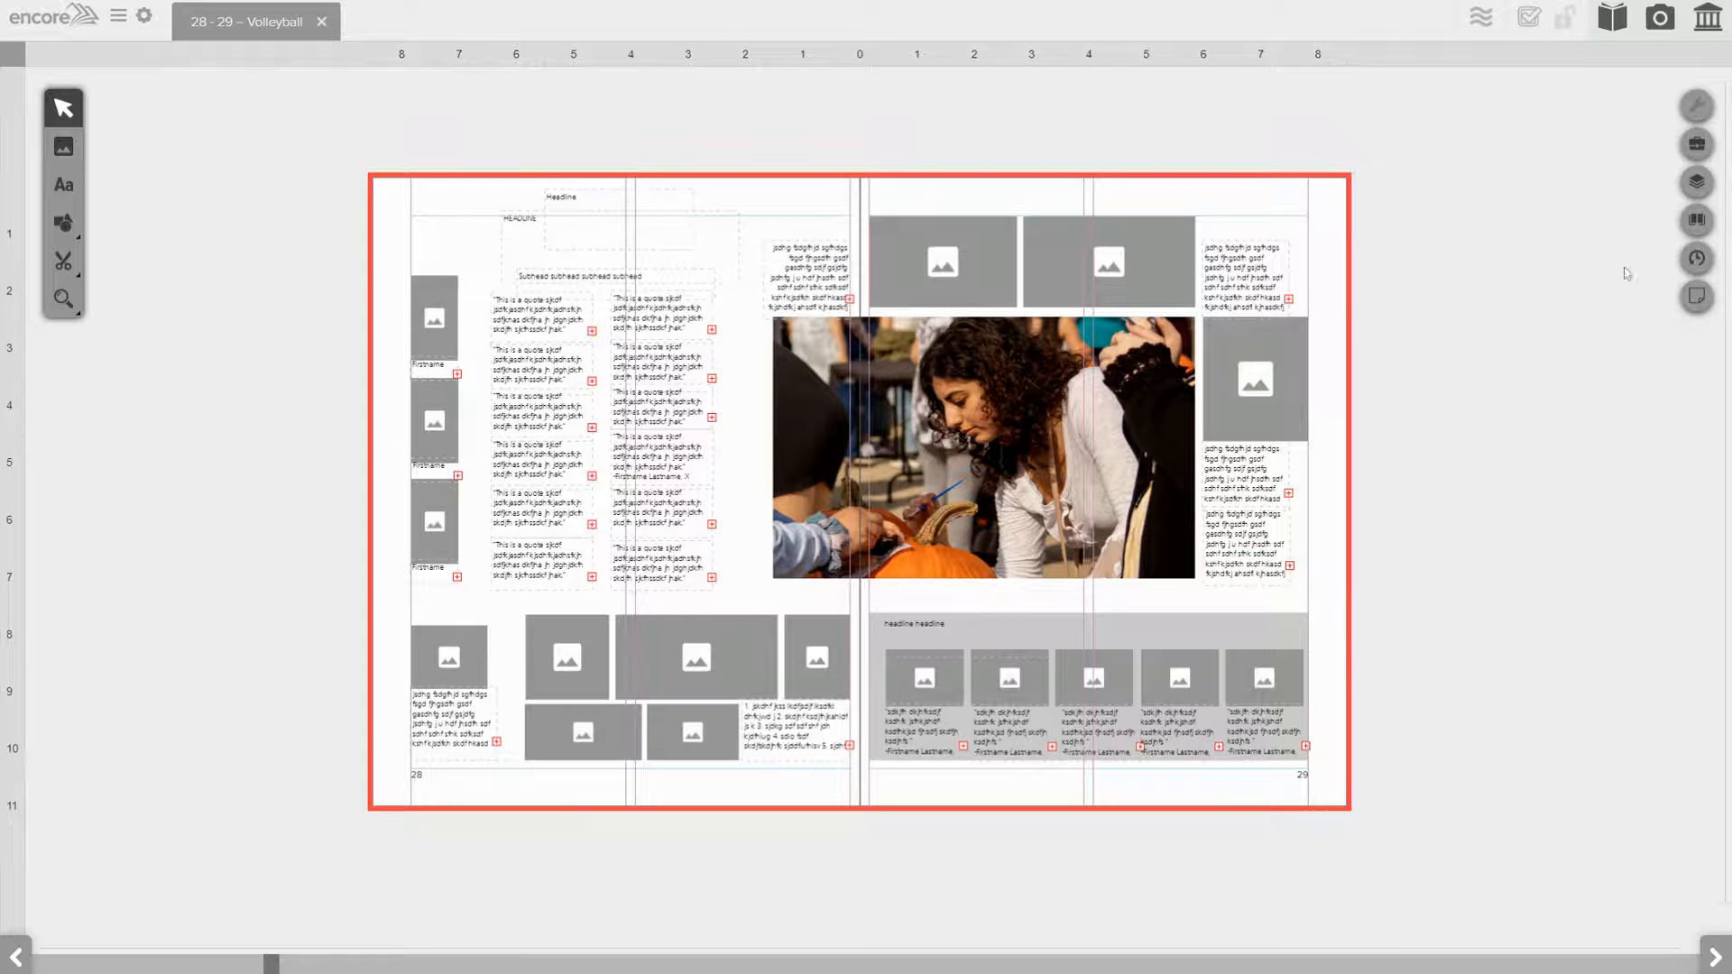
# - Replace the photo in the large frame with images (1).jpeg from the photo library, and select the empty frame above it
pyautogui.click(1669, 12)
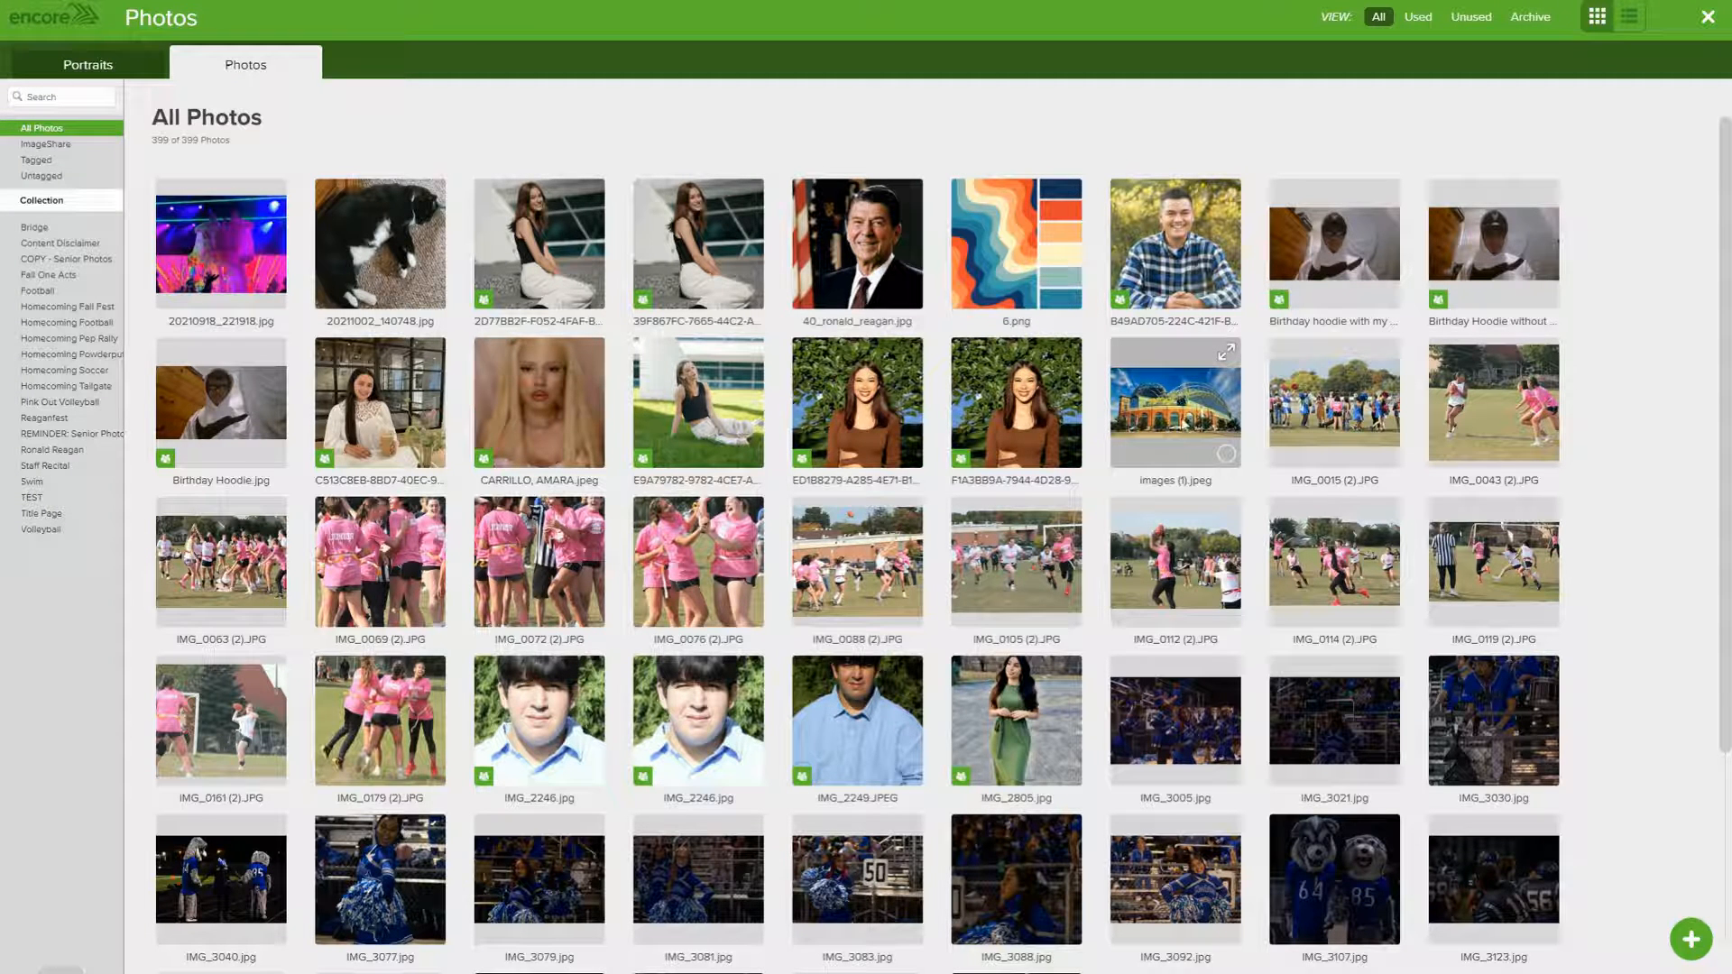
pyautogui.click(1184, 433)
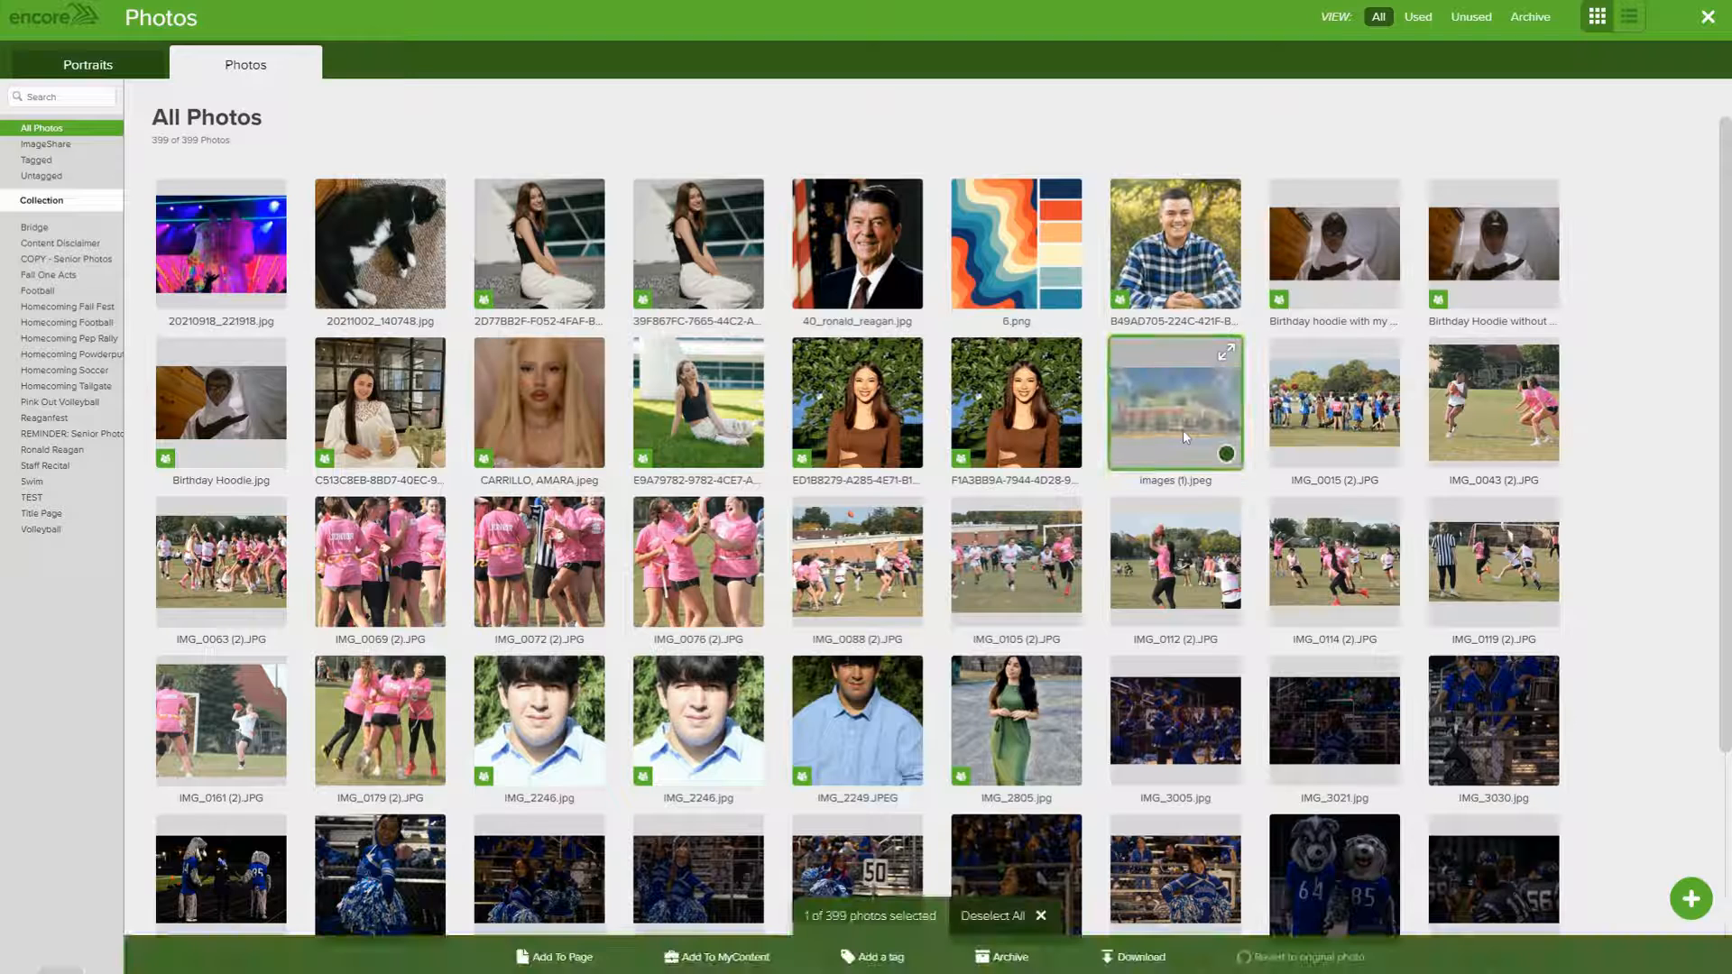
pyautogui.click(555, 958)
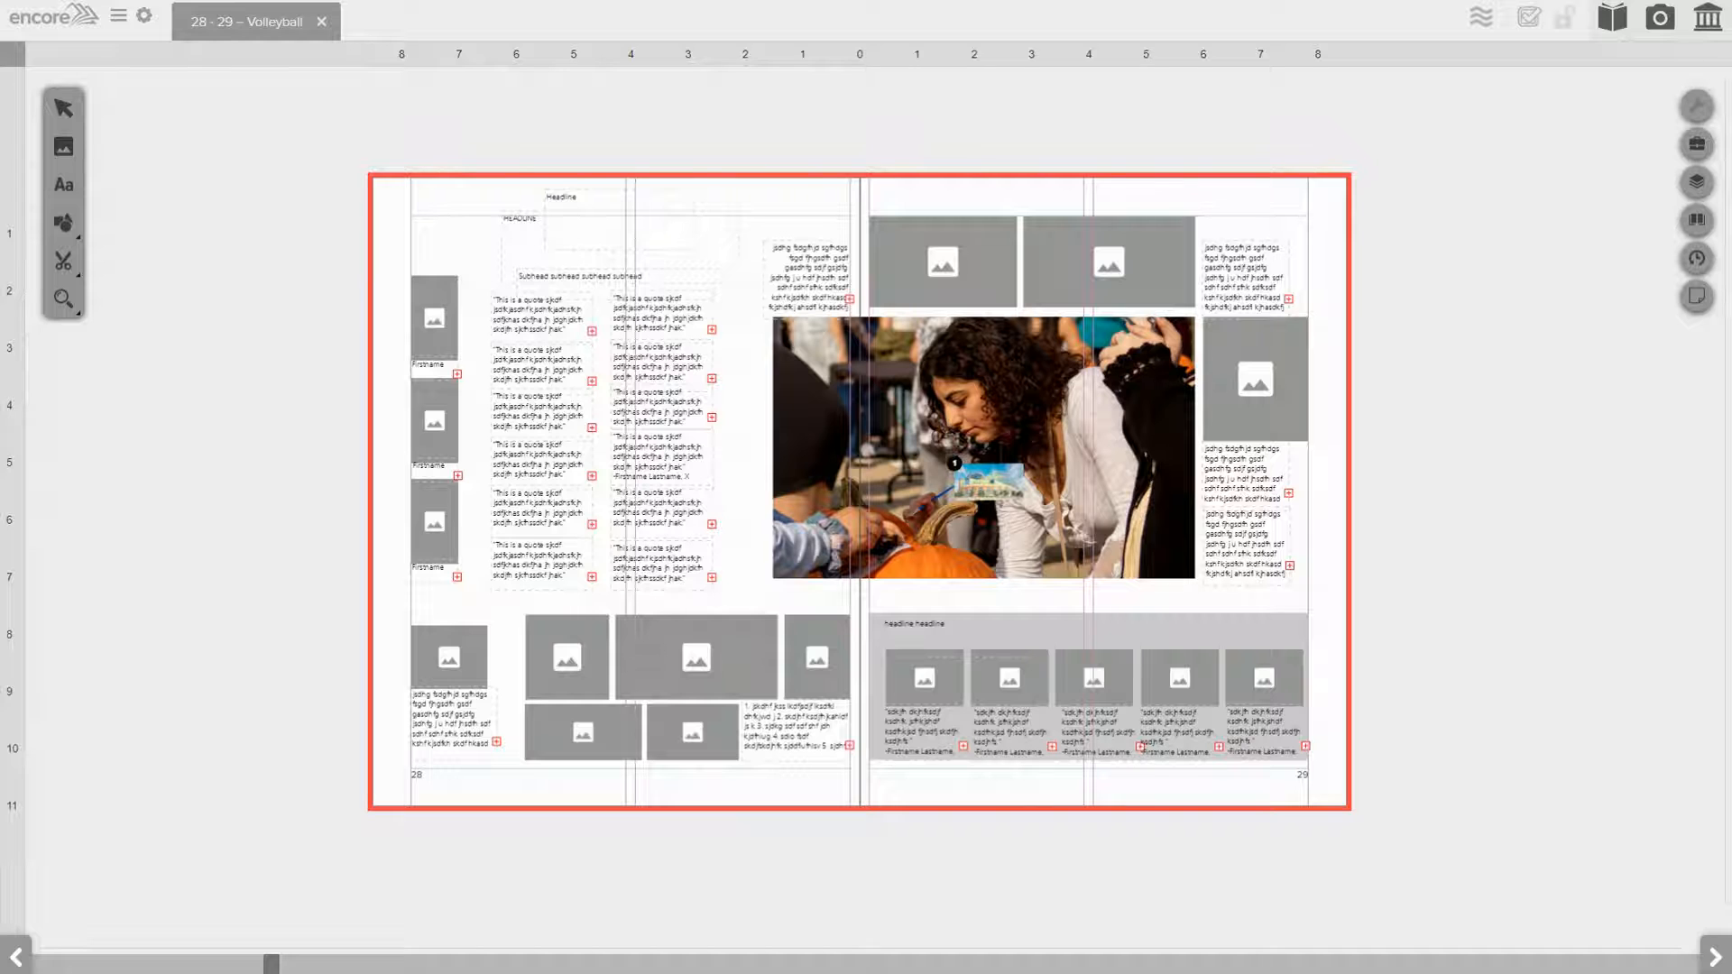
pyautogui.click(954, 464)
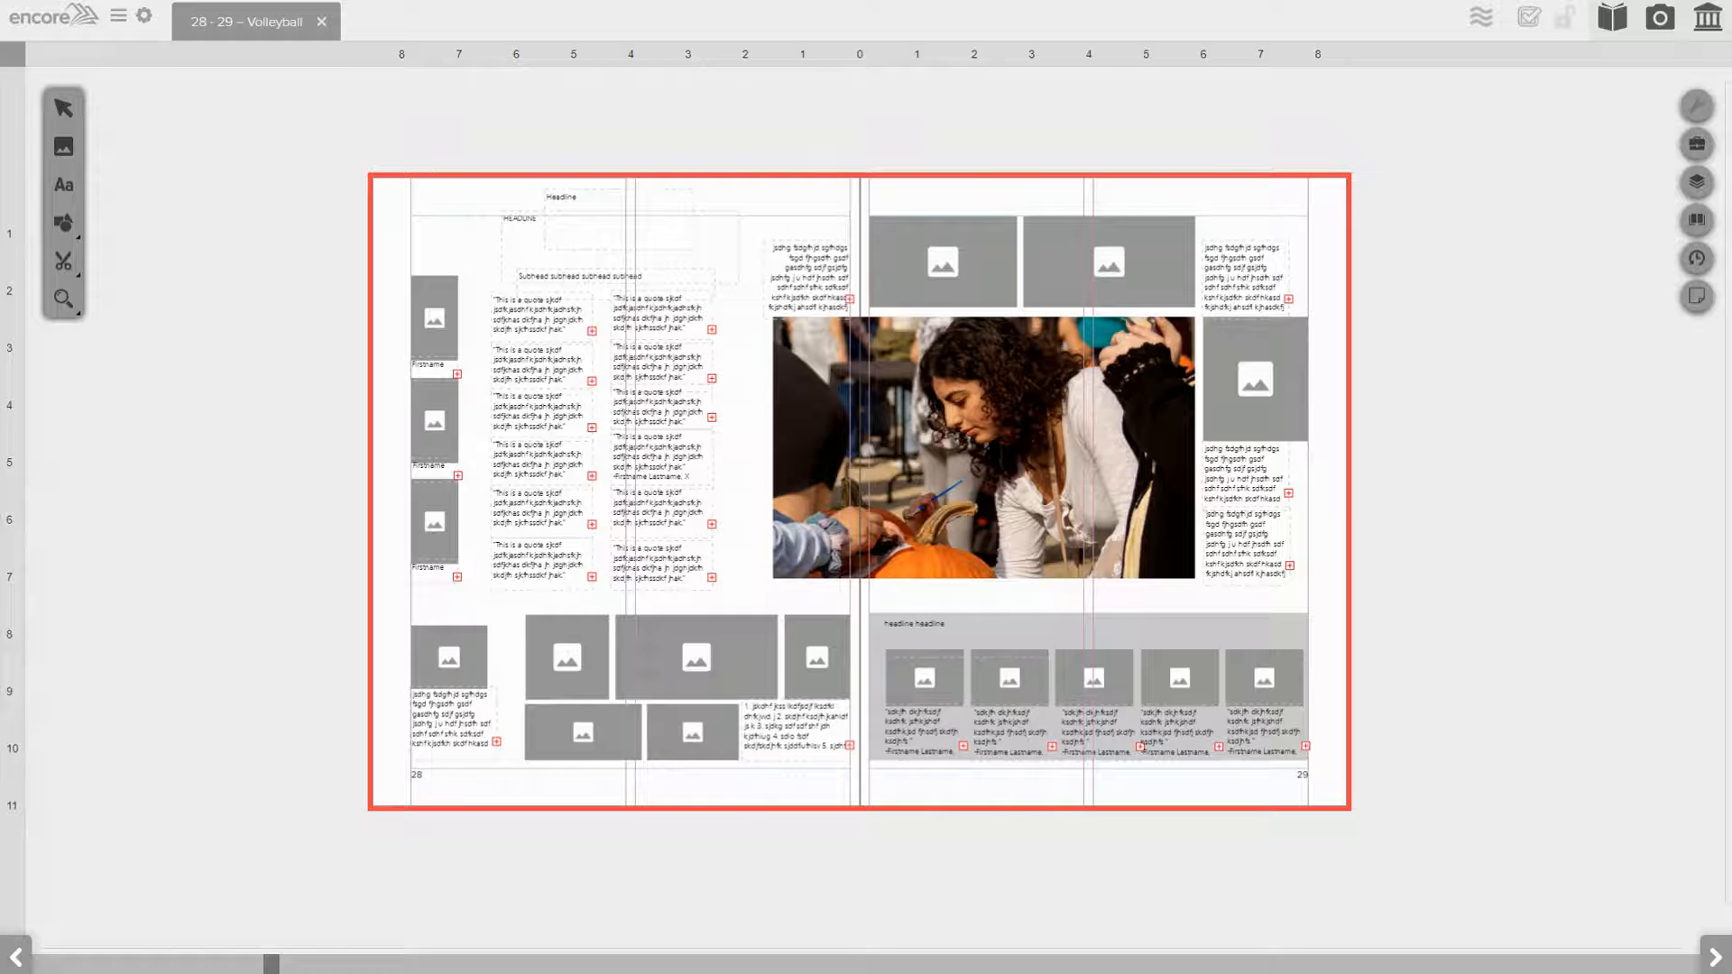
pyautogui.click(938, 439)
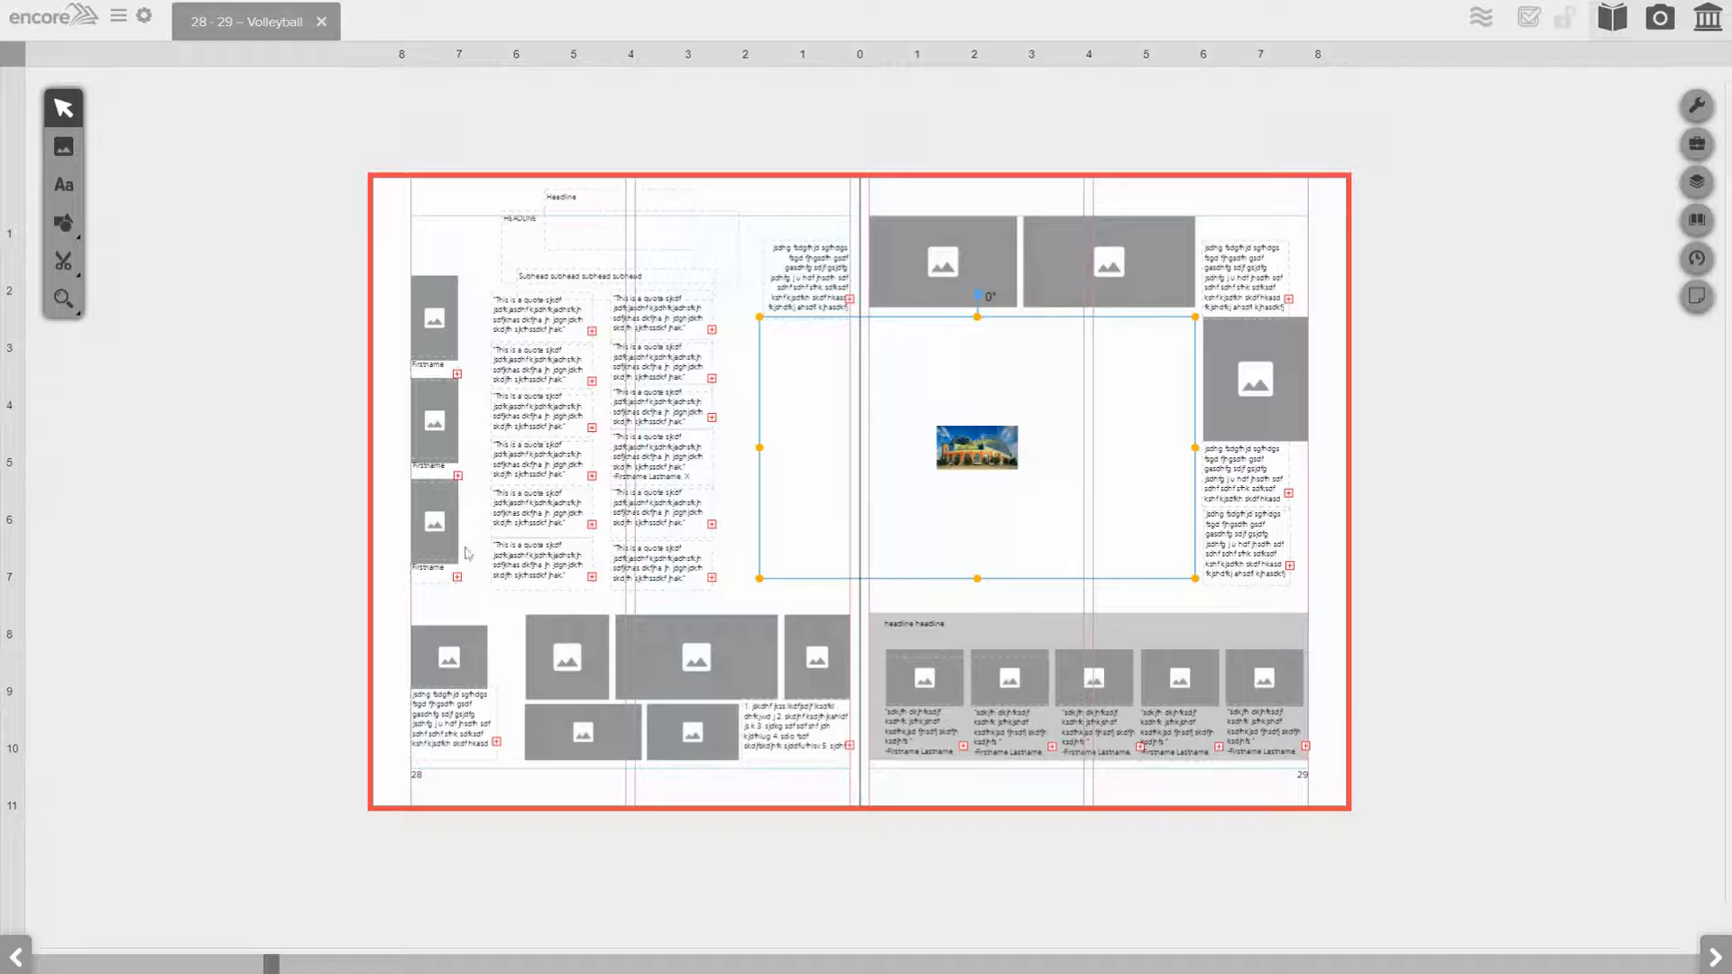
pyautogui.click(978, 267)
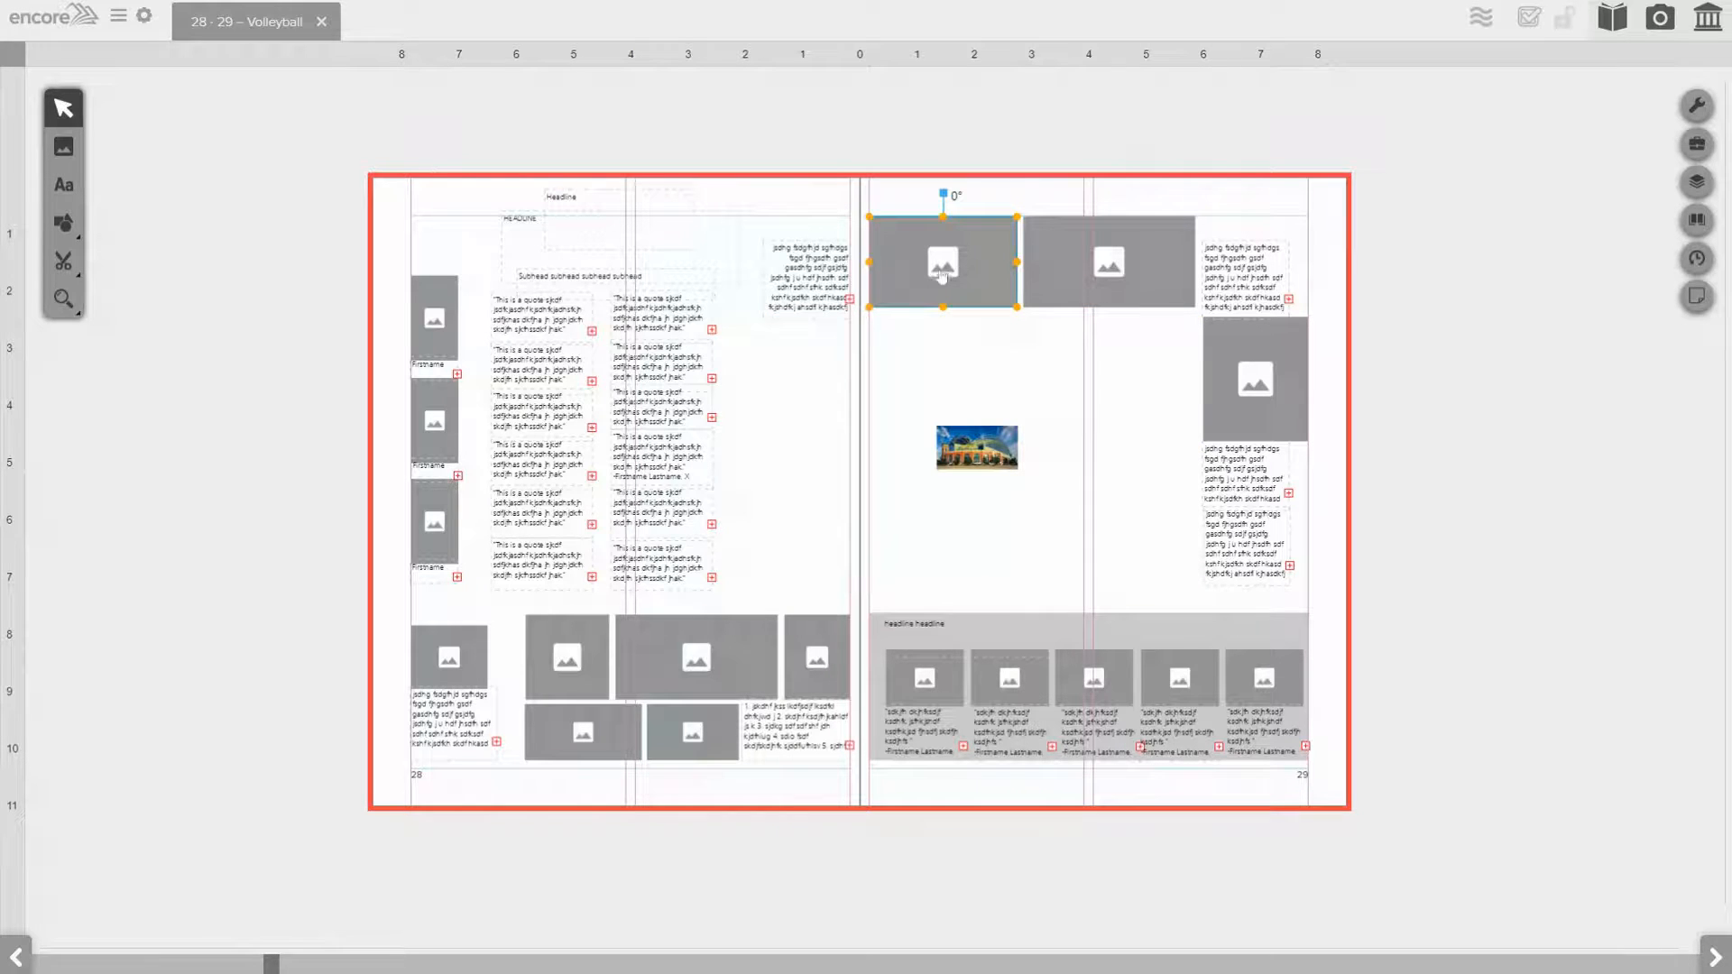
# - Delete the two empty photo frames above the large frame and the text box beside them at the top of page 28
pyautogui.rightClick(960, 270)
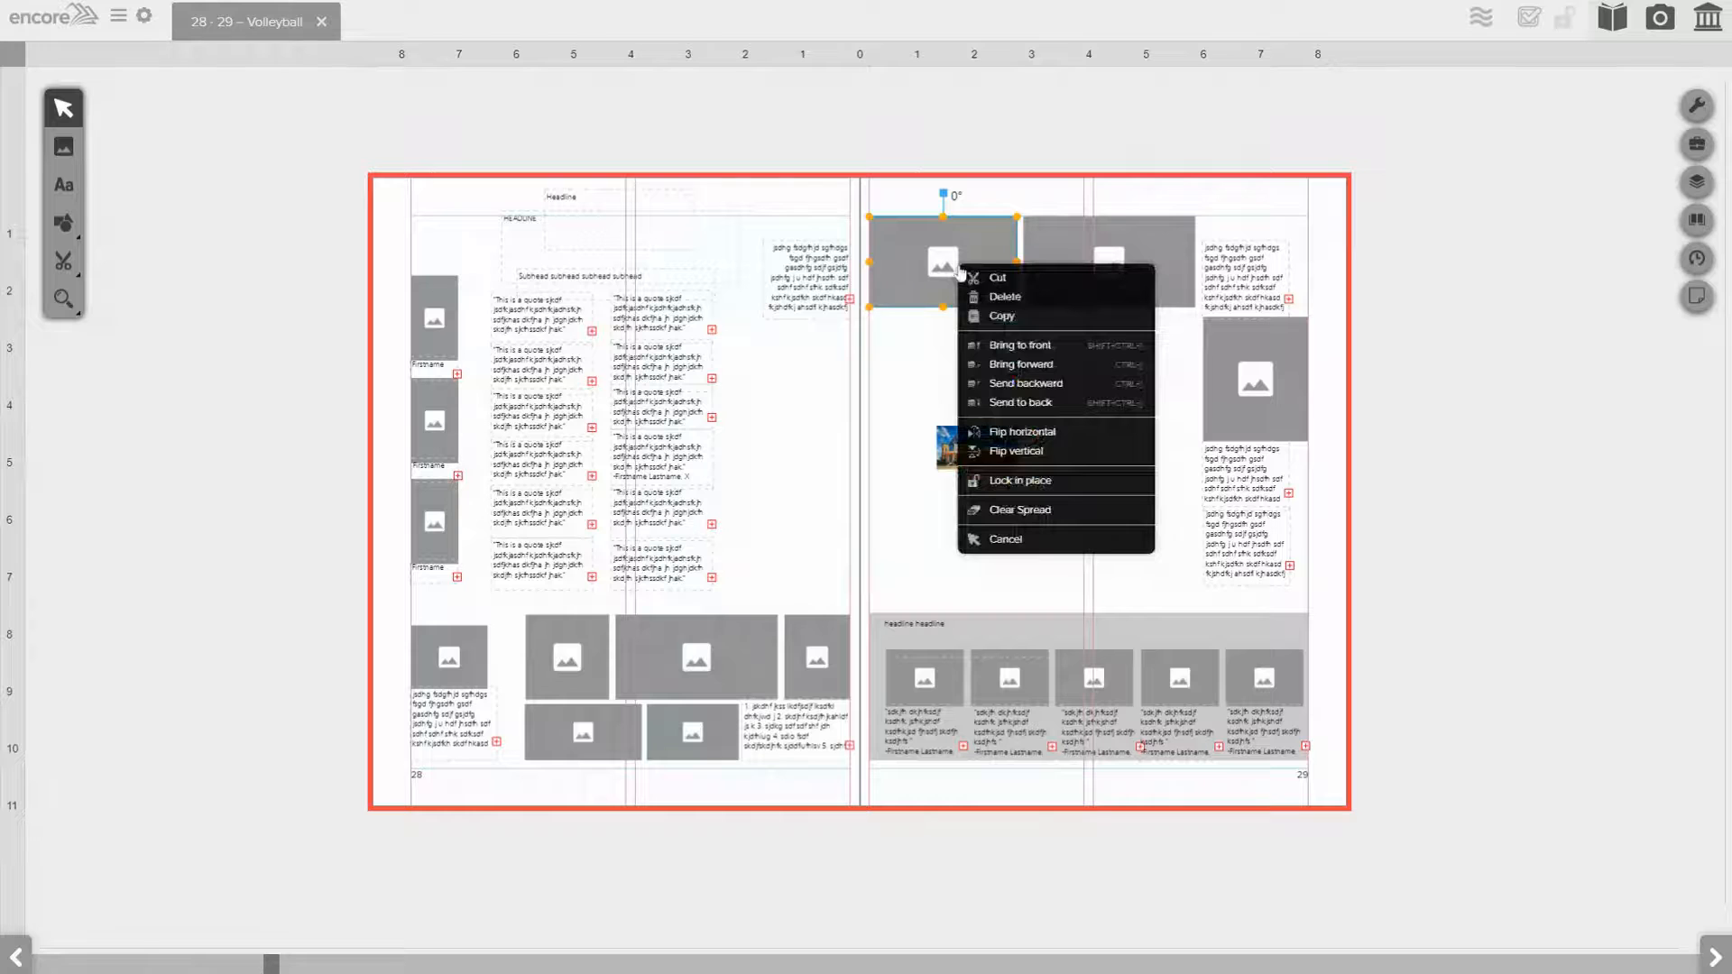
pyautogui.click(1022, 298)
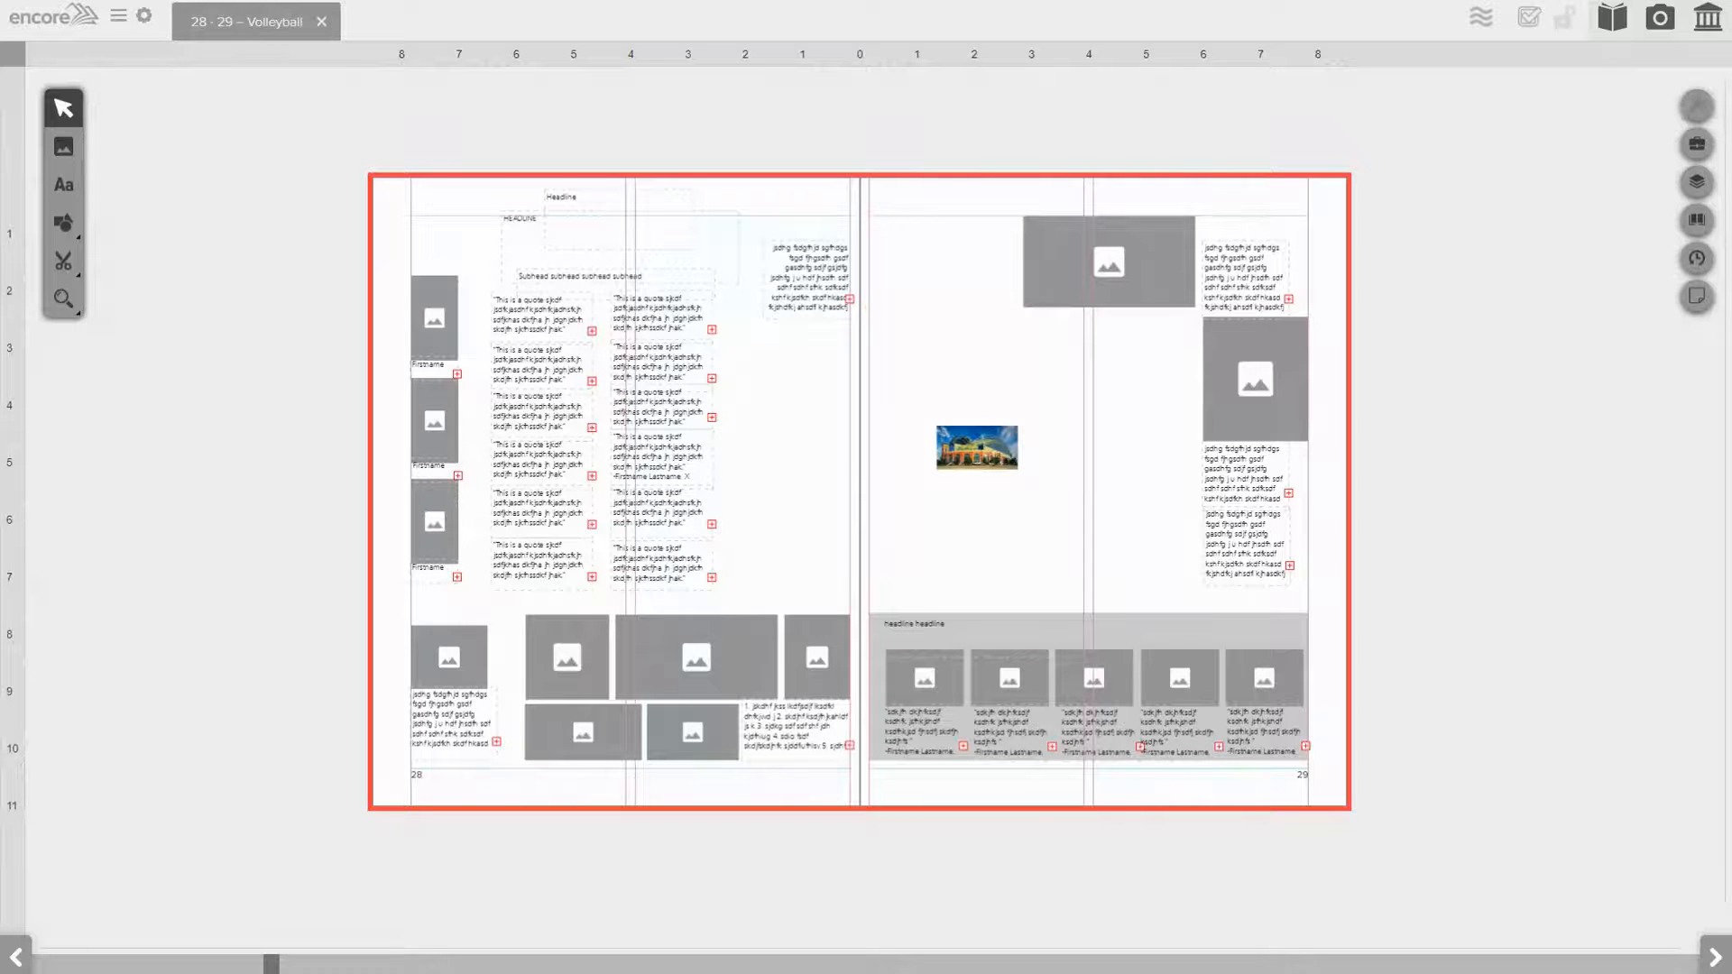
pyautogui.click(1047, 299)
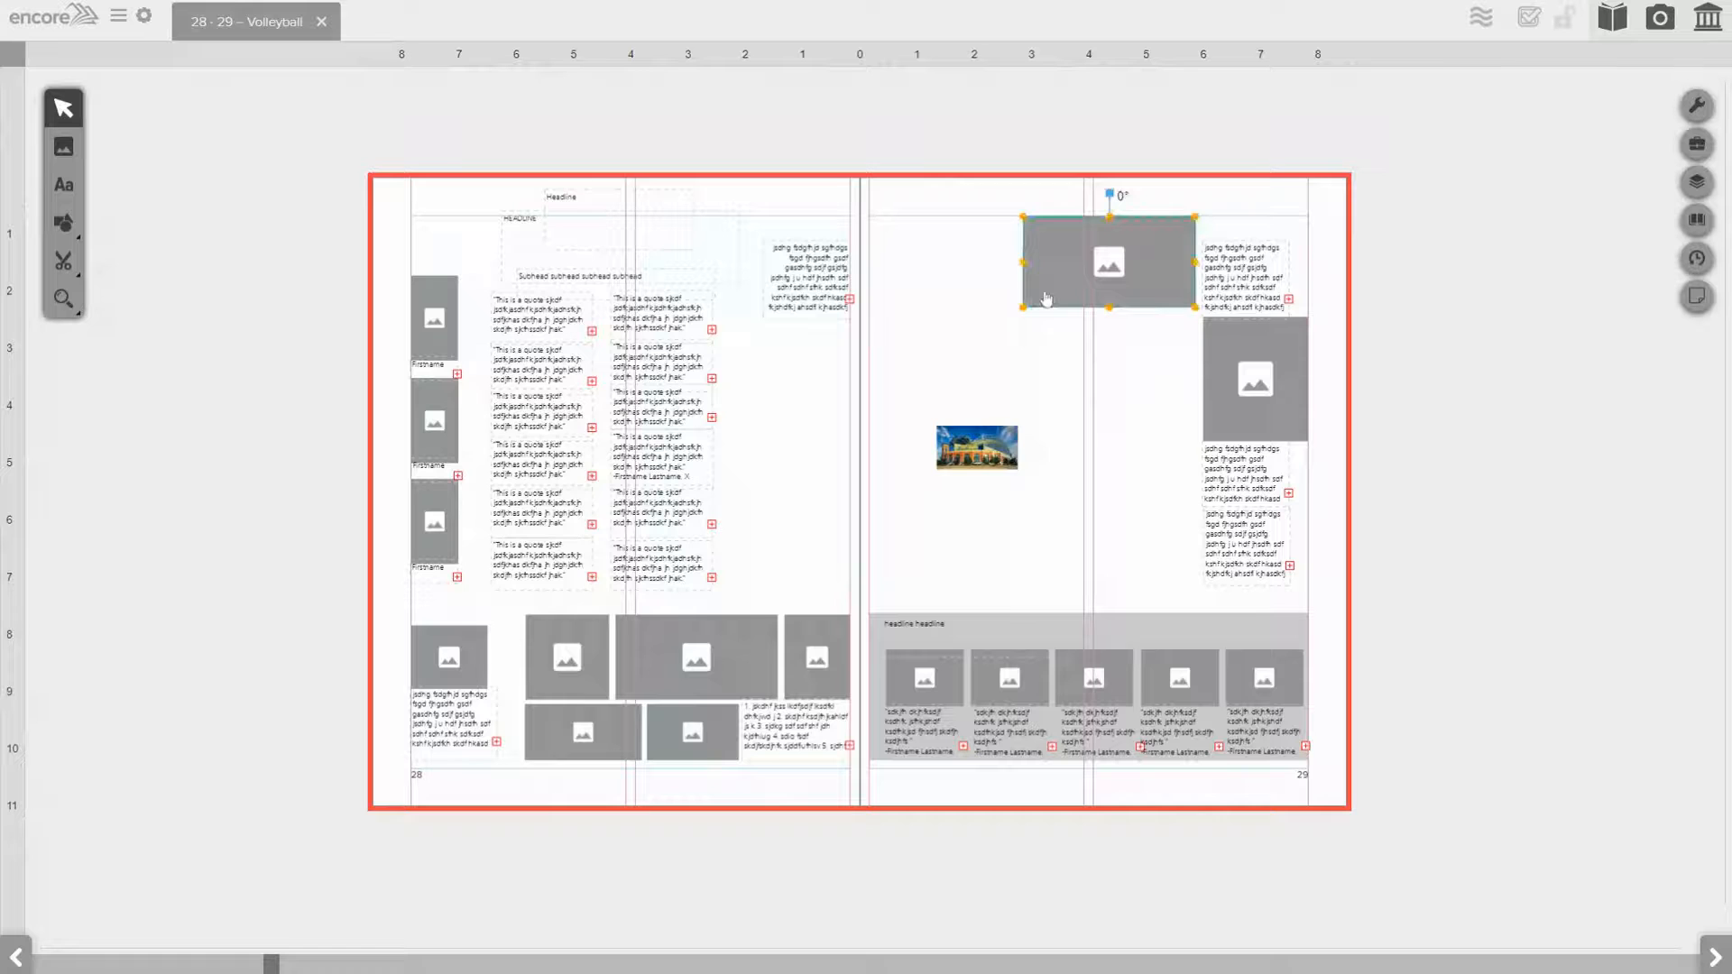
pyautogui.press('Delete')
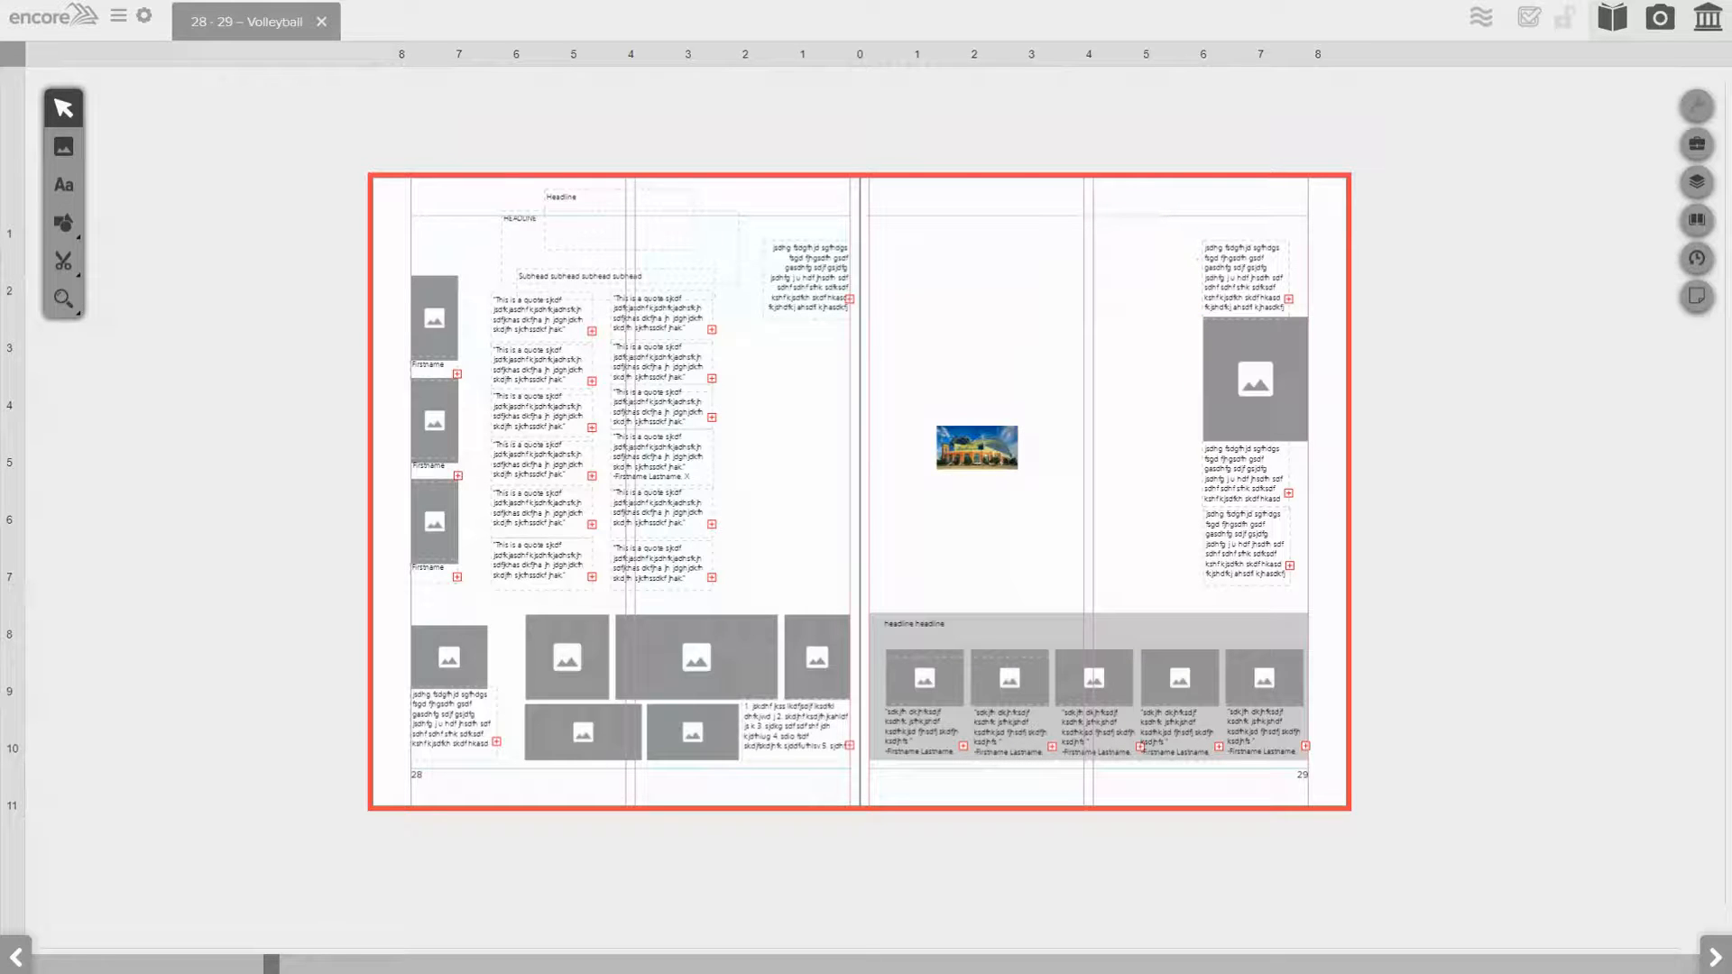
pyautogui.click(809, 298)
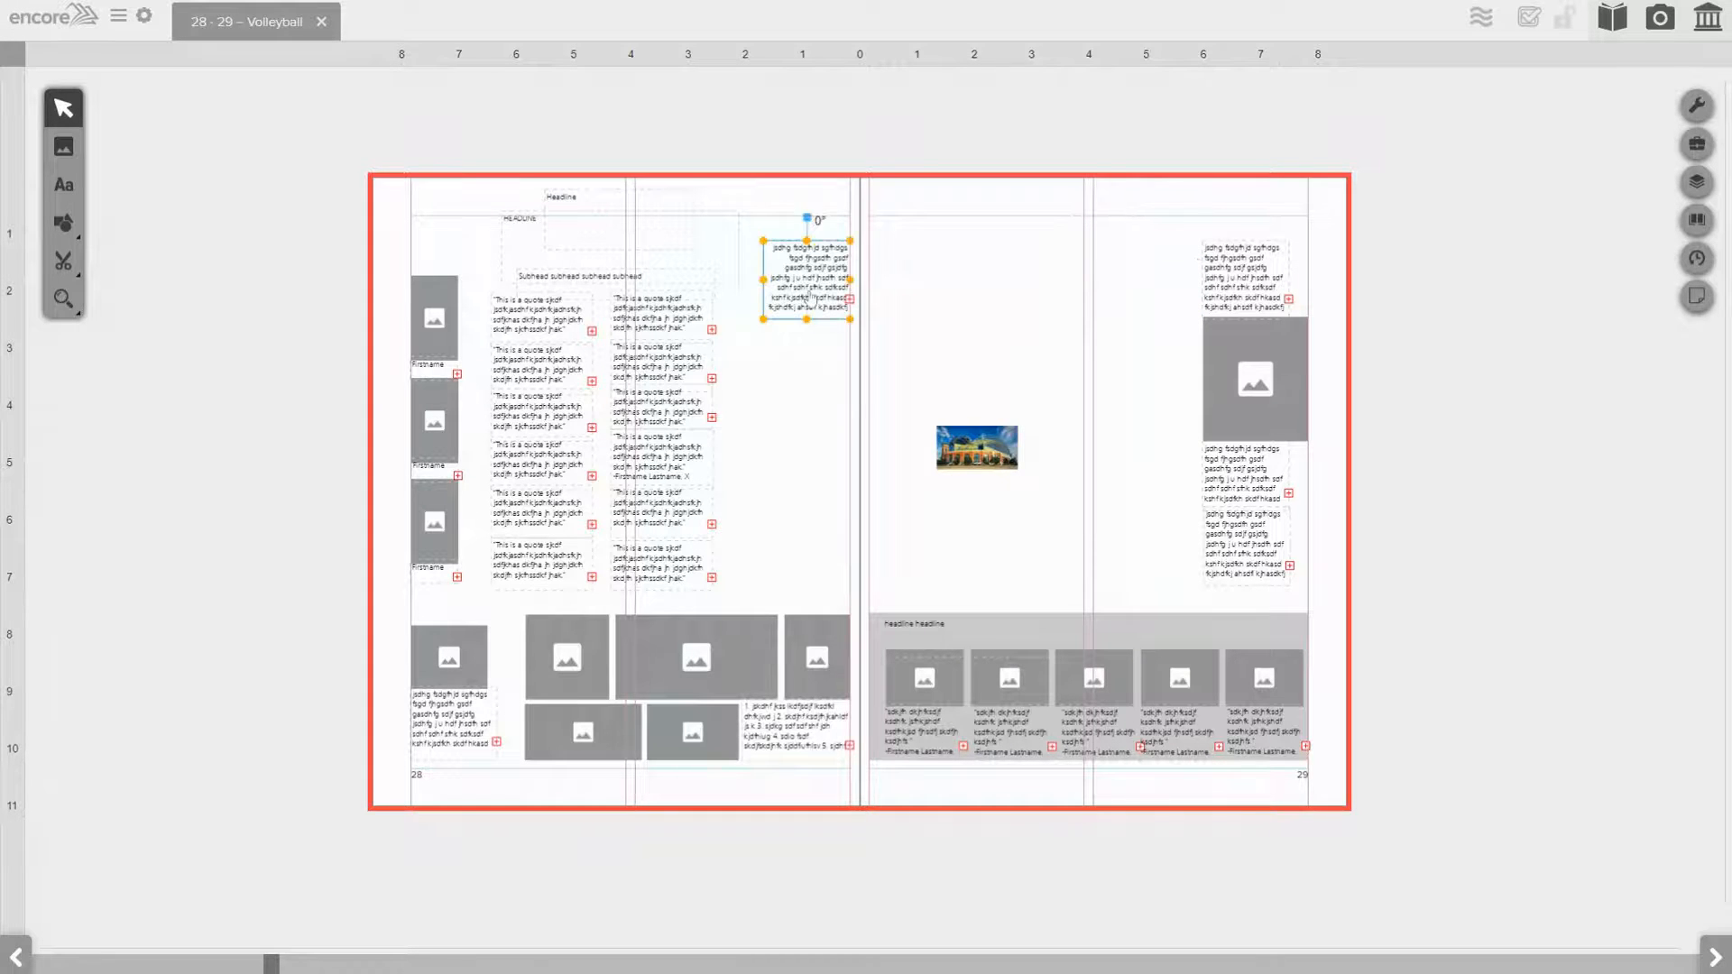
pyautogui.press('Delete')
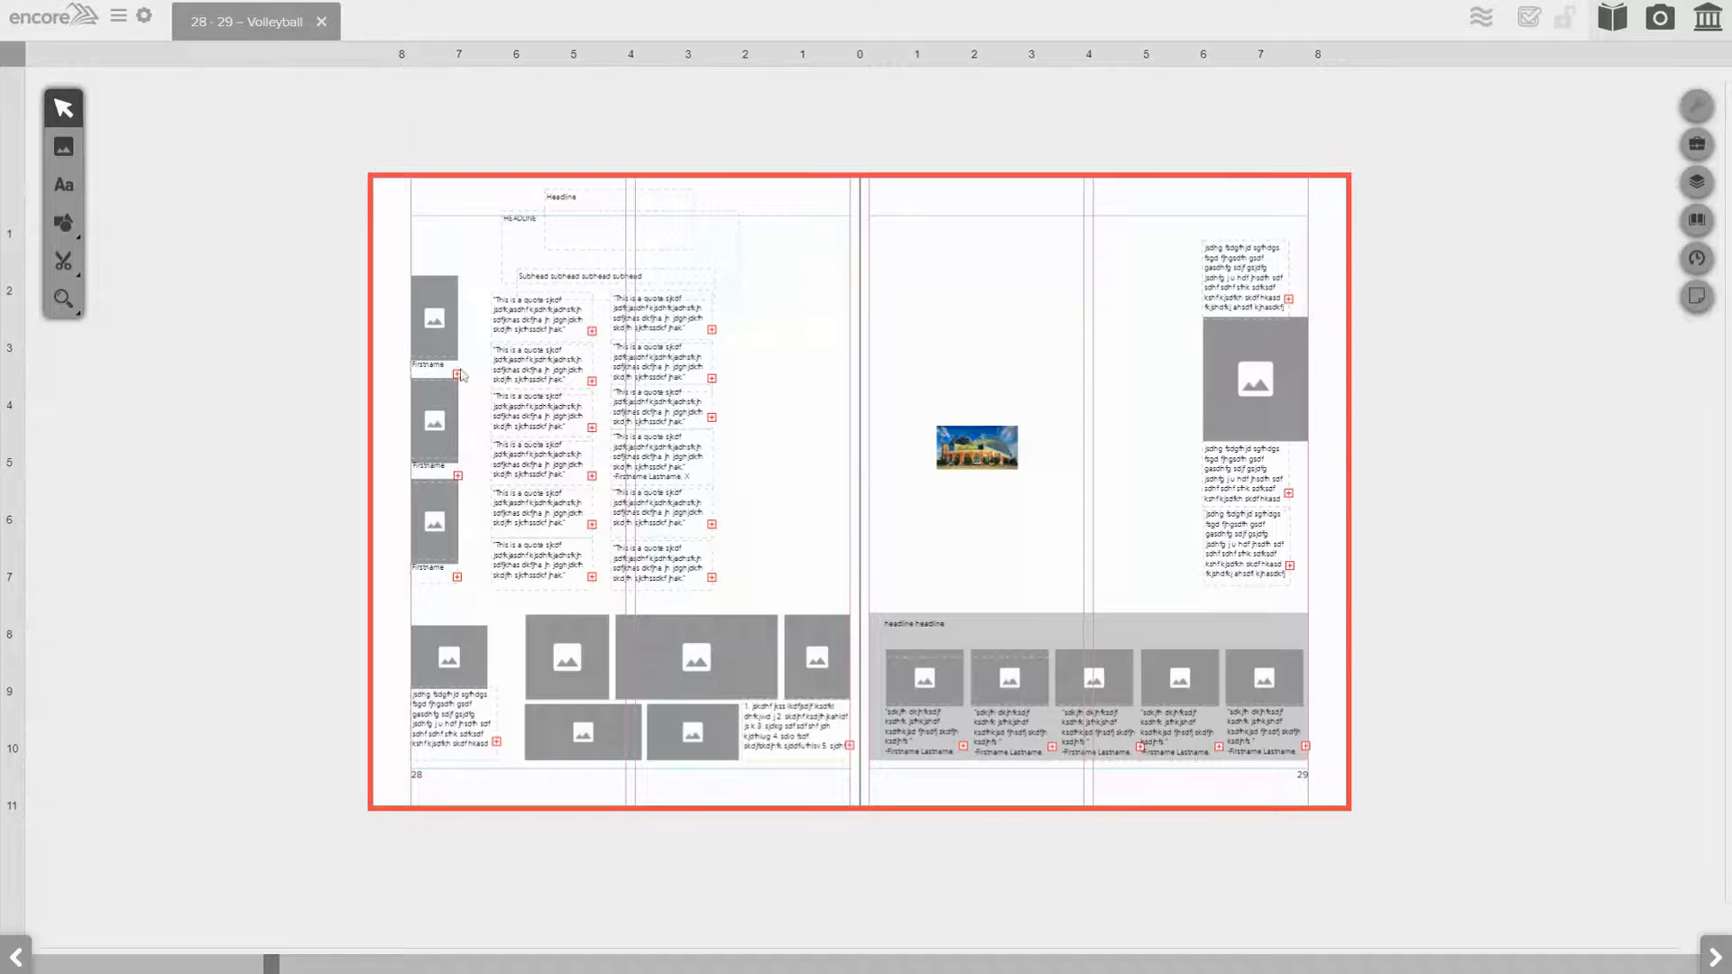
# - Extend the large photo frame up to the top margin, and delete the three stacked portrait frames with their captions at page 28's outer edge
pyautogui.click(972, 462)
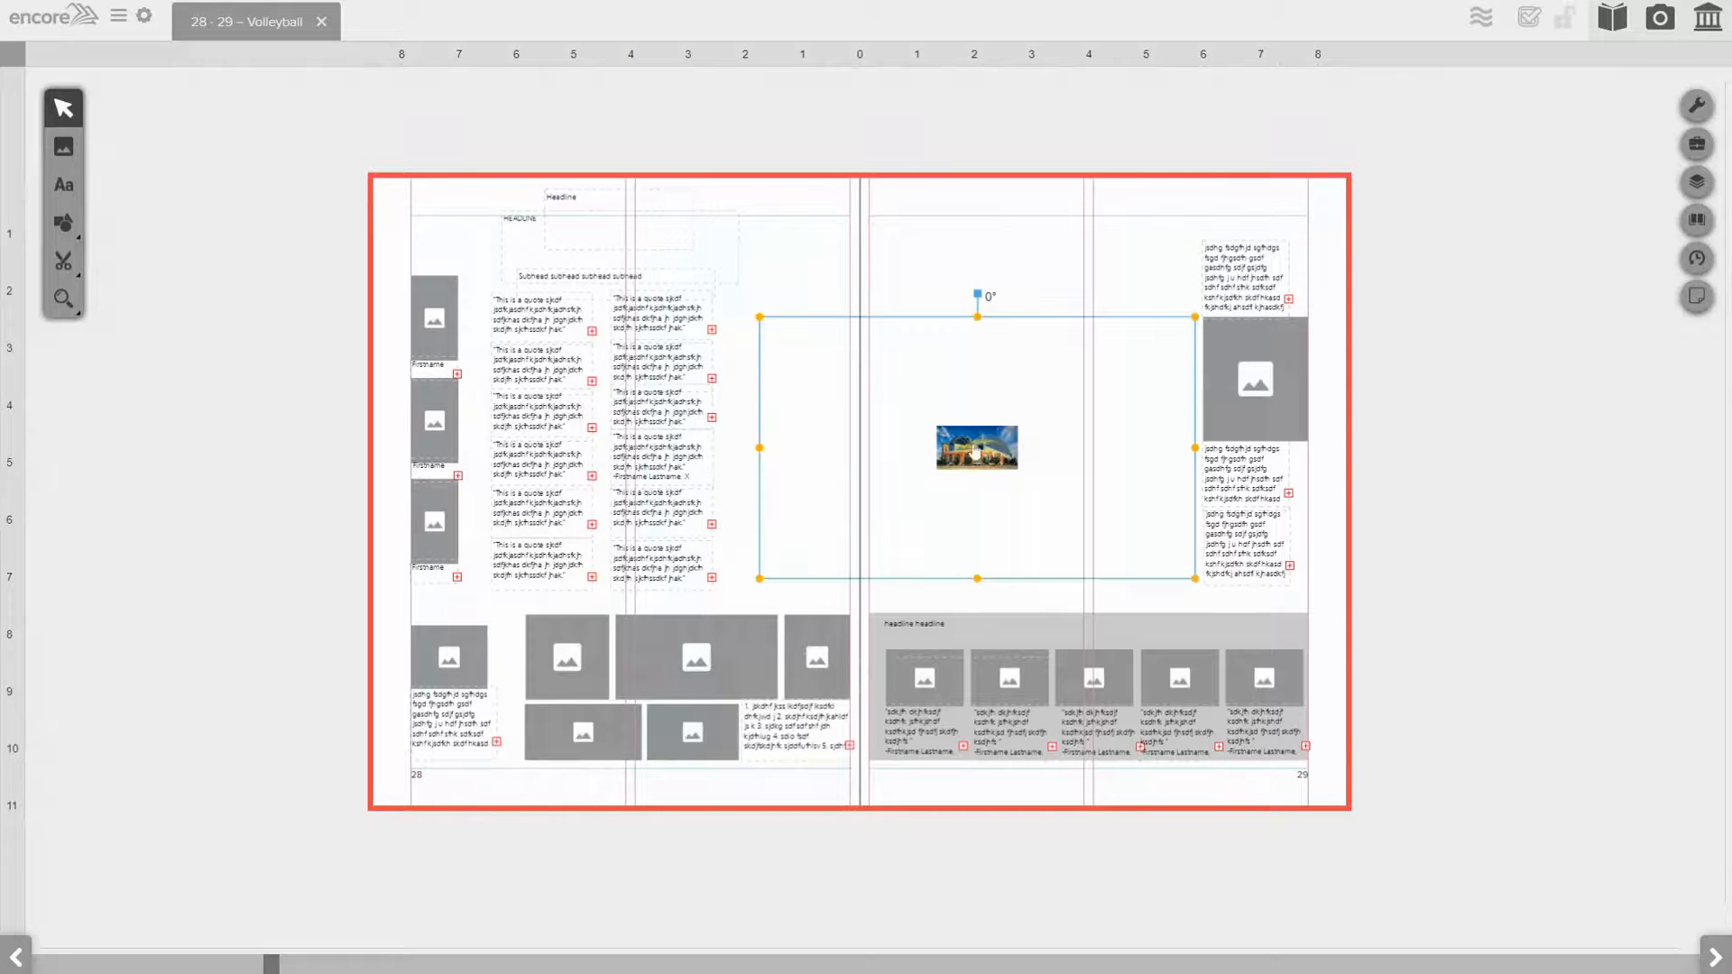
pyautogui.moveTo(985, 323); pyautogui.dragTo(1008, 225)
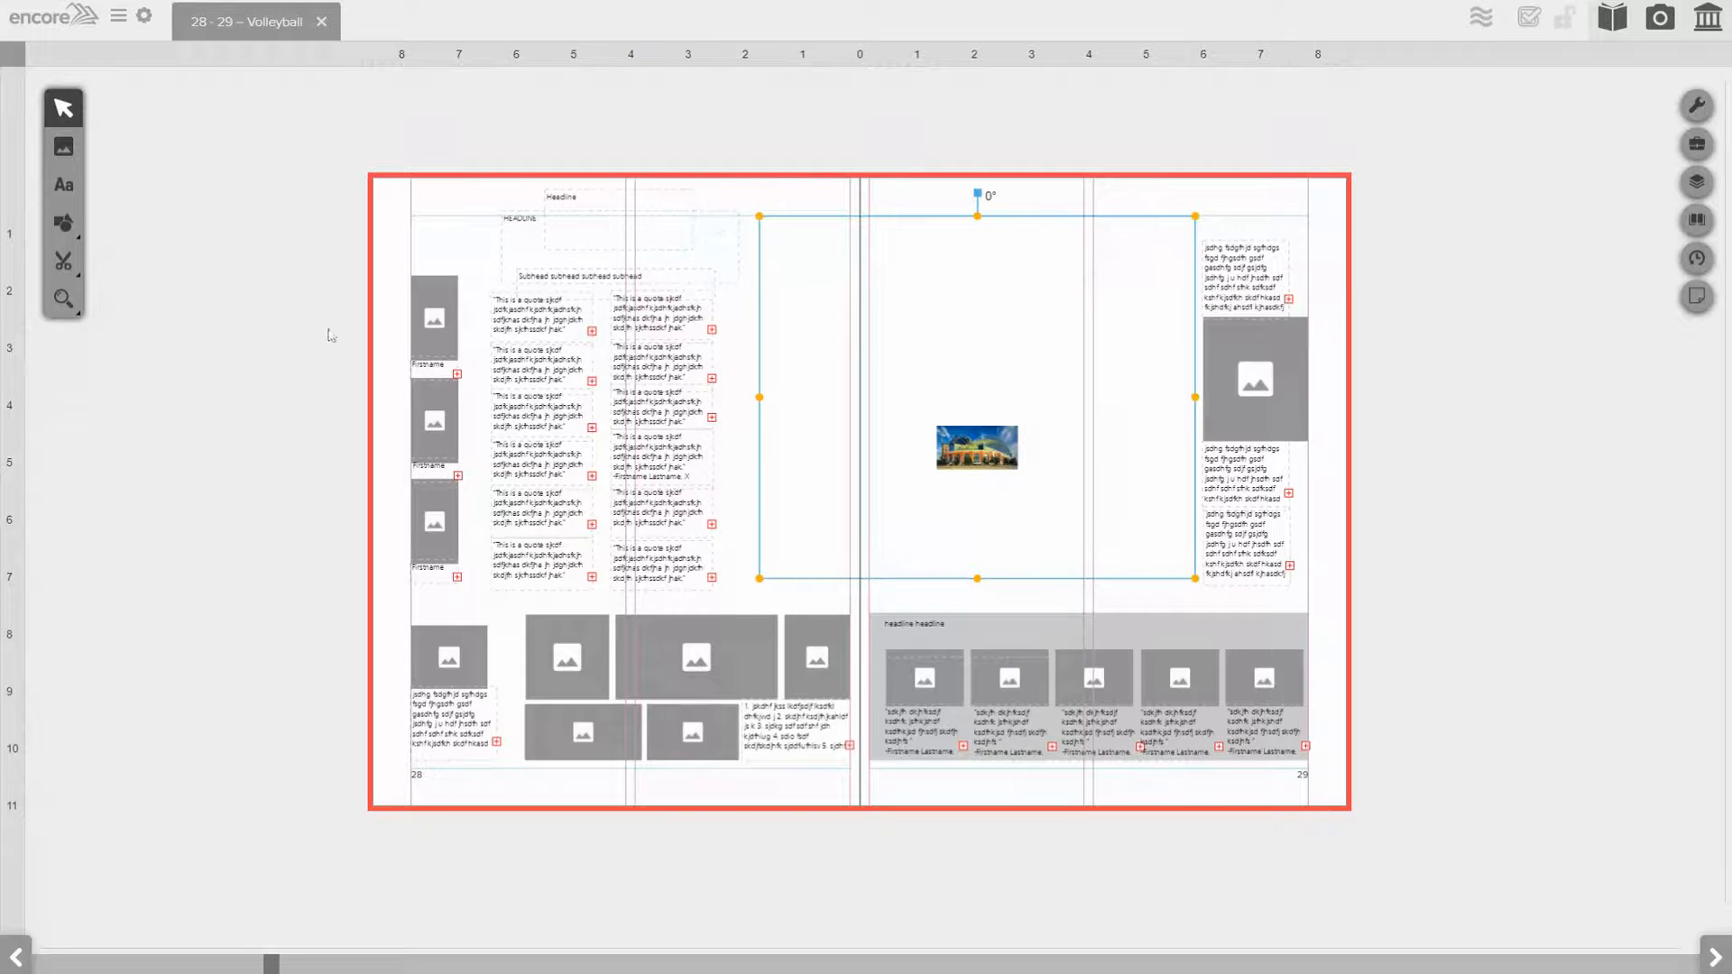
pyautogui.moveTo(339, 291); pyautogui.dragTo(443, 594)
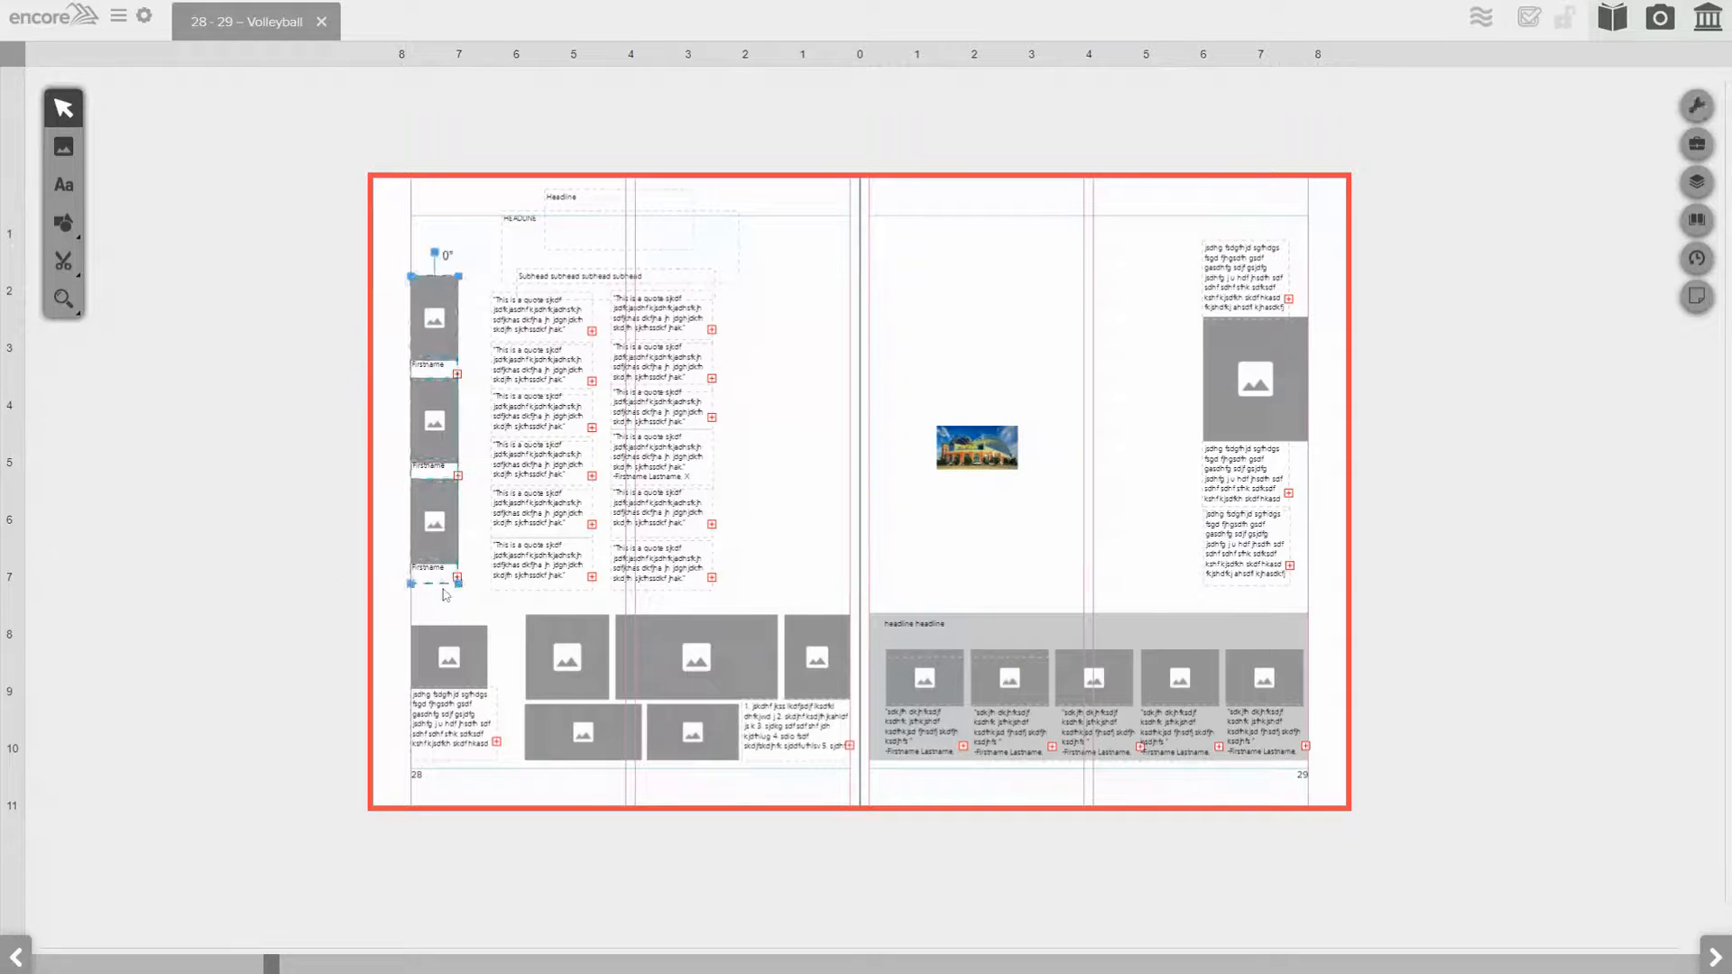
pyautogui.press('Delete')
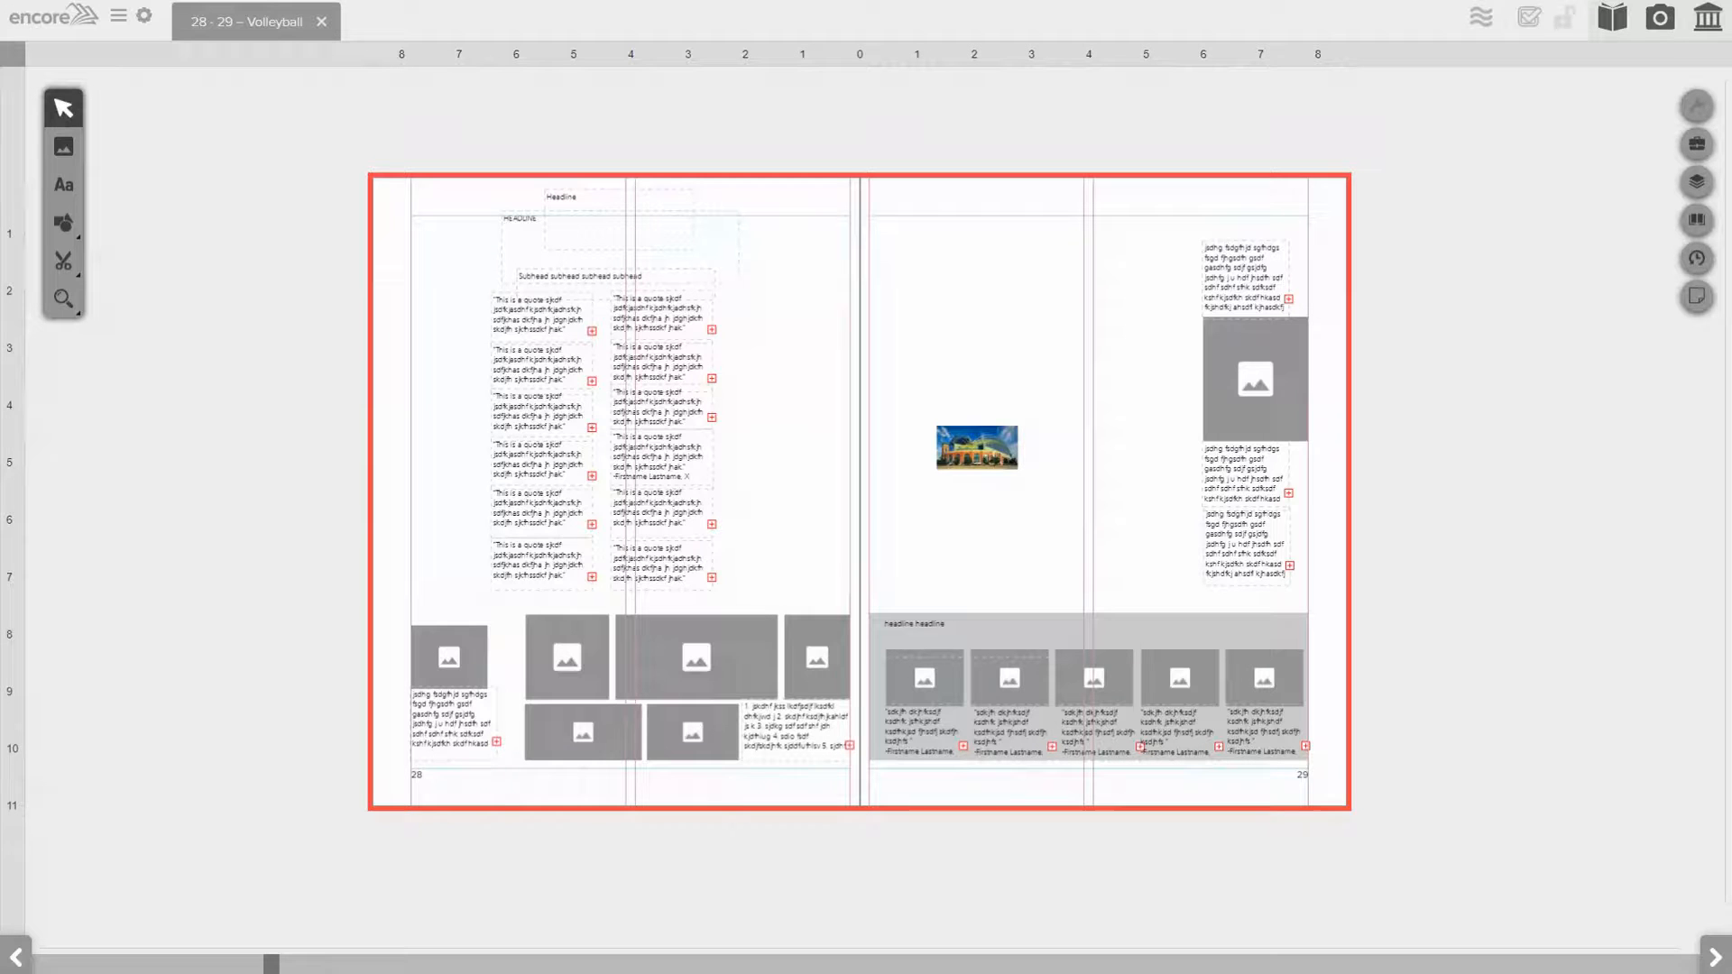
pyautogui.moveTo(463, 318); pyautogui.dragTo(508, 585)
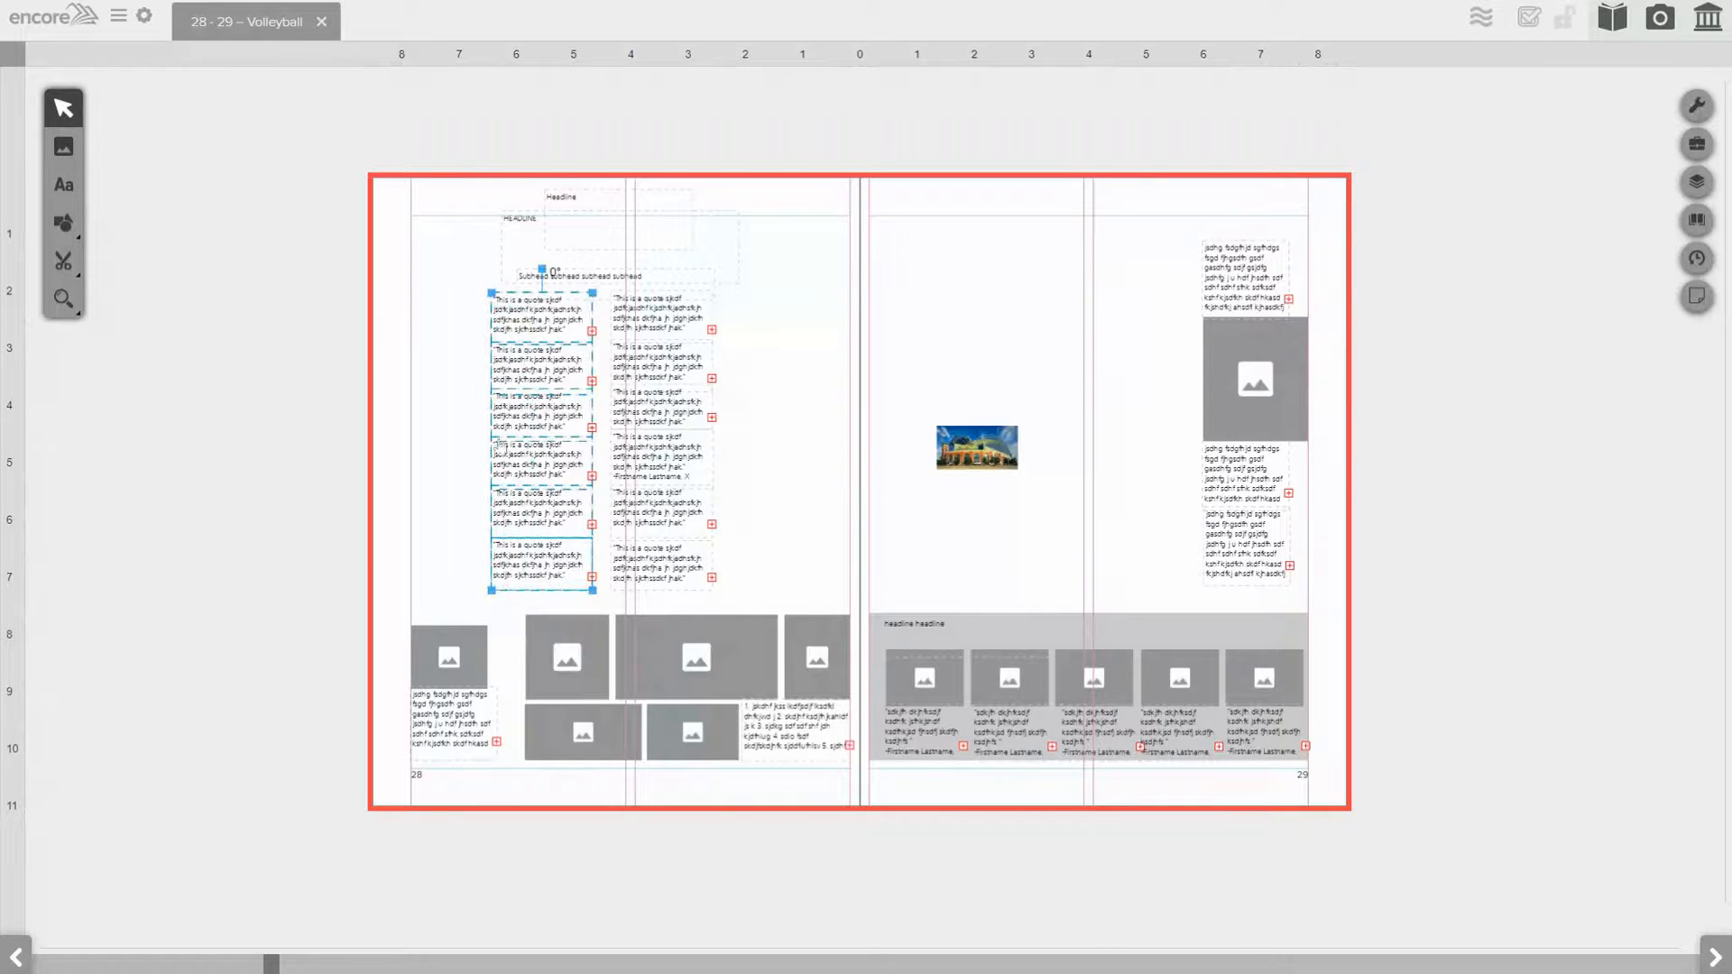
pyautogui.moveTo(490, 431); pyautogui.dragTo(413, 442)
pyautogui.click(505, 383)
# - Move the six quote boxes of the outer column together against page 28's outer margin, and widen them to fit their text
pyautogui.click(508, 323)
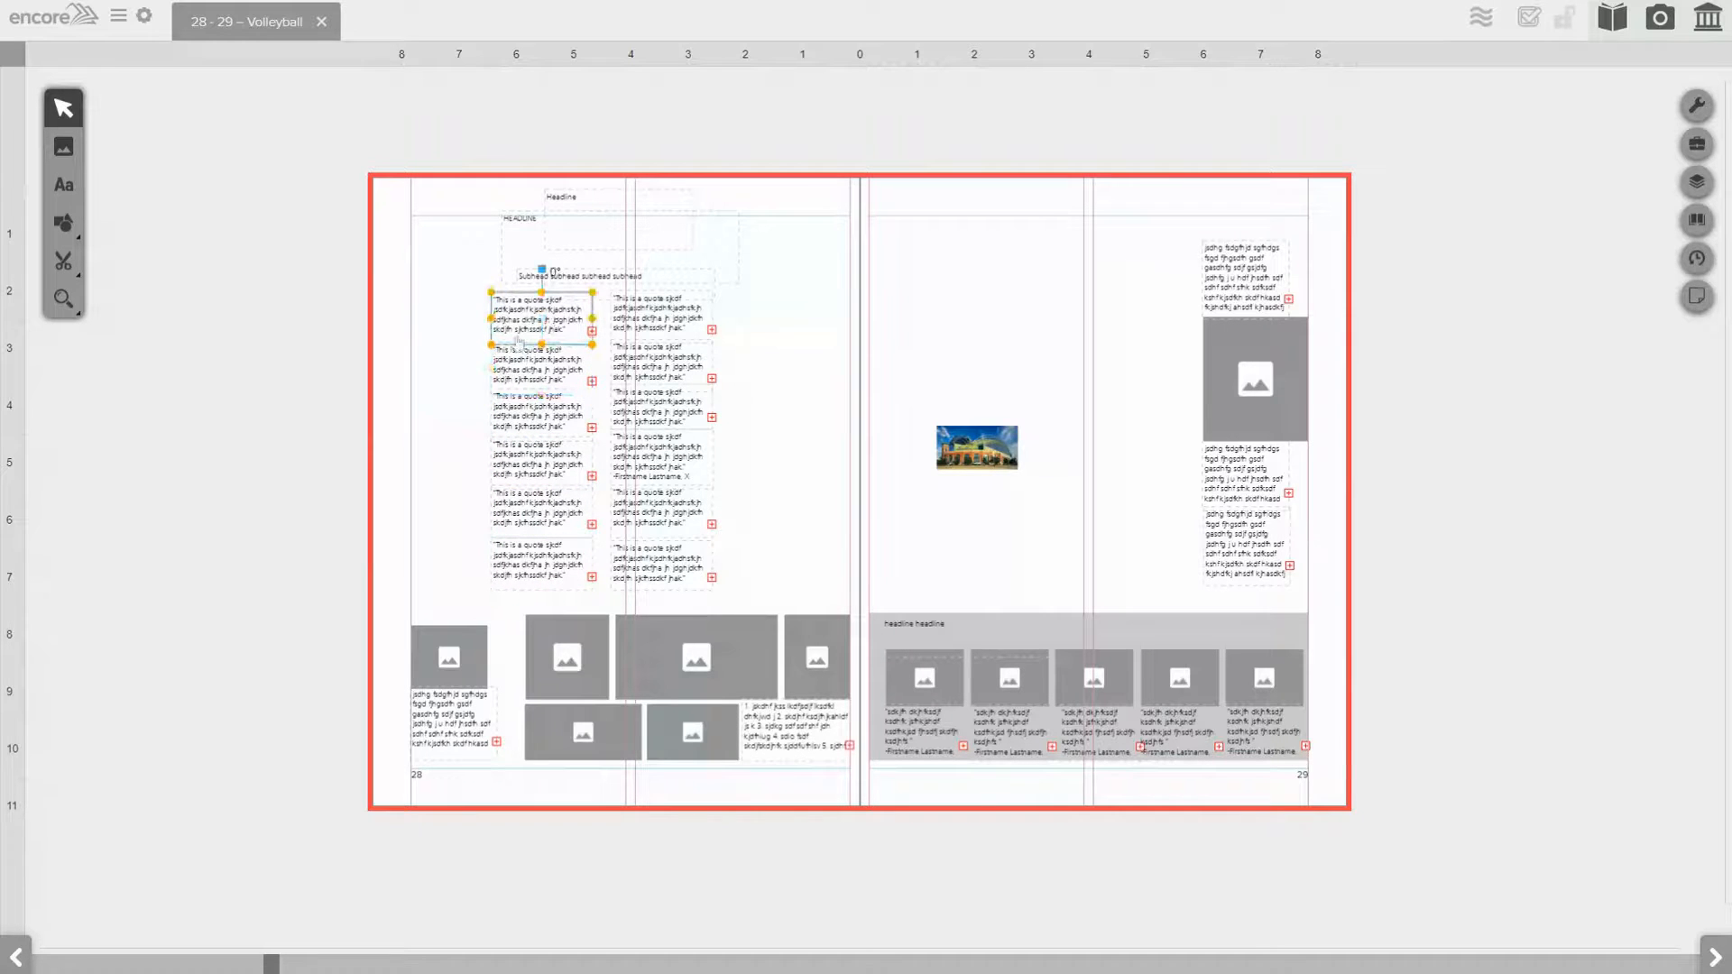
pyautogui.keyDown('shift'); pyautogui.click(521, 383); pyautogui.keyUp('shift')
pyautogui.keyDown('shift'); pyautogui.click(513, 439); pyautogui.keyUp('shift')
pyautogui.keyDown('shift'); pyautogui.click(511, 478); pyautogui.keyUp('shift')
pyautogui.keyDown('shift'); pyautogui.click(510, 519); pyautogui.keyUp('shift')
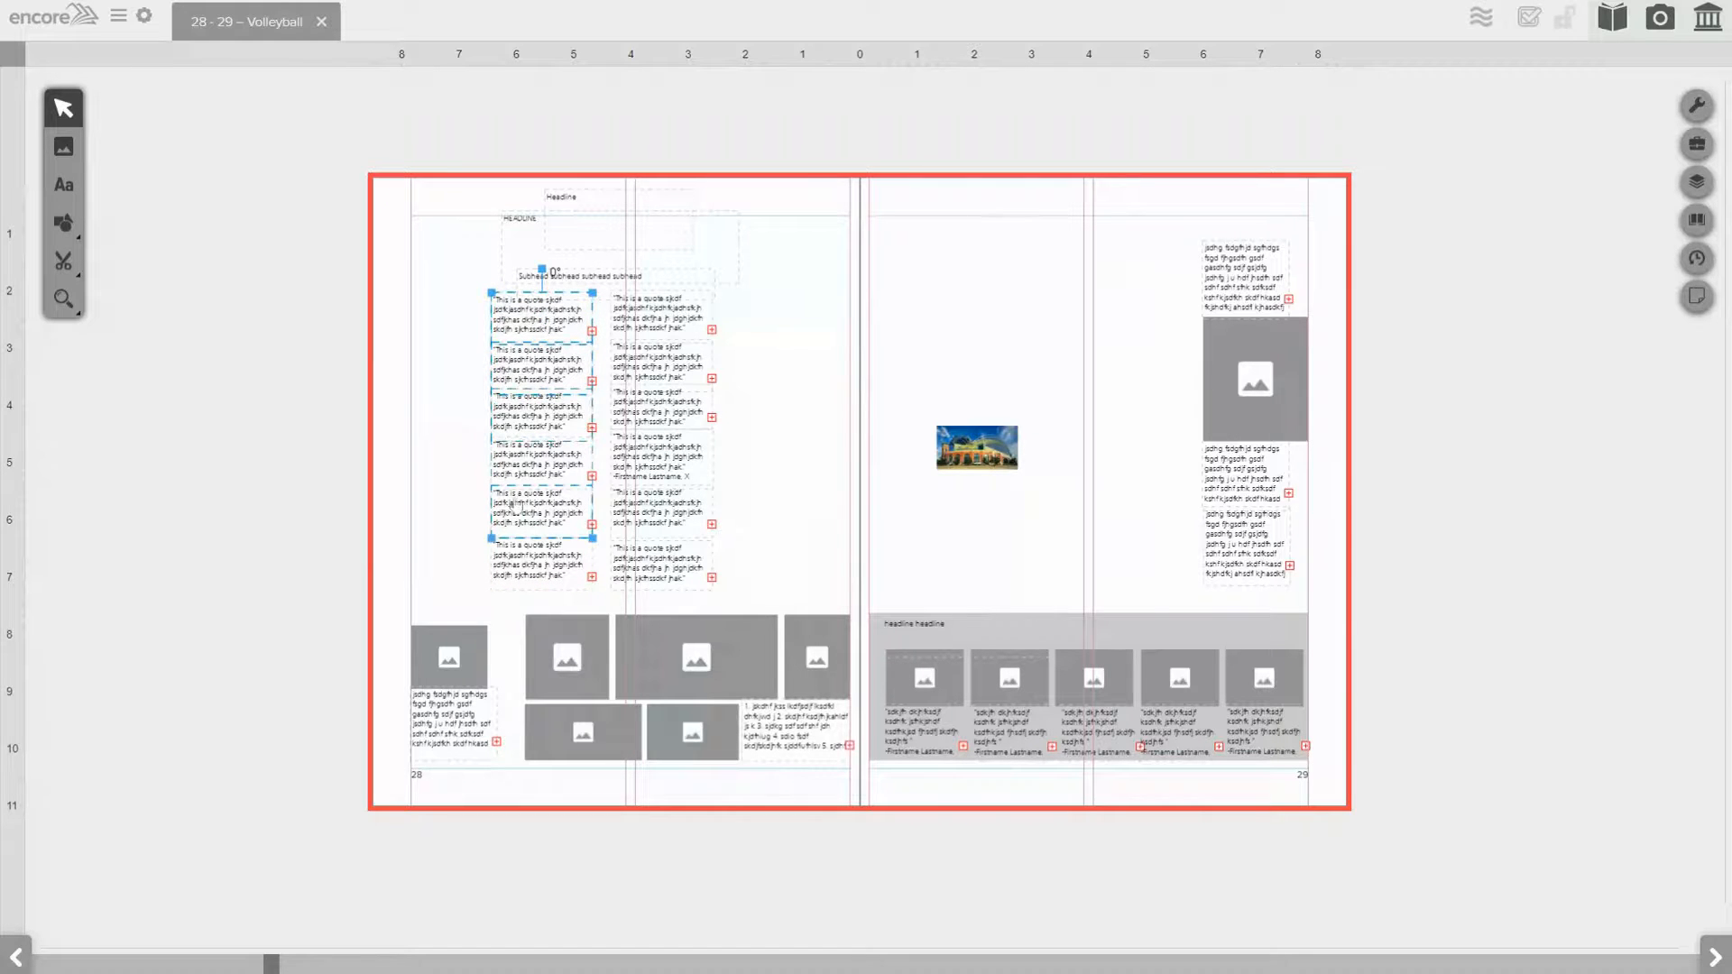
pyautogui.keyDown('shift'); pyautogui.click(507, 568); pyautogui.keyUp('shift')
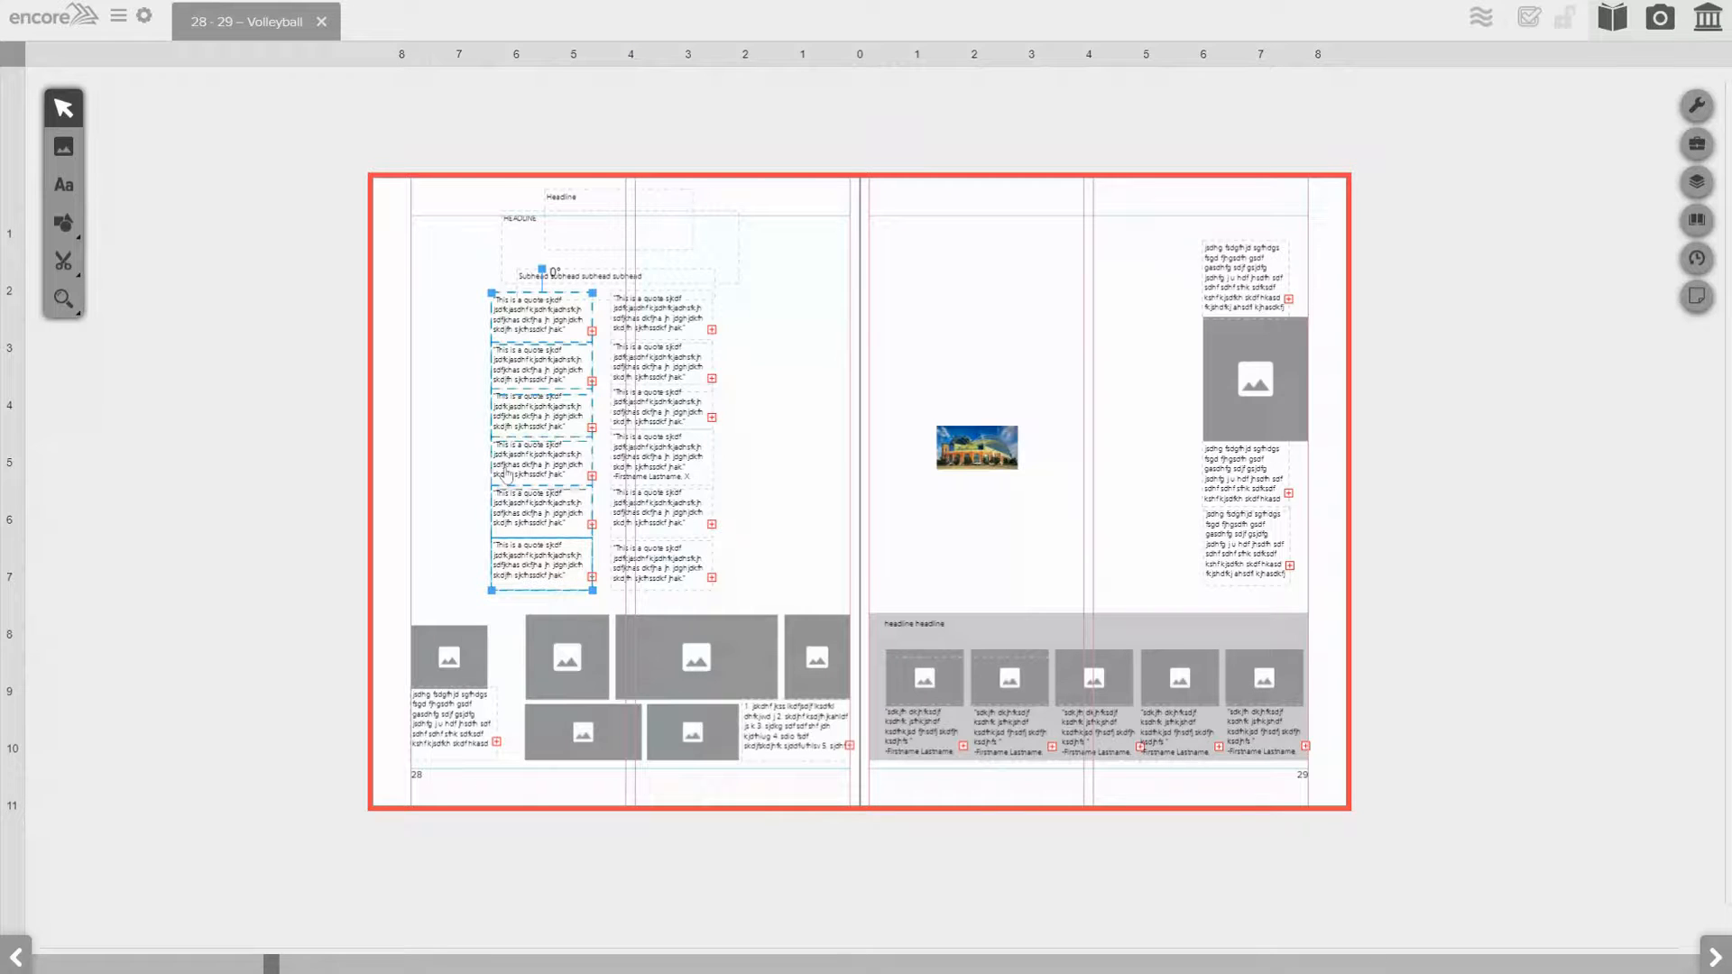
pyautogui.press('Left')
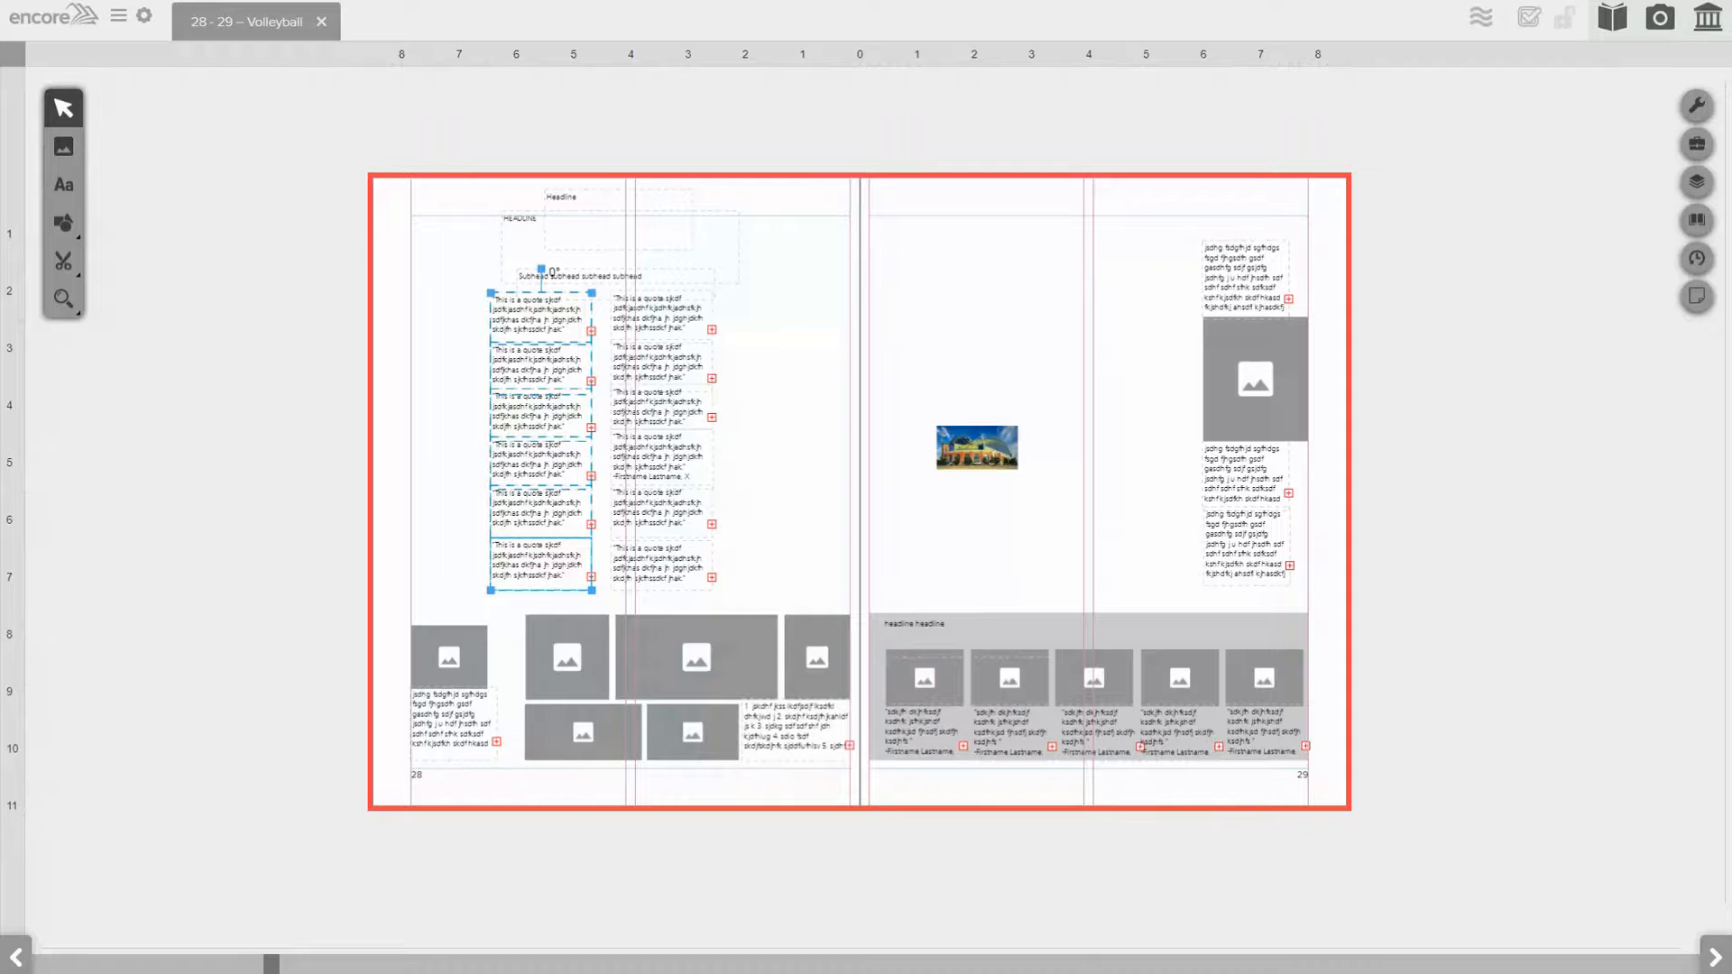
pyautogui.hotkey('shift', 'Left')
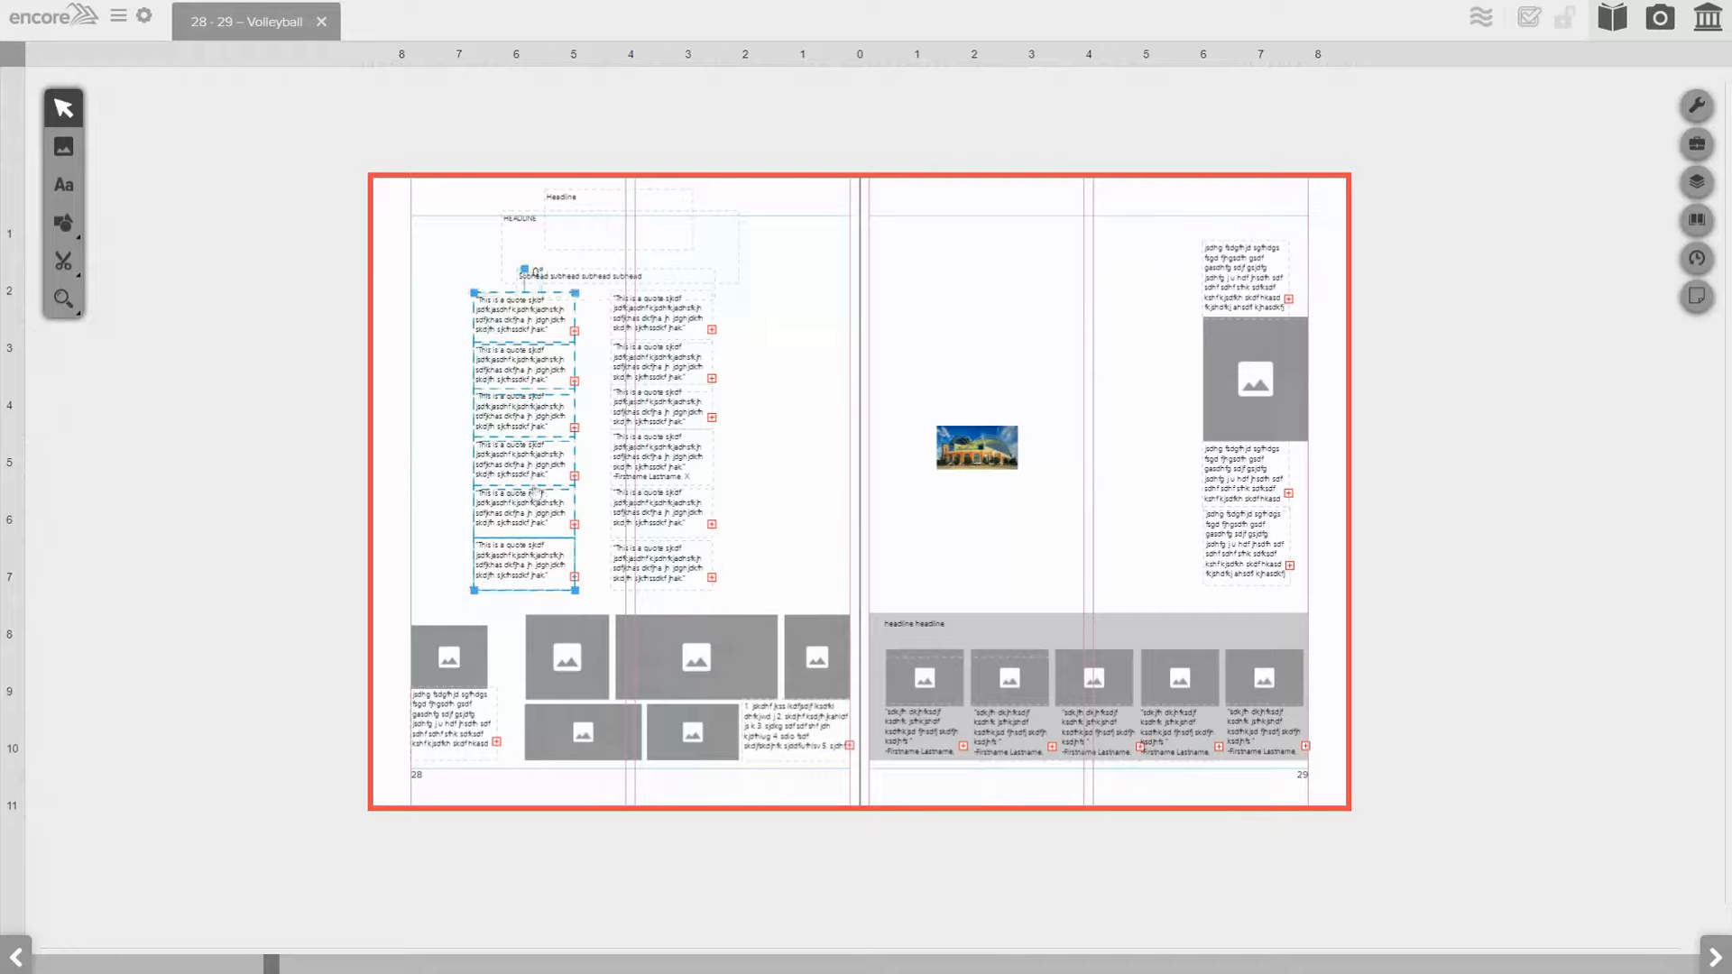
pyautogui.moveTo(534, 493); pyautogui.dragTo(473, 486)
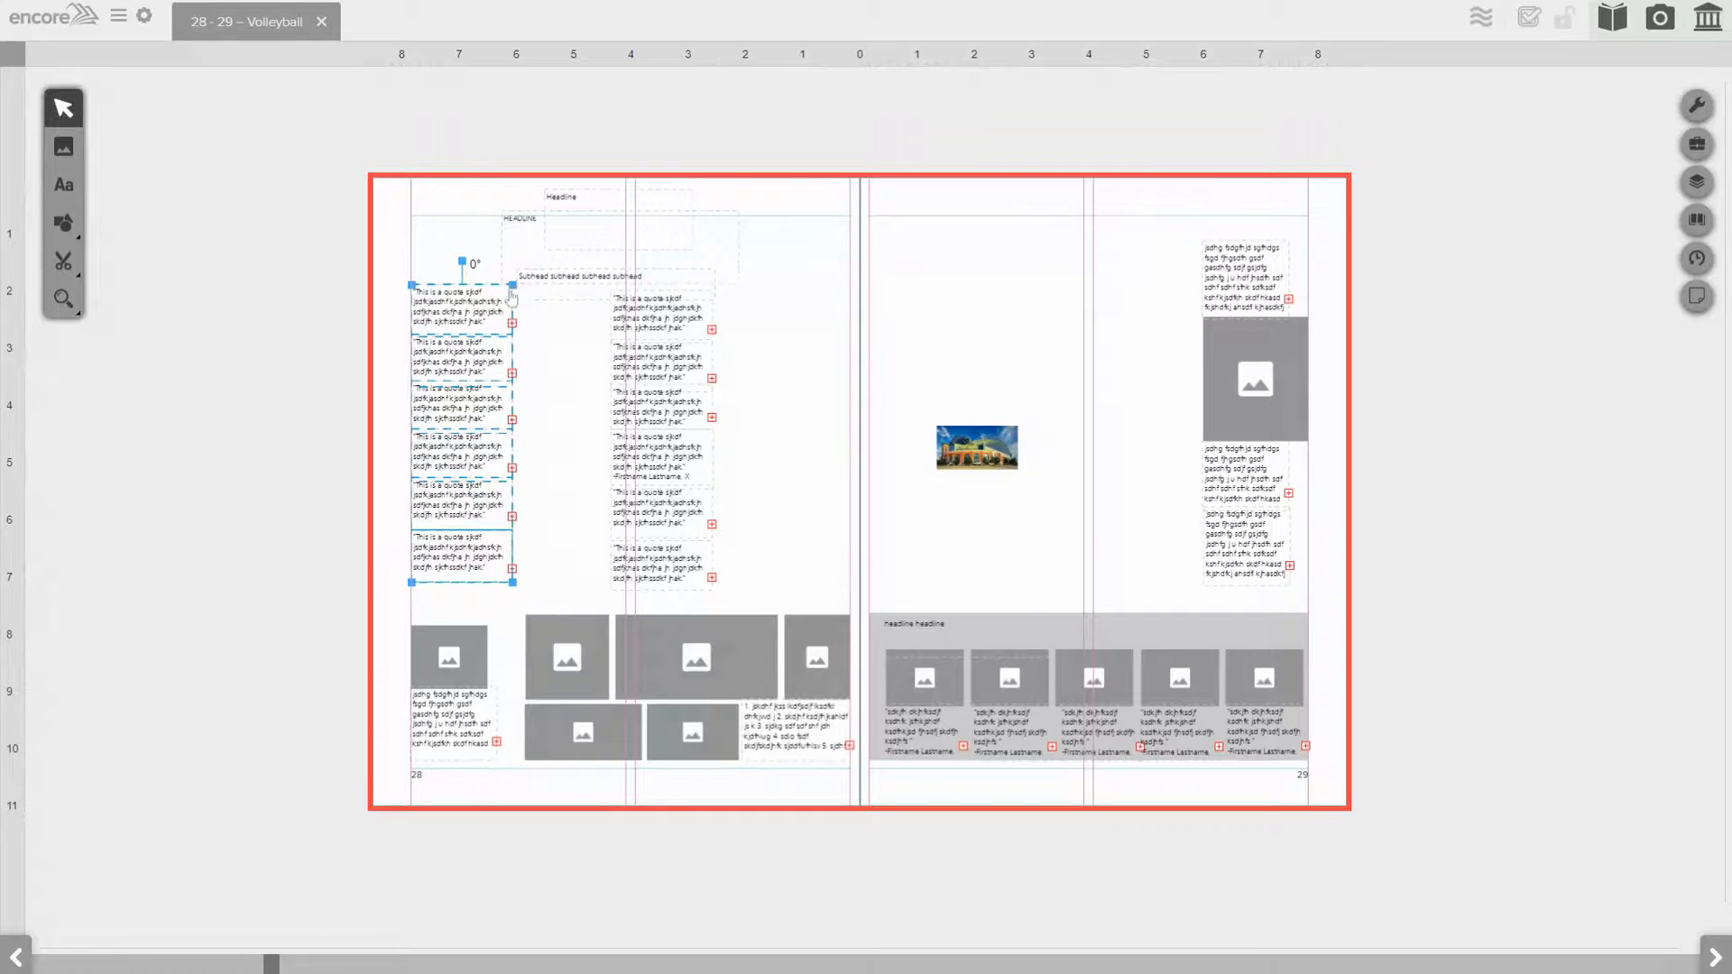
pyautogui.moveTo(513, 297); pyautogui.dragTo(571, 300)
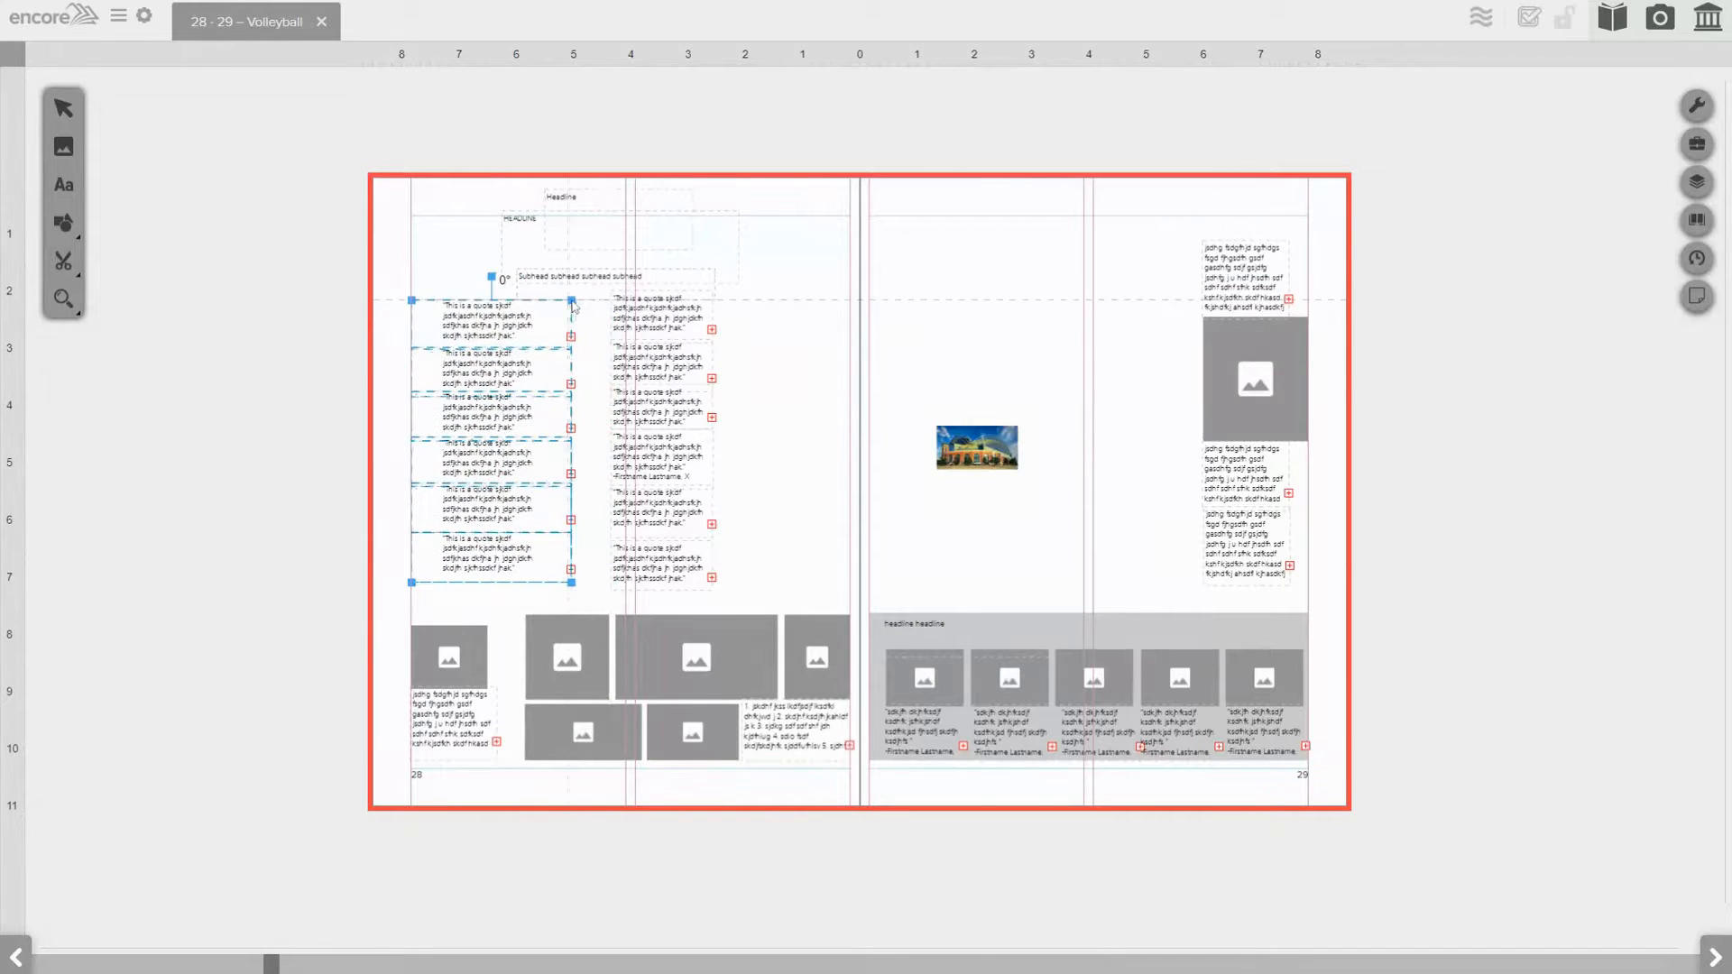
pyautogui.click(770, 371)
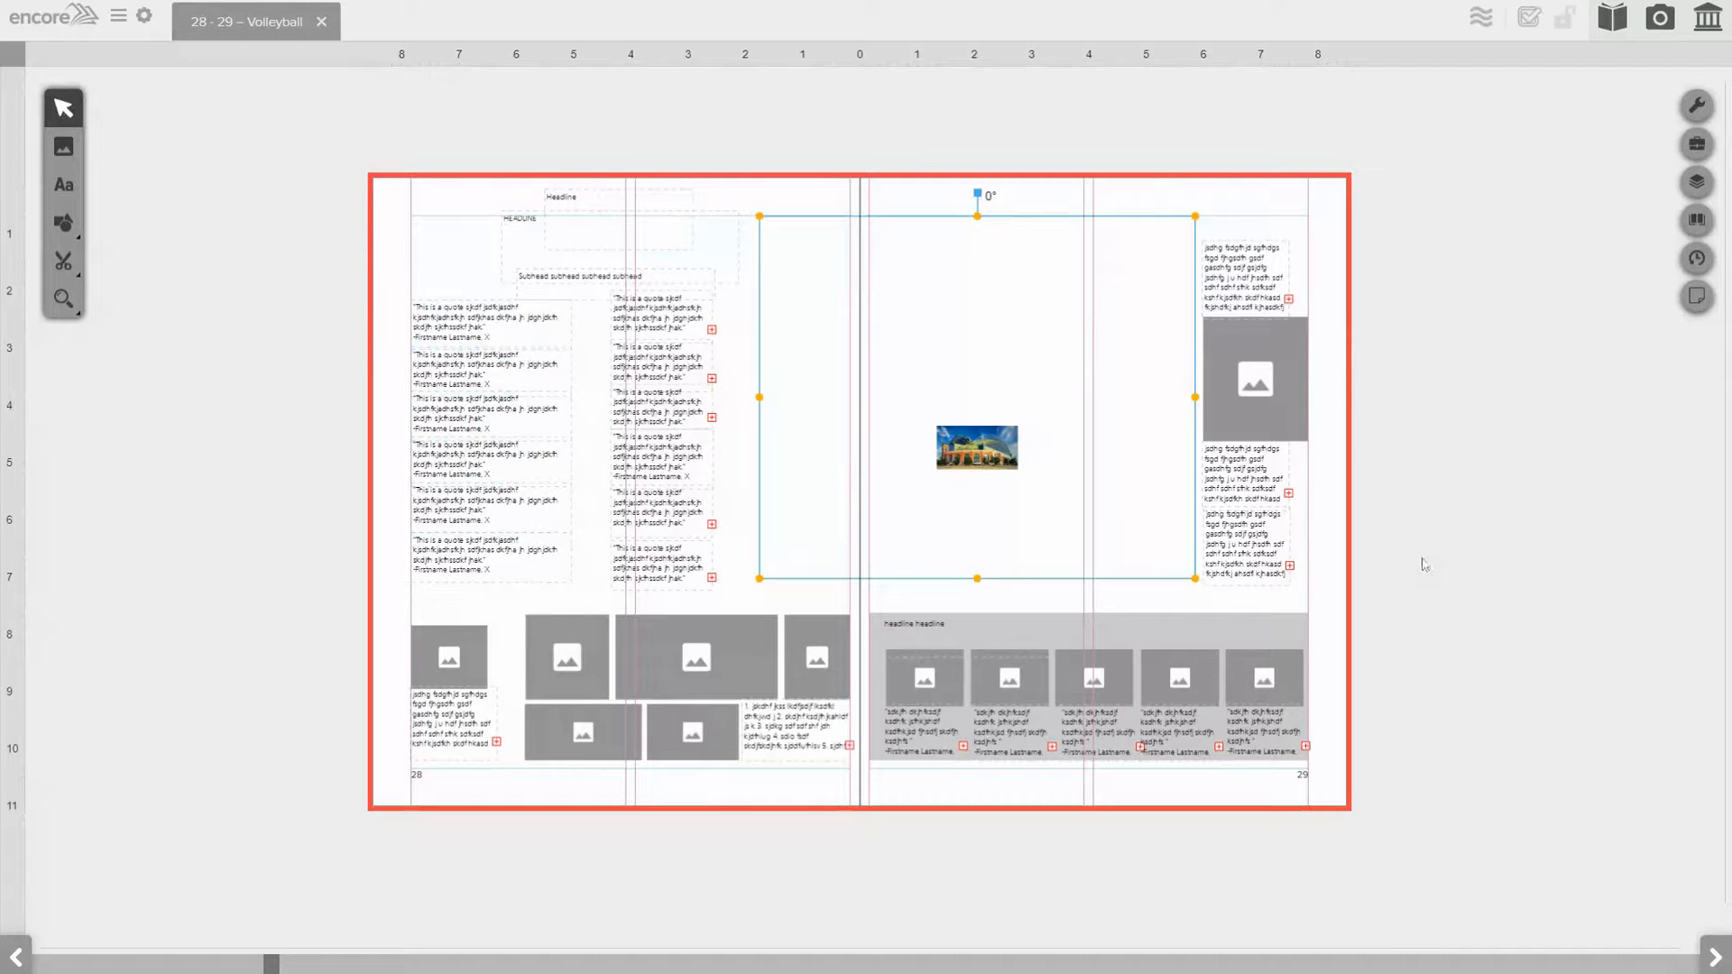
# - Move the third quote box of the outer column off the page, beyond page 28's outer edge
pyautogui.click(451, 420)
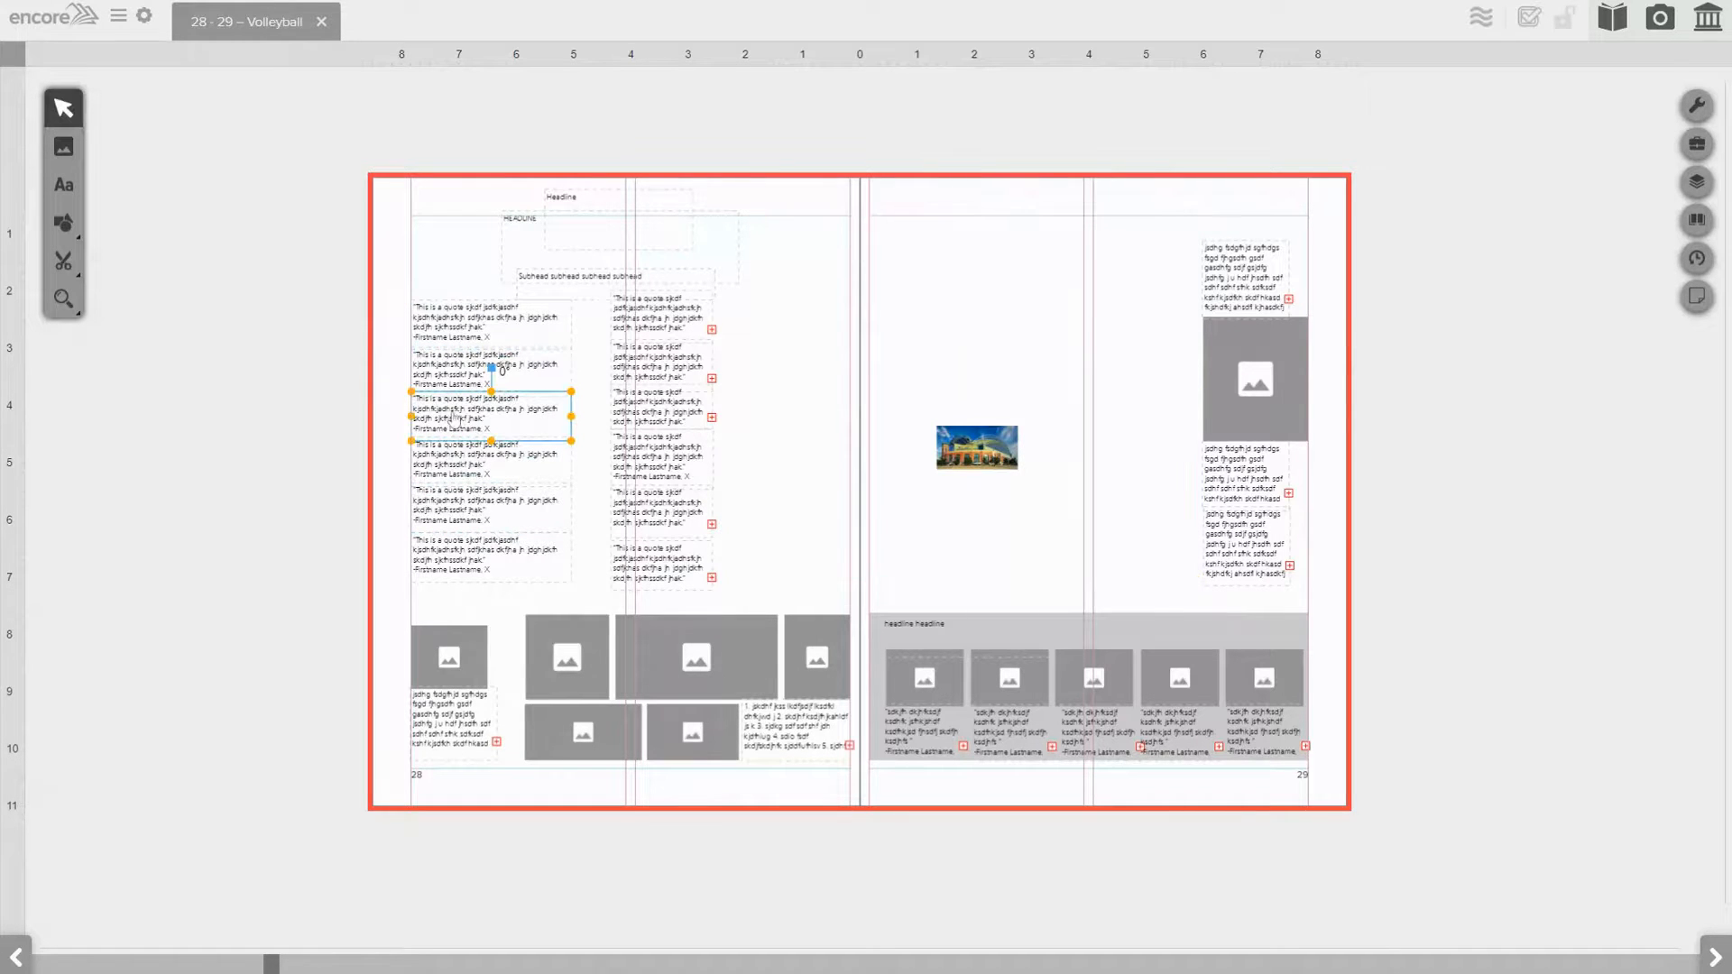
pyautogui.moveTo(457, 417); pyautogui.dragTo(254, 414)
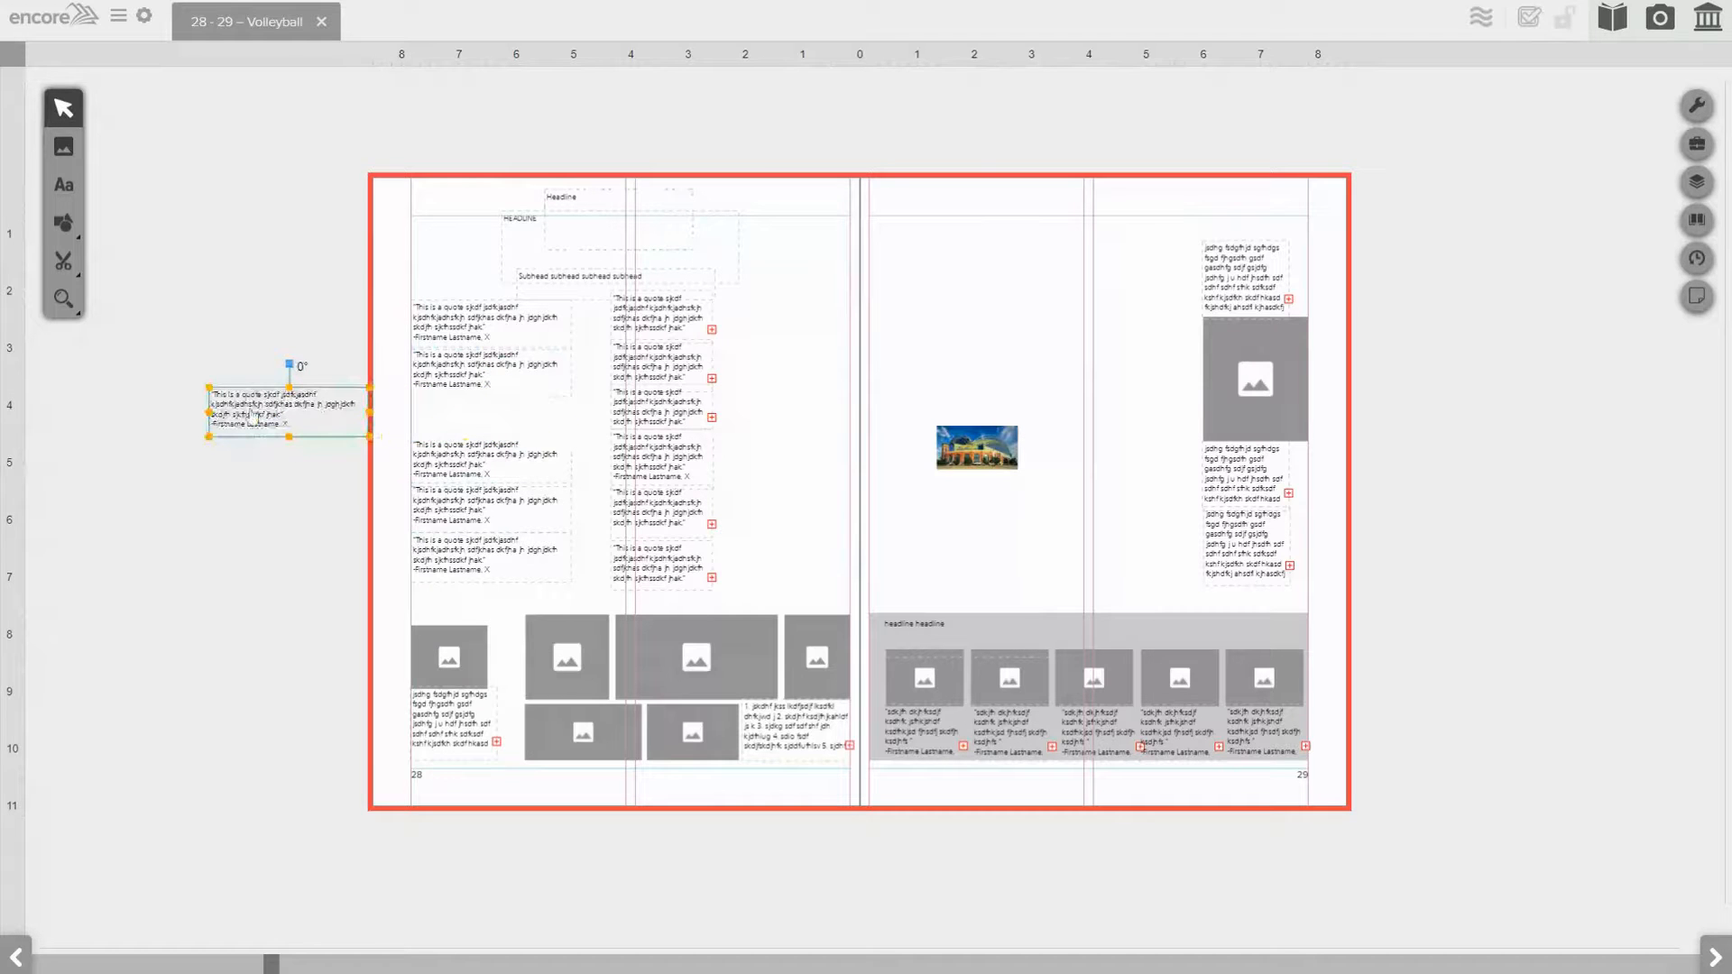
pyautogui.keyDown('shift'); pyautogui.click(420, 375); pyautogui.keyUp('shift')
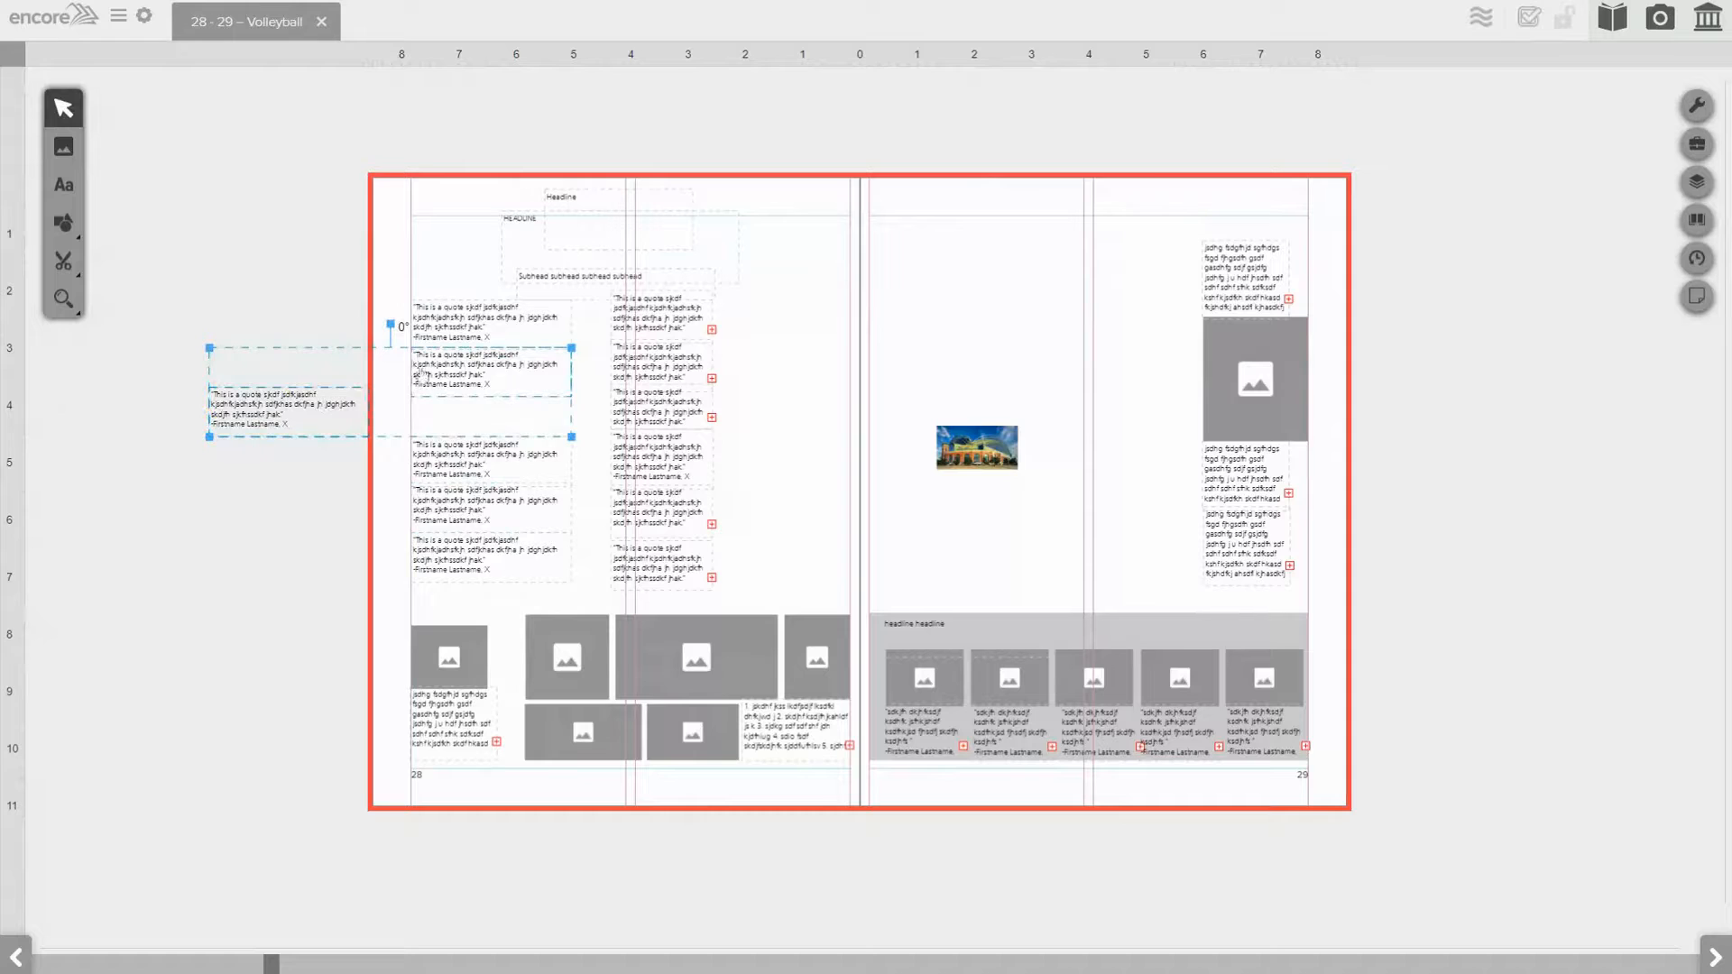
pyautogui.rightClick(423, 375)
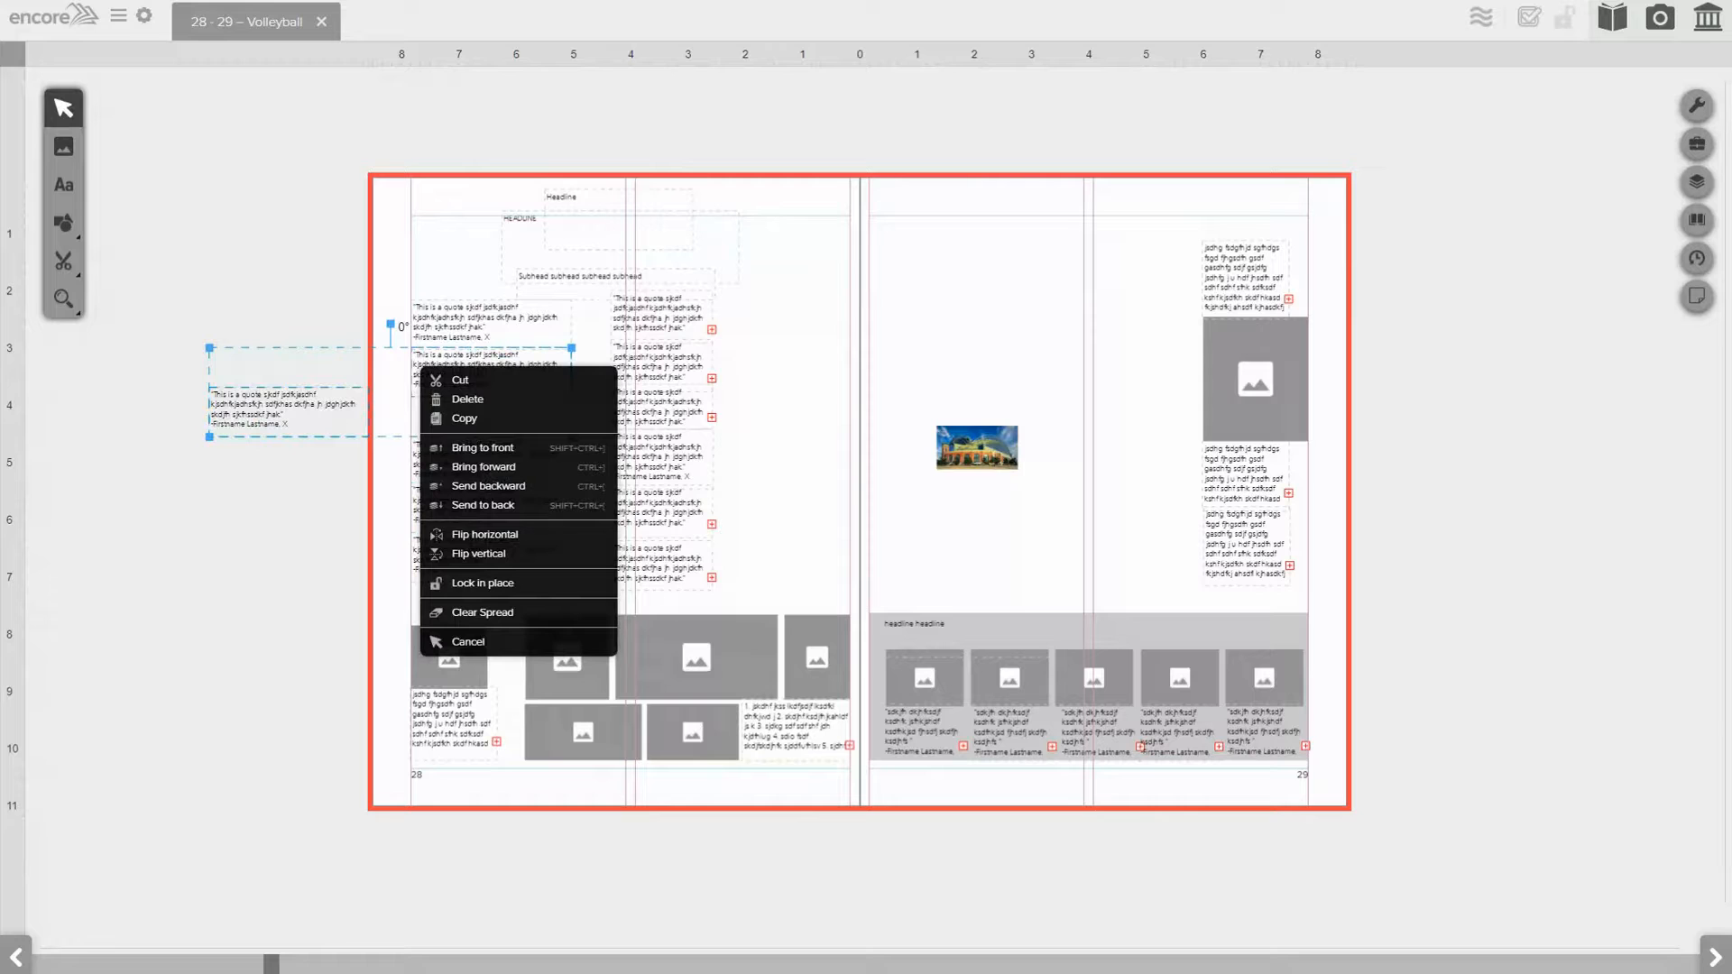
pyautogui.click(1673, 406)
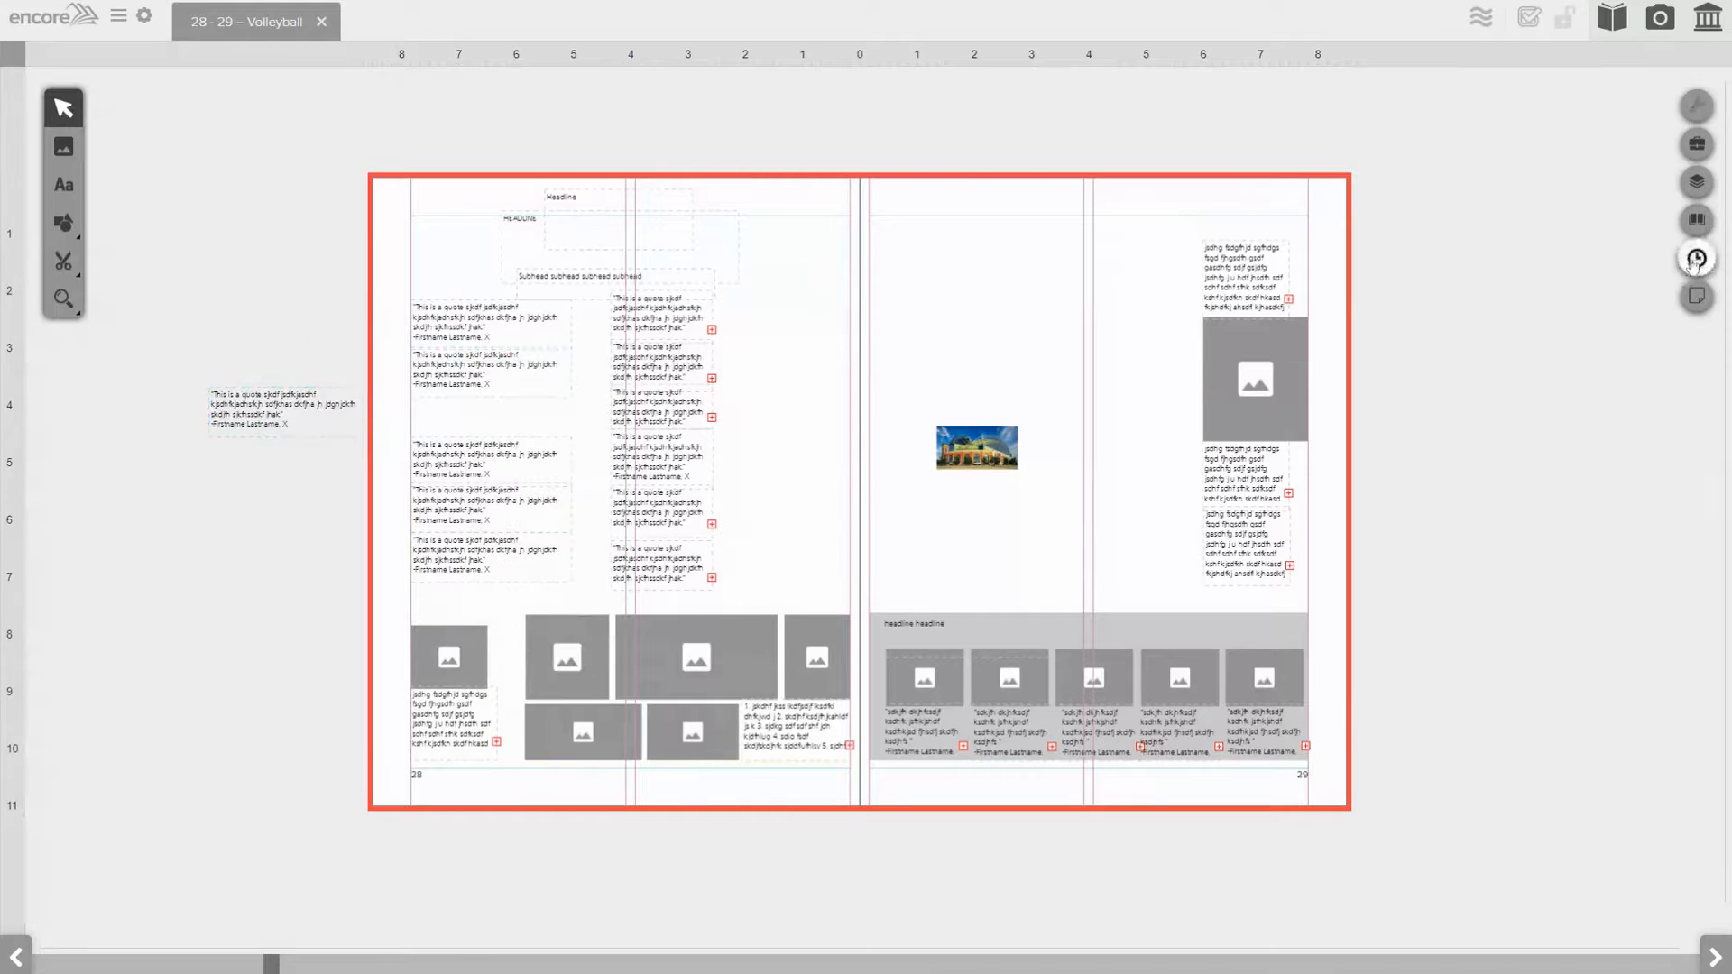
# - Left-align the second quote box with the third, and move both back against page 28's outer margin
pyautogui.click(318, 406)
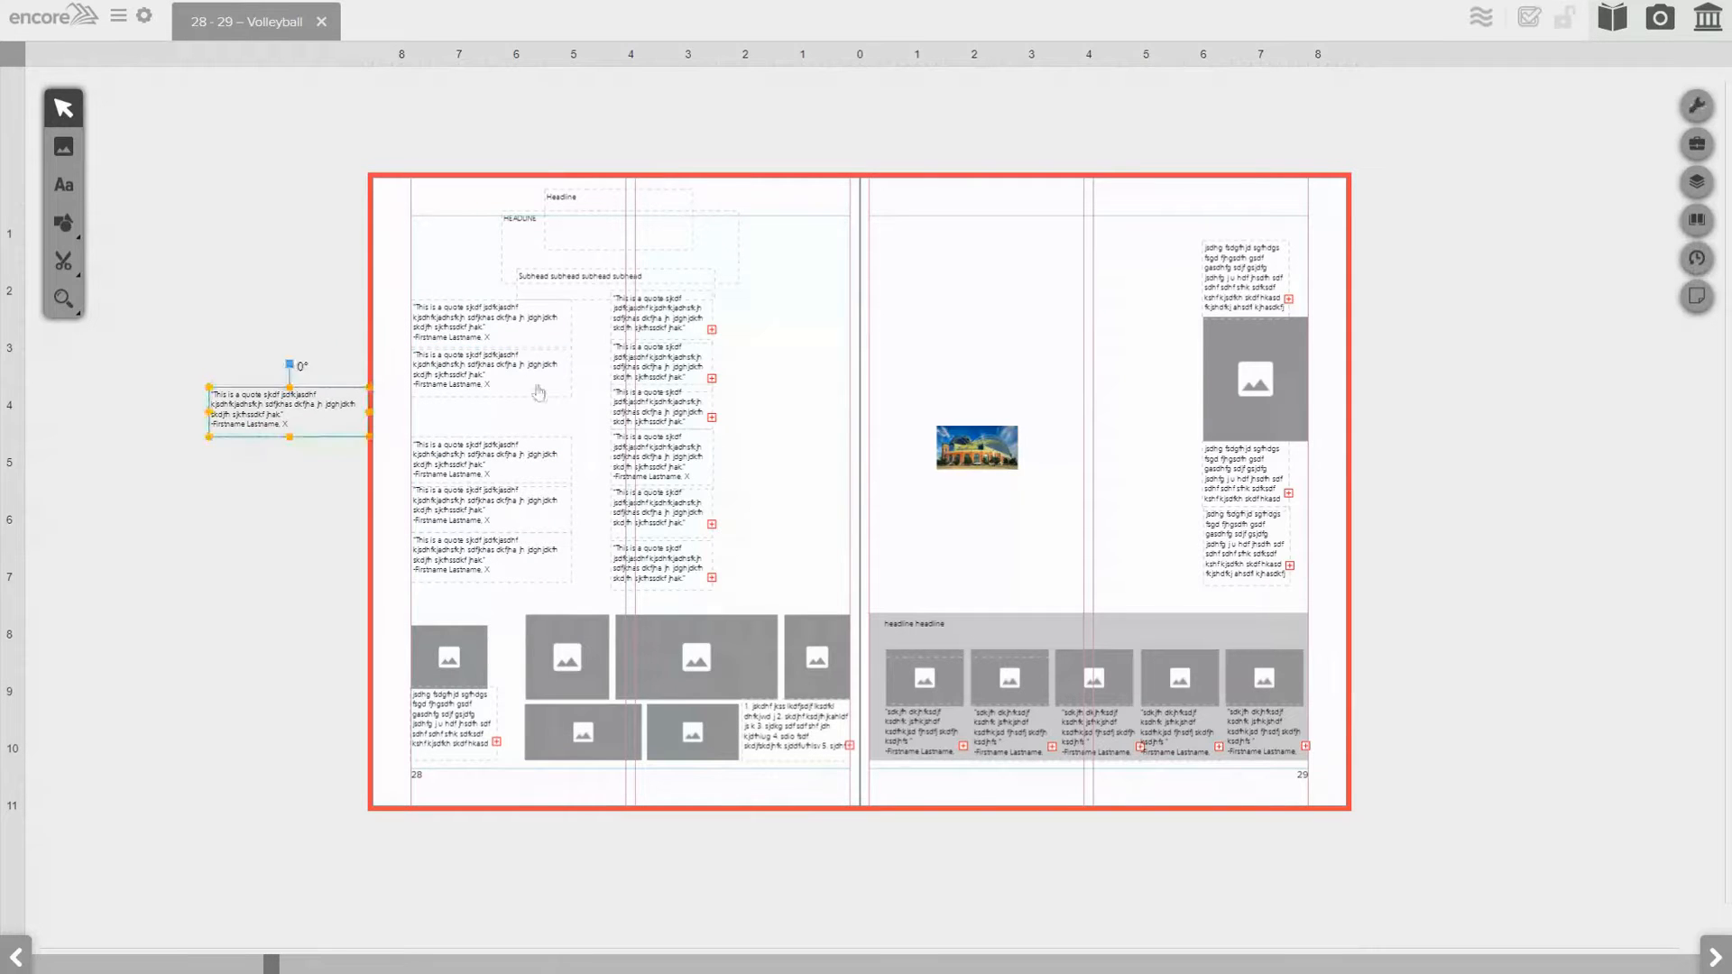
pyautogui.click(1698, 183)
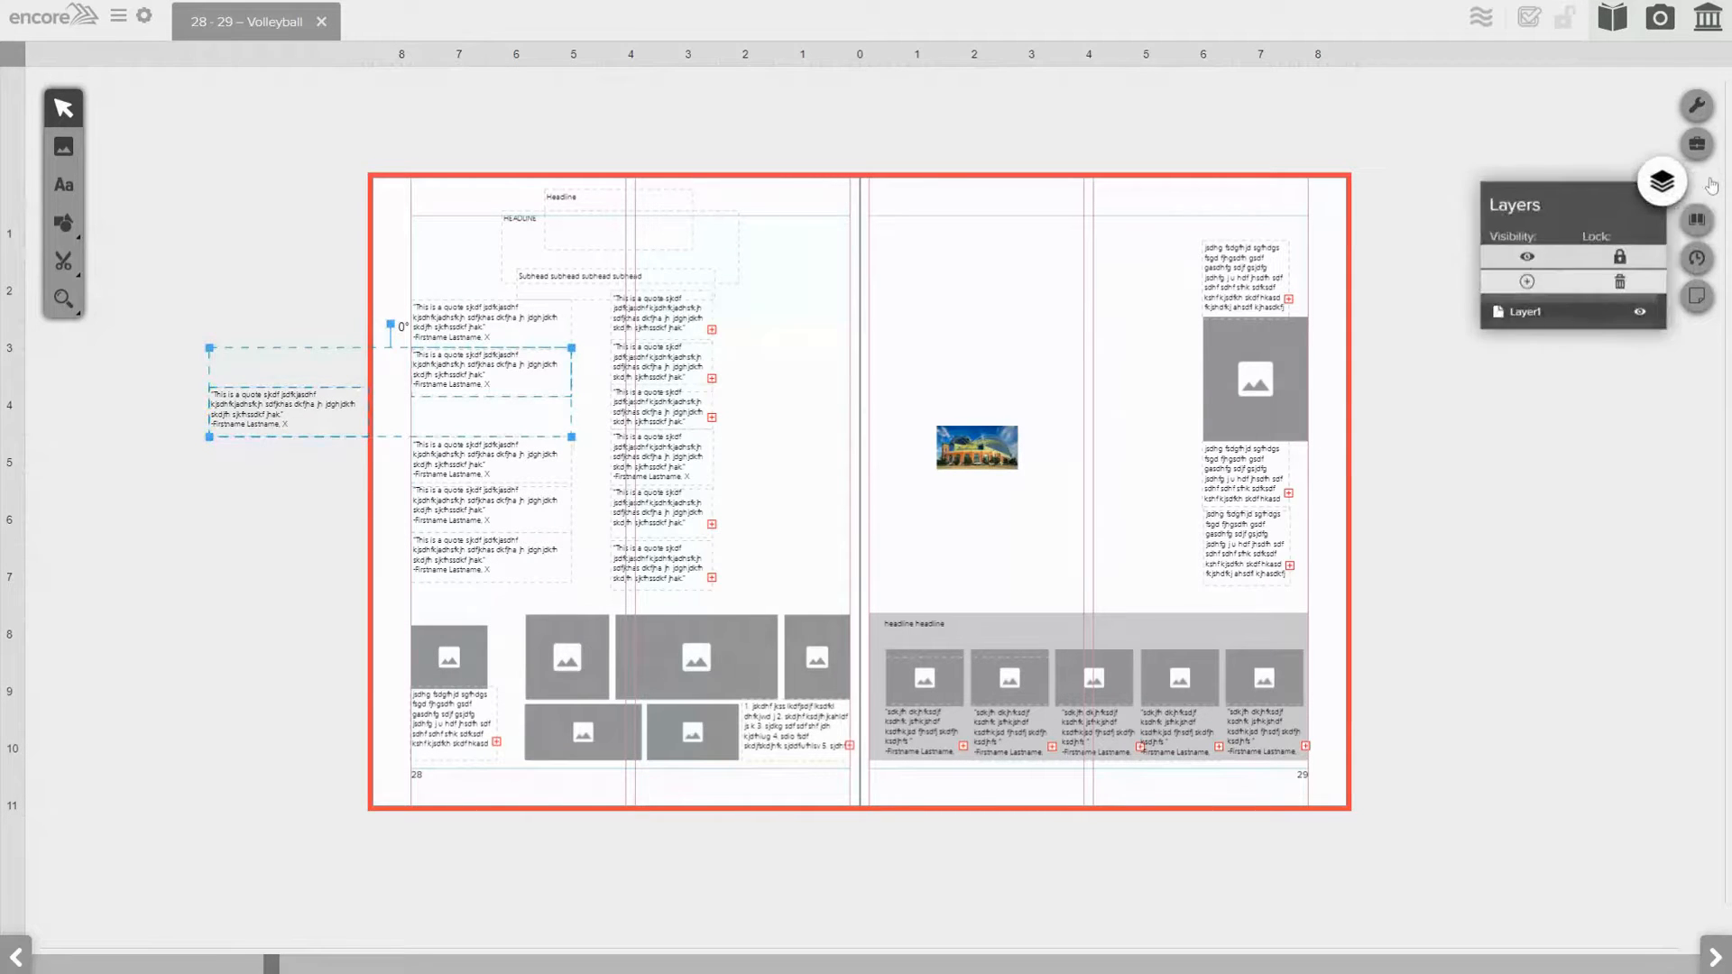
pyautogui.click(1704, 224)
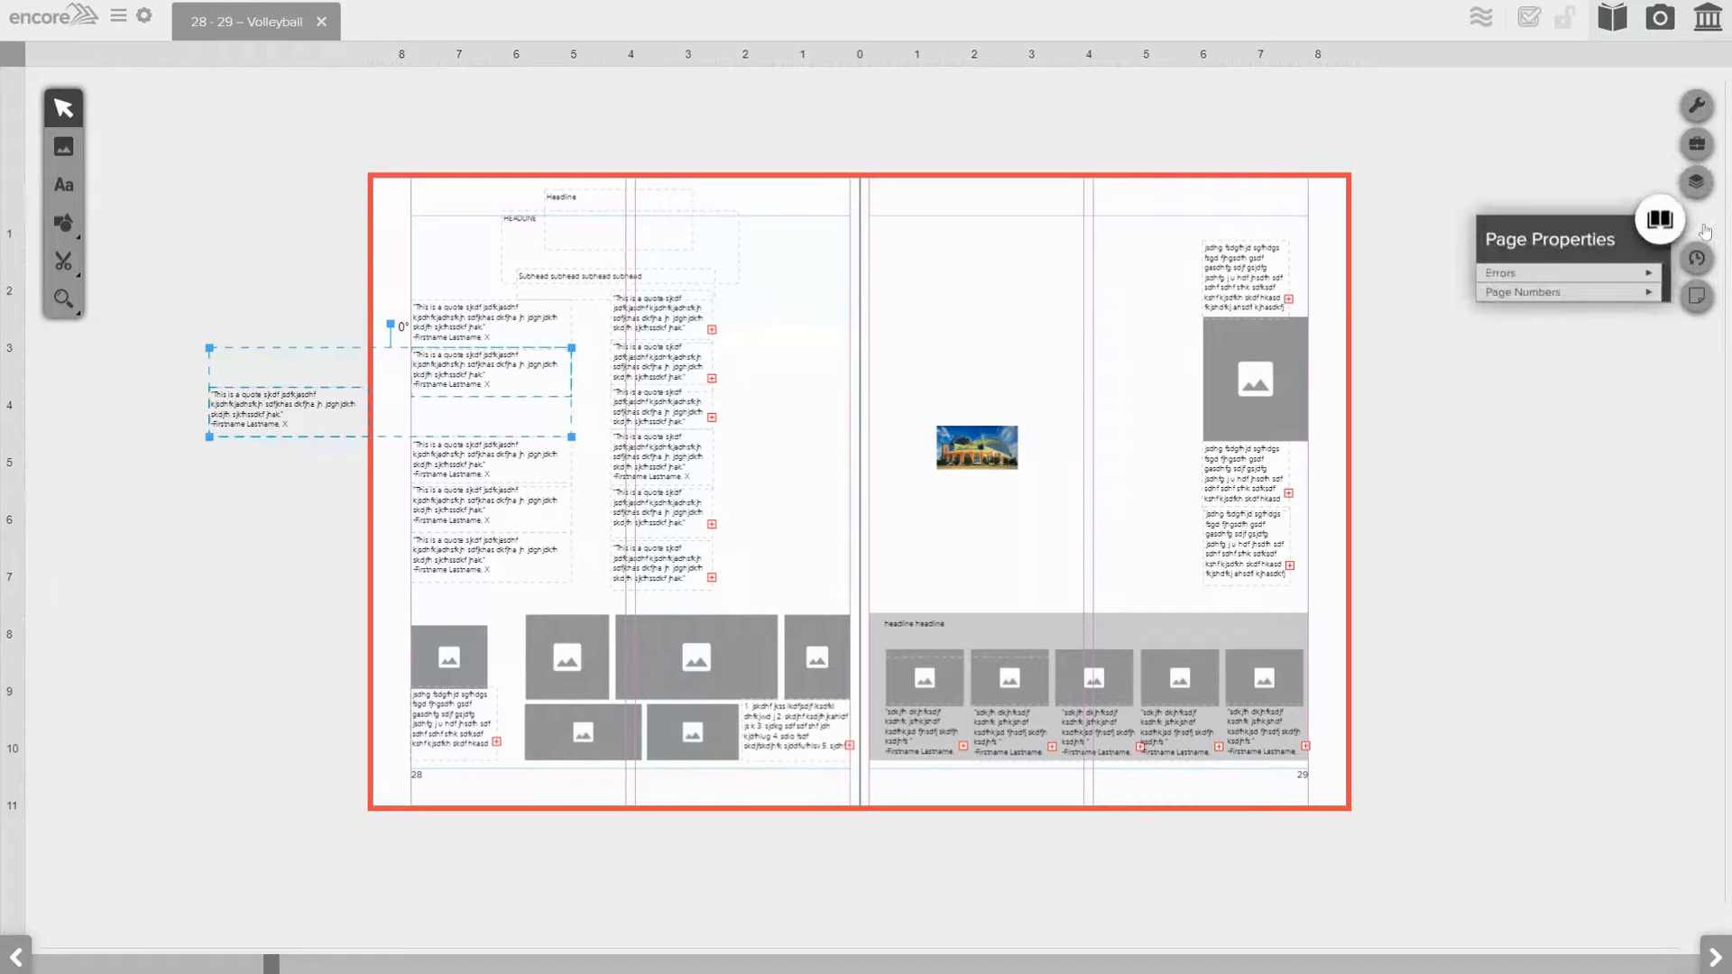
pyautogui.click(1709, 147)
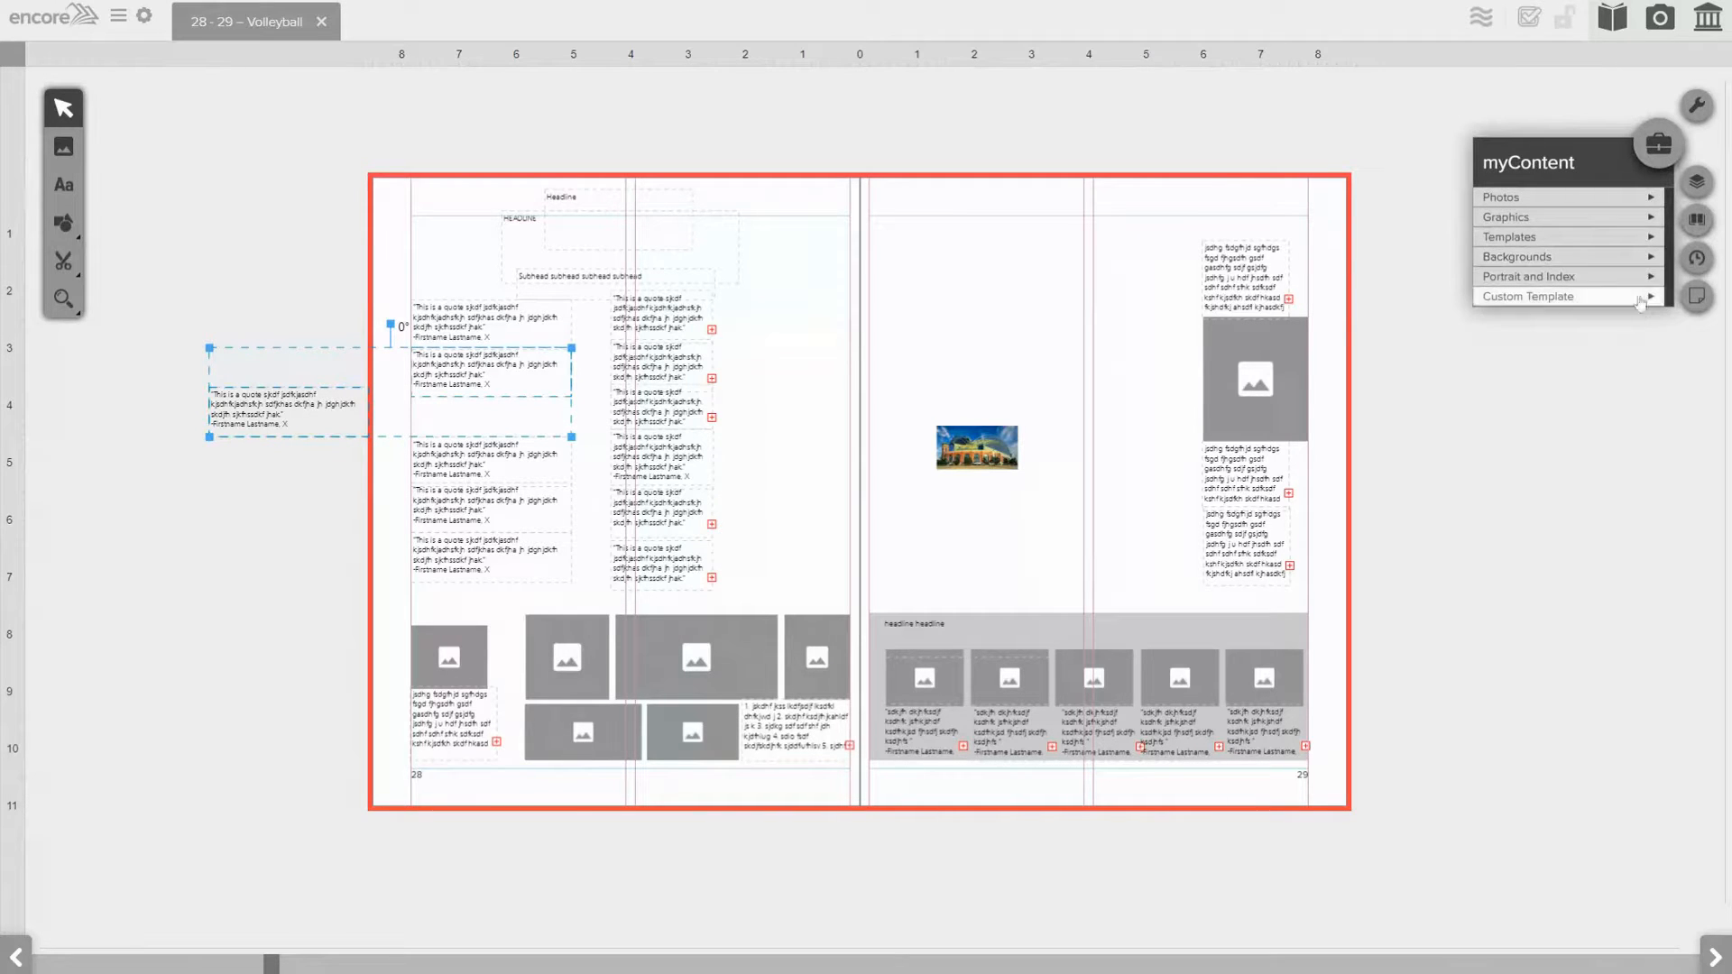
pyautogui.click(1697, 105)
pyautogui.click(1646, 161)
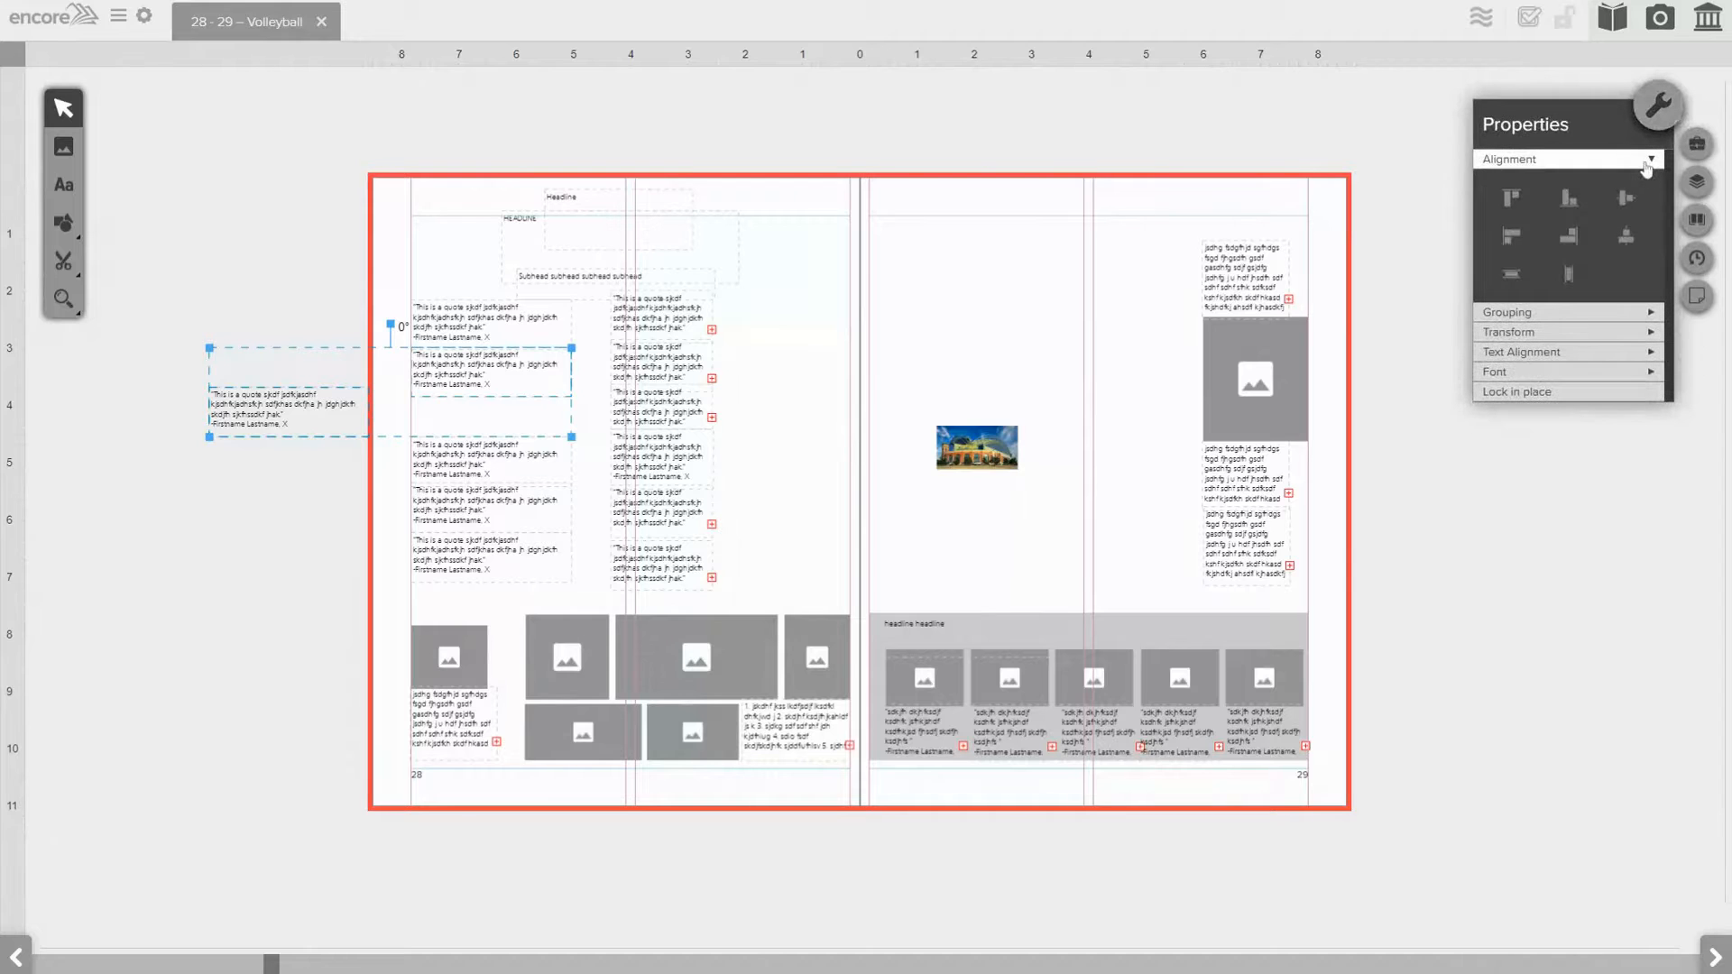
pyautogui.click(1503, 240)
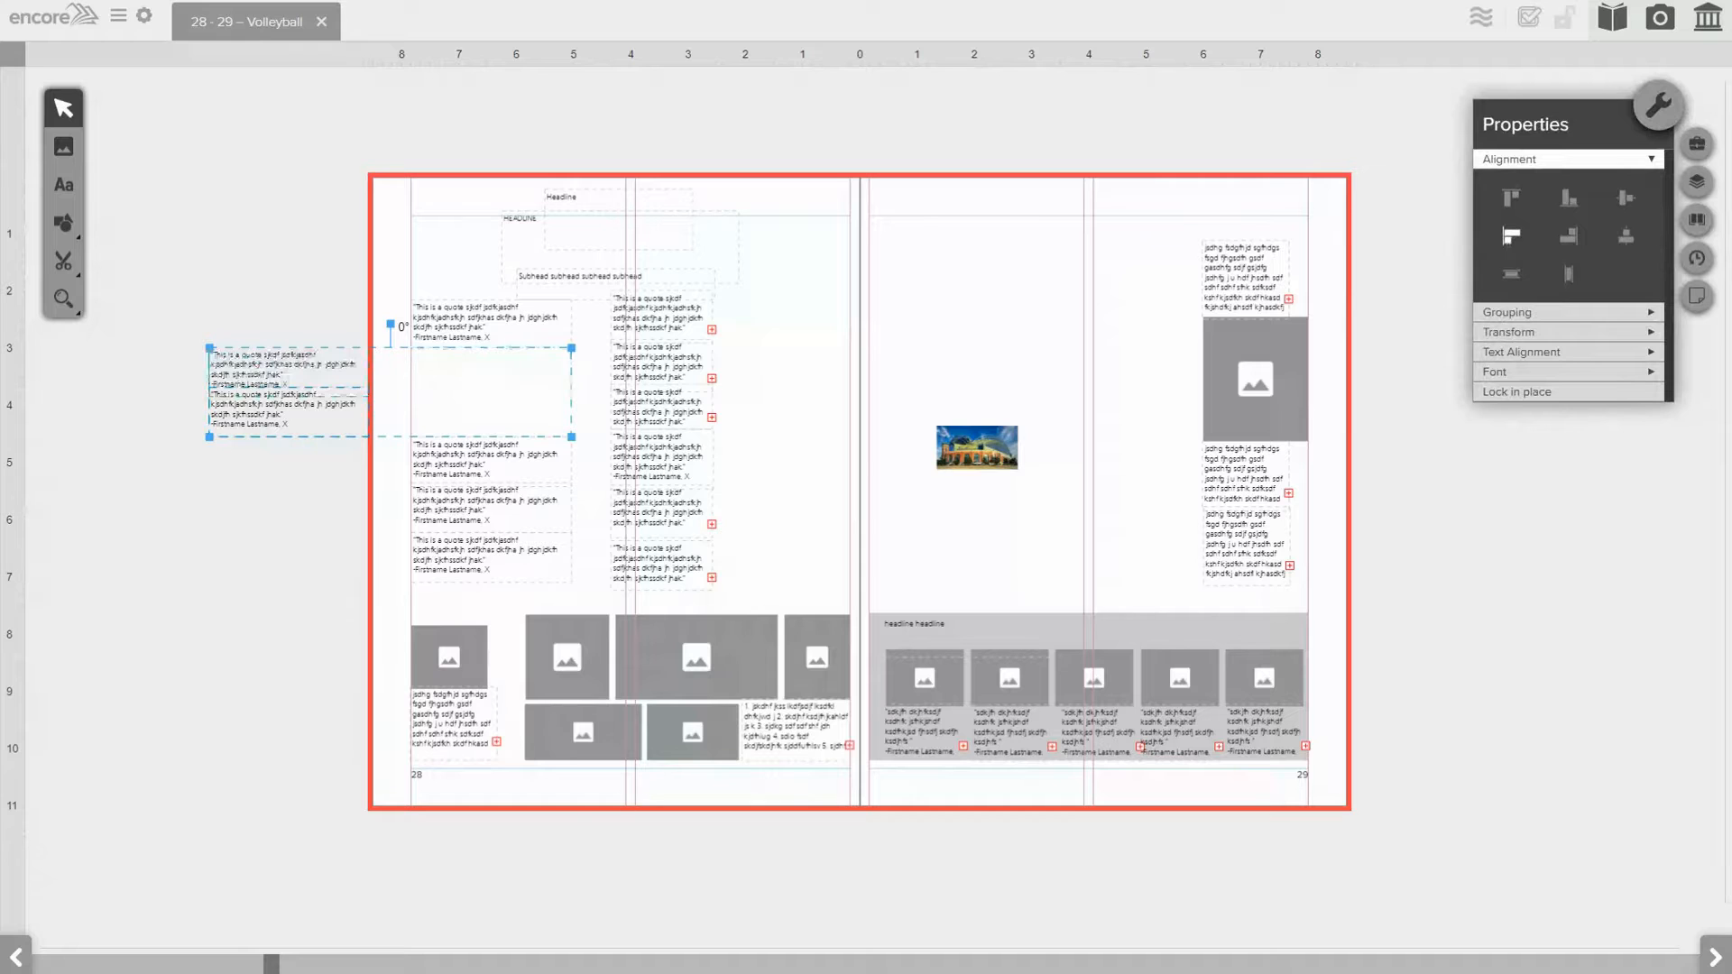
pyautogui.moveTo(345, 411); pyautogui.dragTo(526, 415)
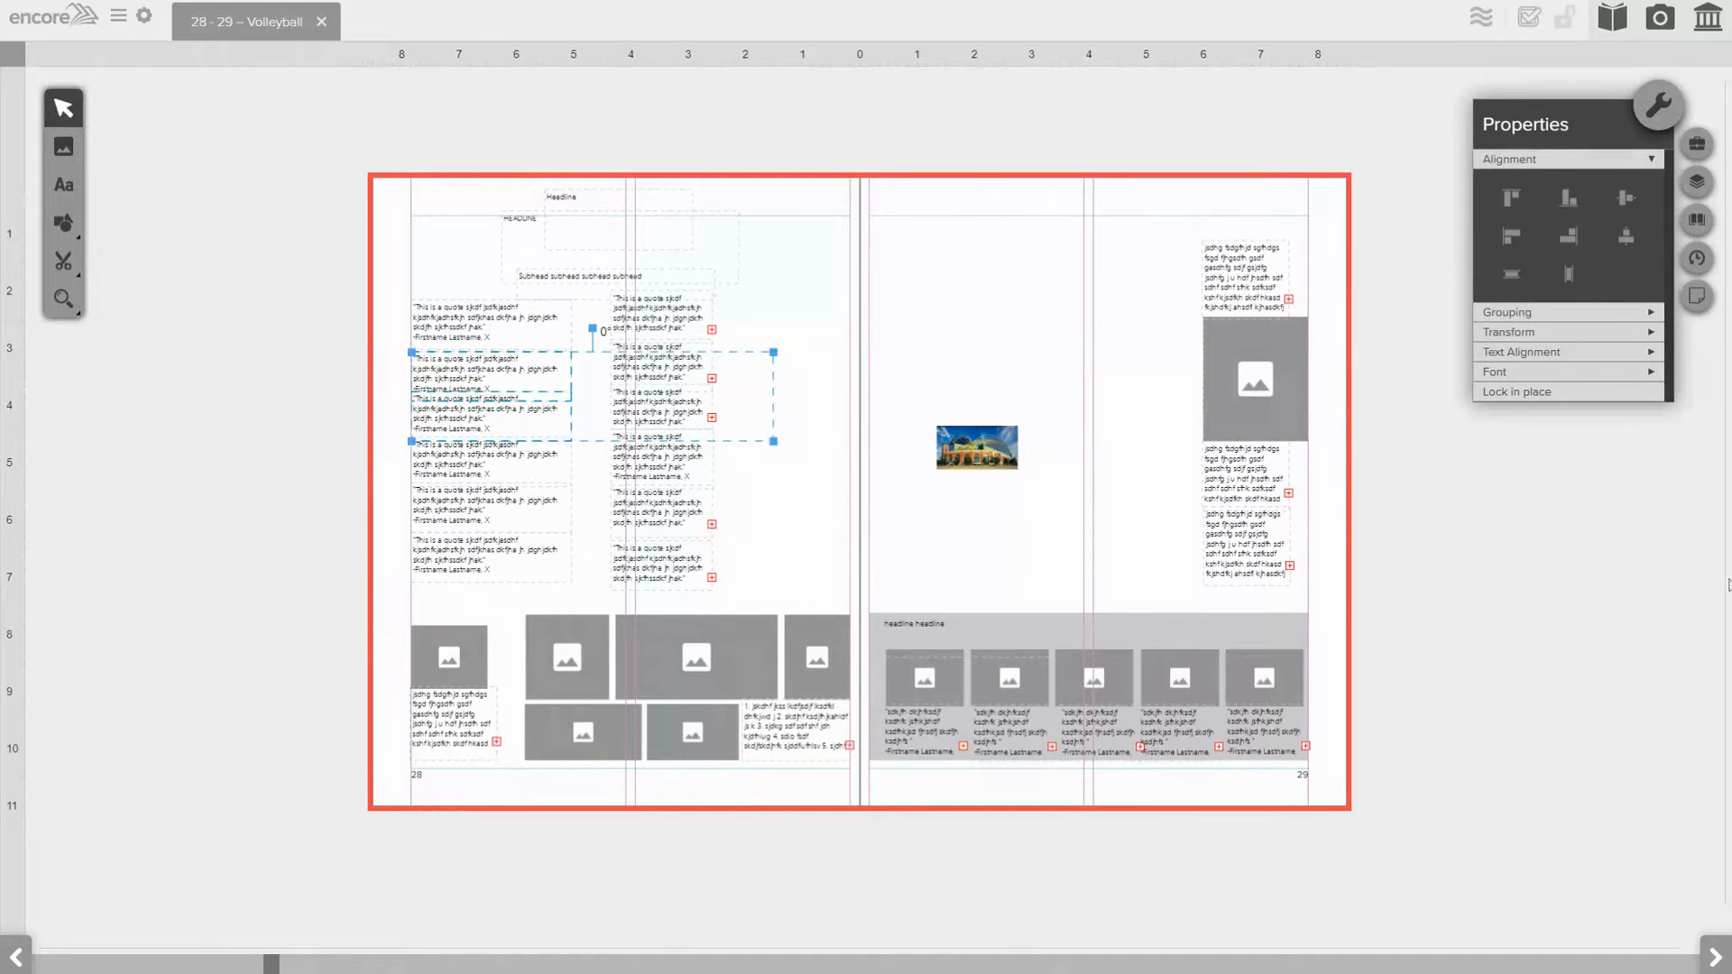
pyautogui.click(1501, 540)
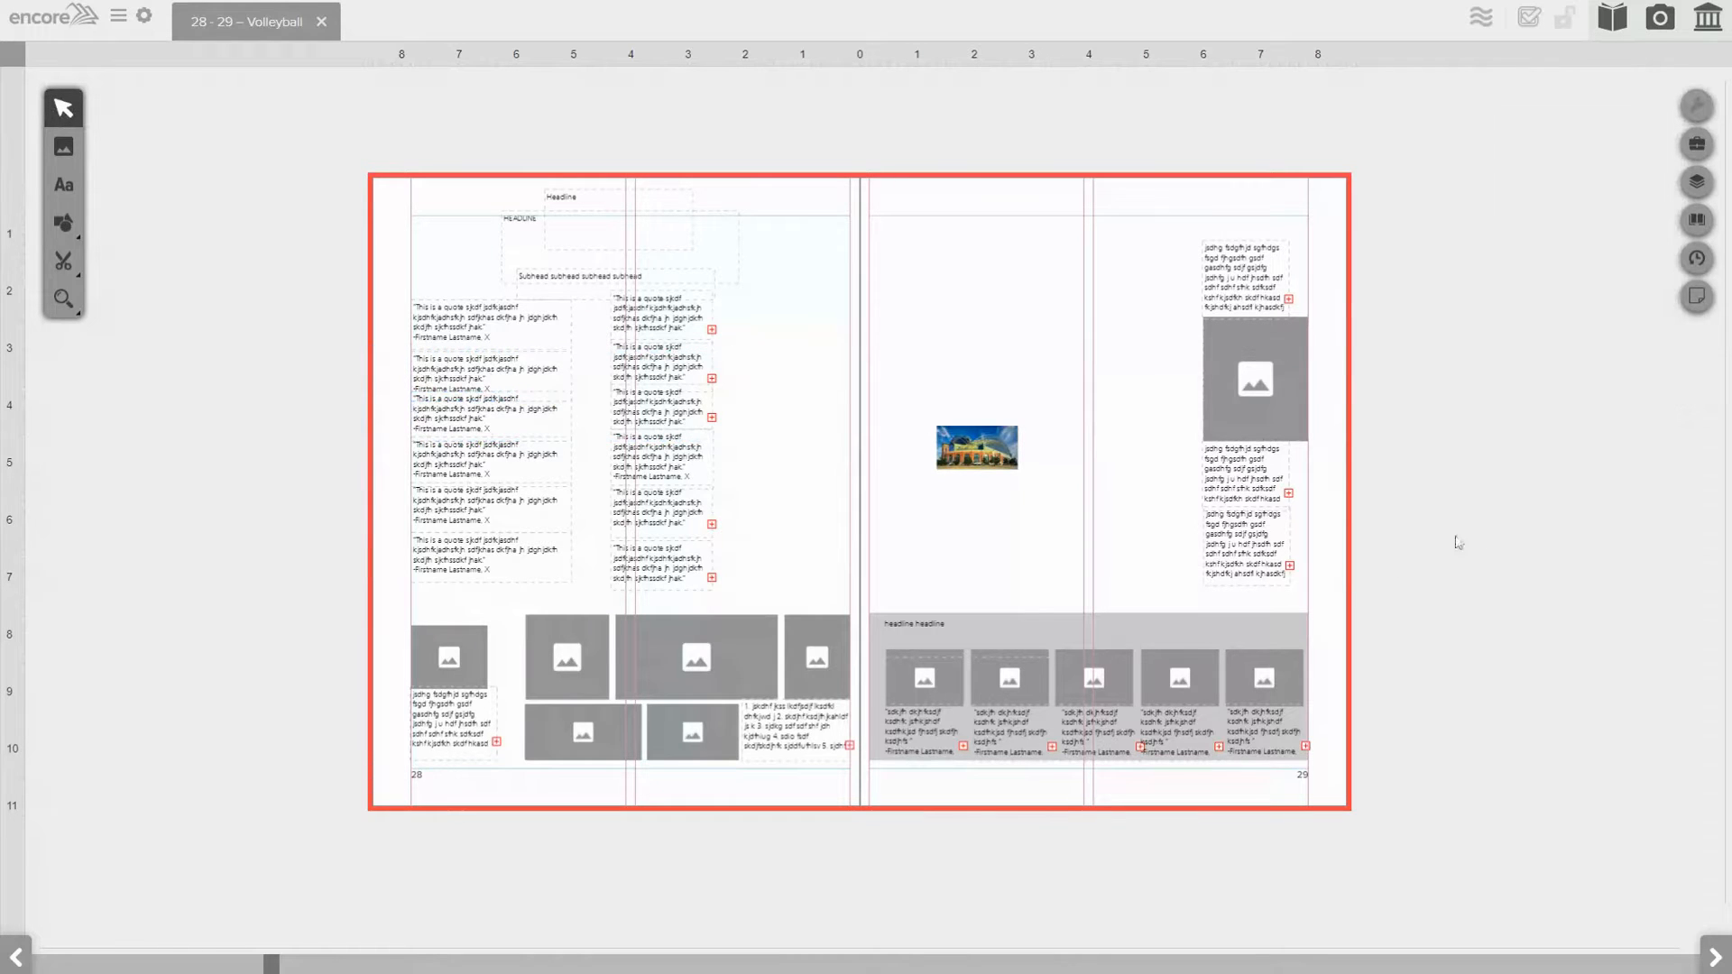
# - Group the top four quote boxes of page 28's outer column and move the group slightly up and toward the page edge
pyautogui.click(471, 323)
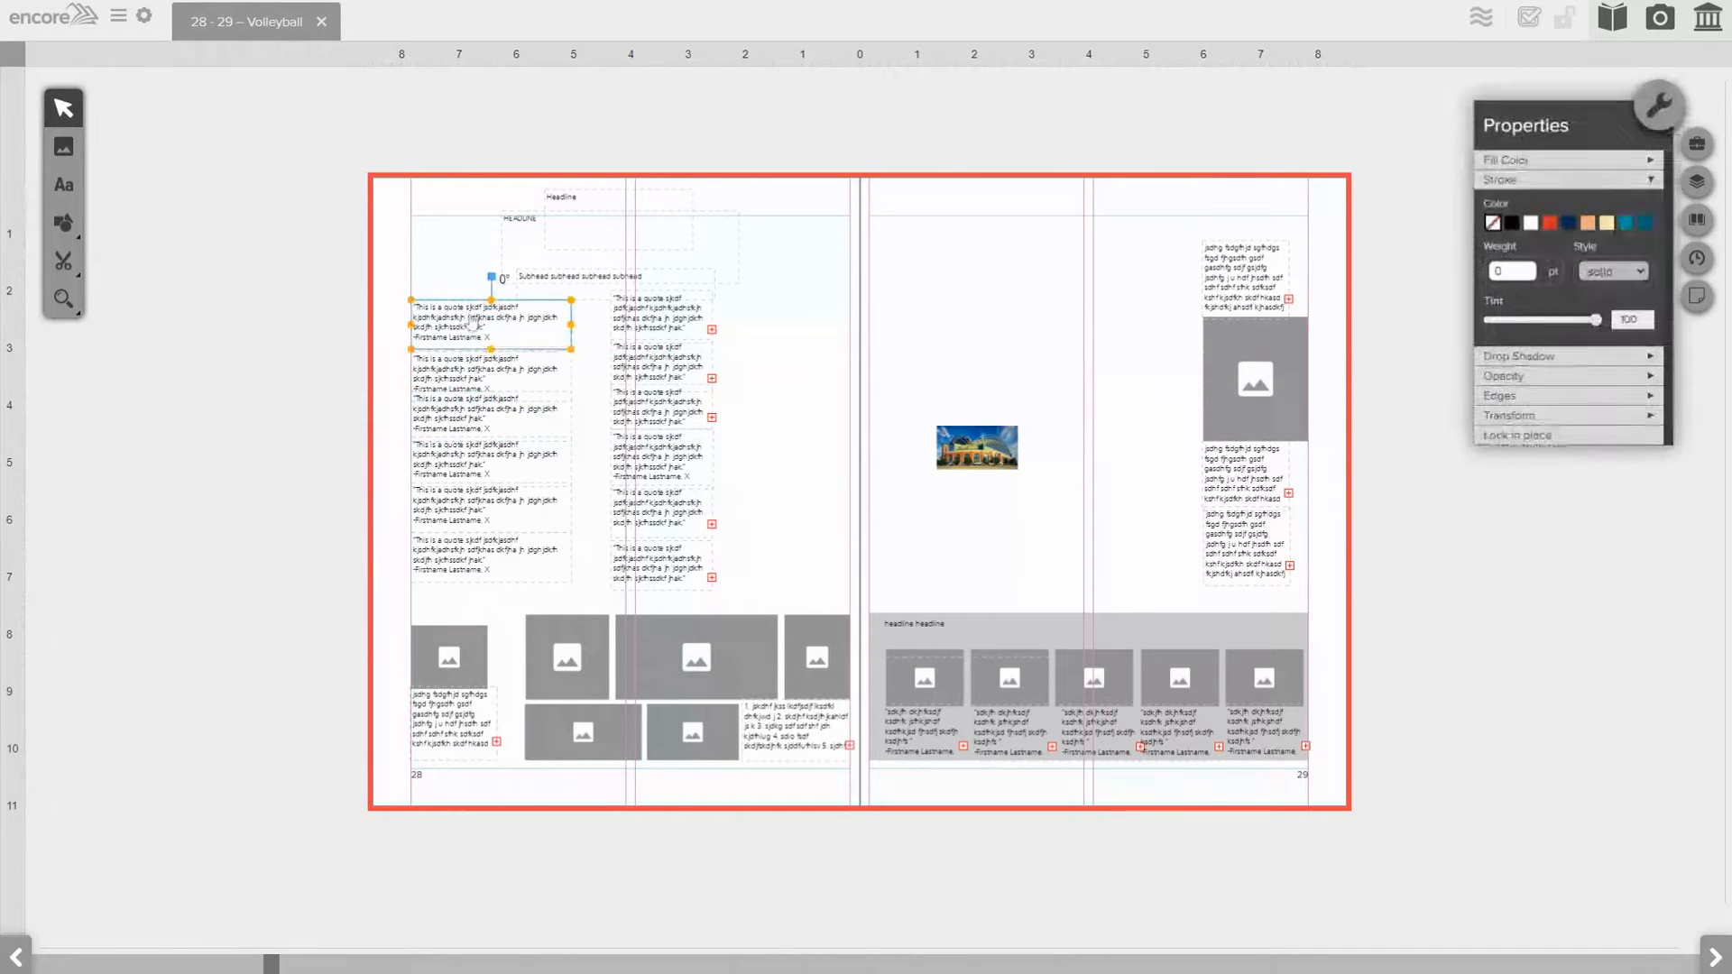
pyautogui.keyDown('shift'); pyautogui.click(474, 376); pyautogui.keyUp('shift')
pyautogui.keyDown('shift'); pyautogui.click(466, 424); pyautogui.keyUp('shift')
pyautogui.keyDown('shift'); pyautogui.click(458, 456); pyautogui.keyUp('shift')
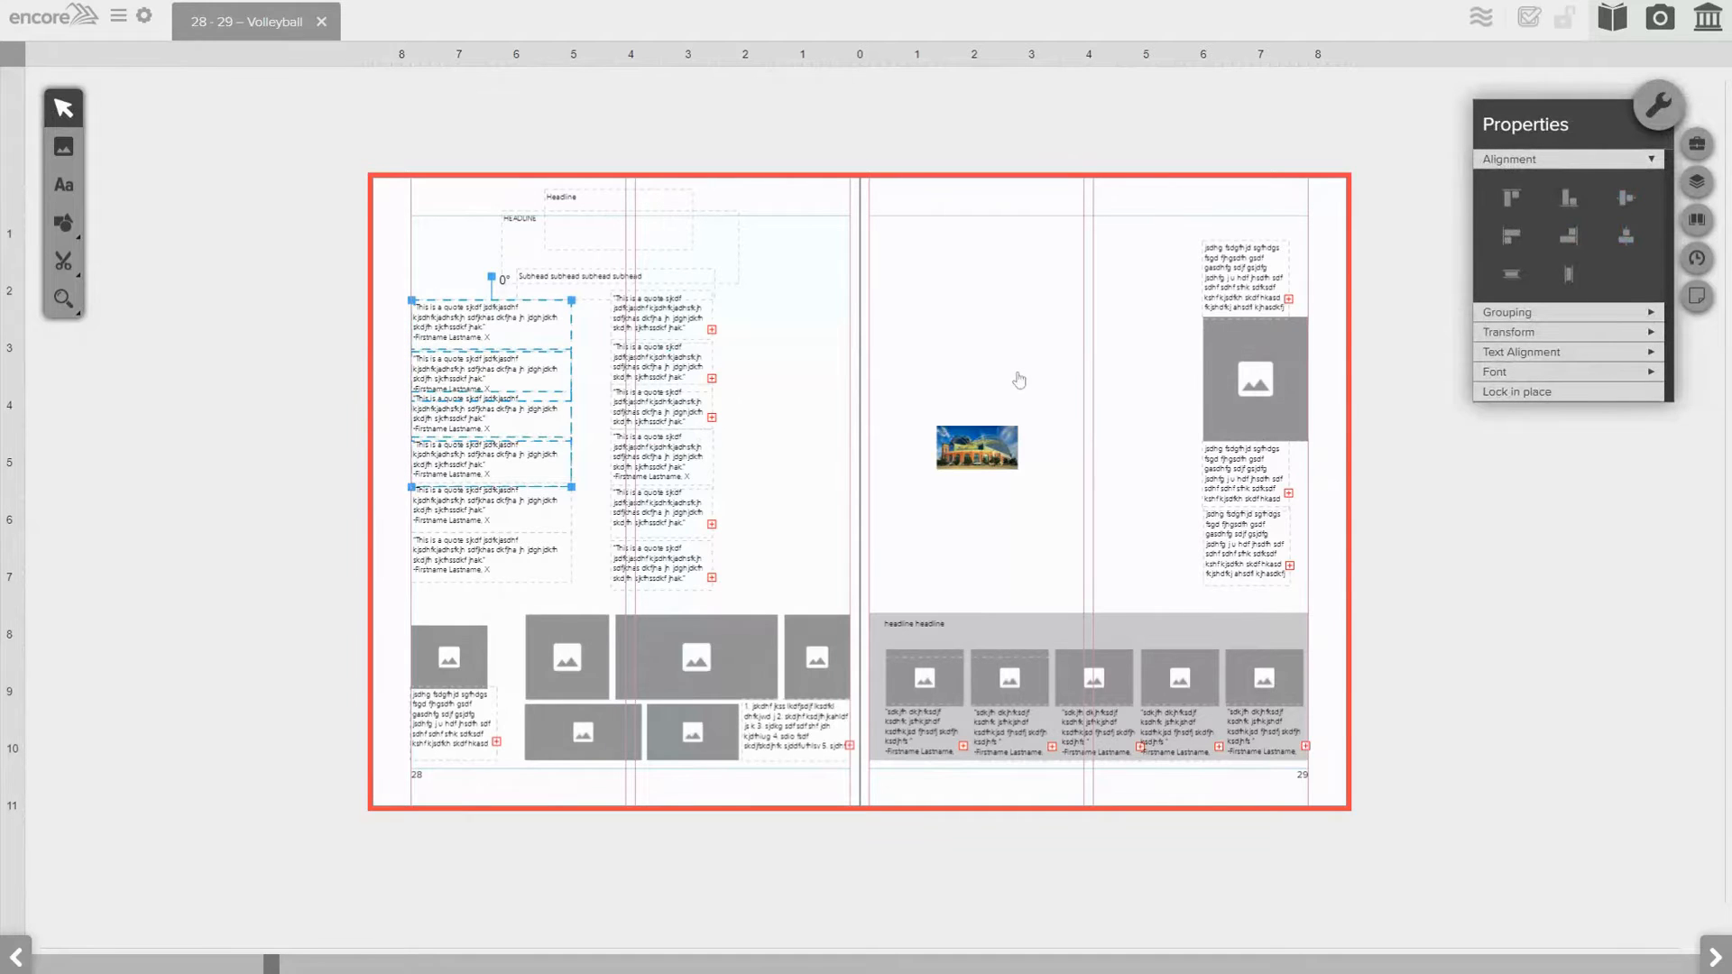
pyautogui.click(1651, 314)
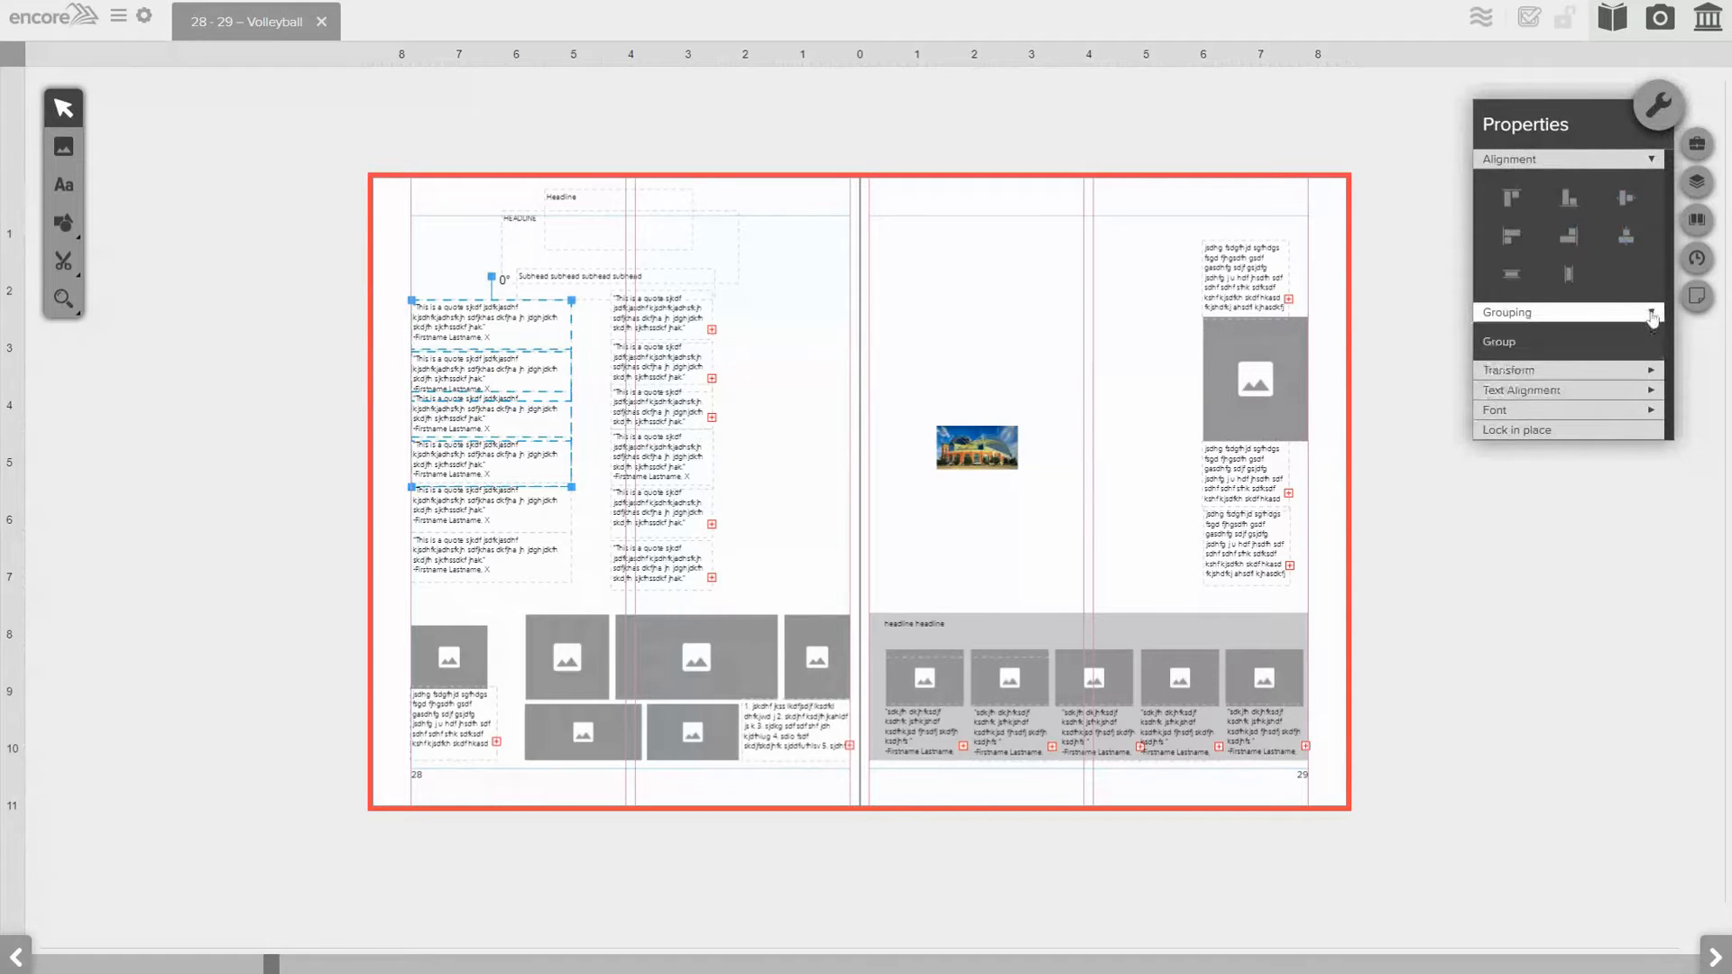
pyautogui.click(1496, 343)
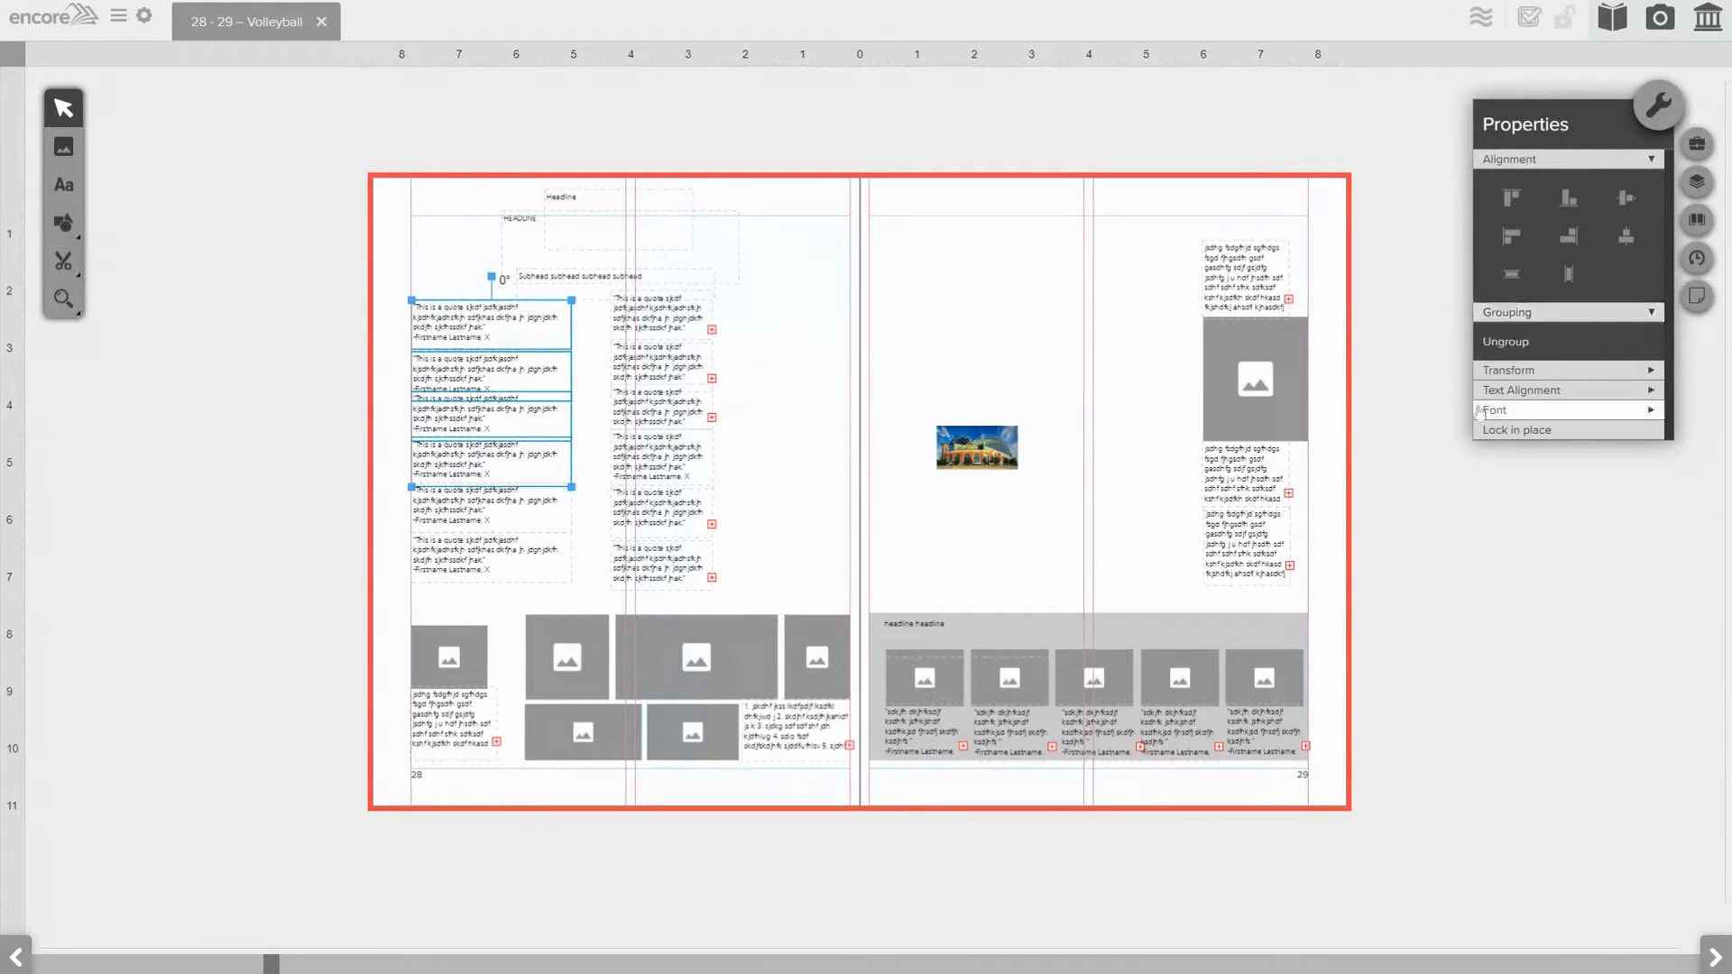
pyautogui.moveTo(456, 485)
pyautogui.mouseDown()
pyautogui.moveTo(442, 372)
pyautogui.moveTo(284, 384)
pyautogui.moveTo(257, 438)
pyautogui.moveTo(526, 437)
pyautogui.moveTo(448, 440)
pyautogui.moveTo(451, 465)
pyautogui.mouseUp()
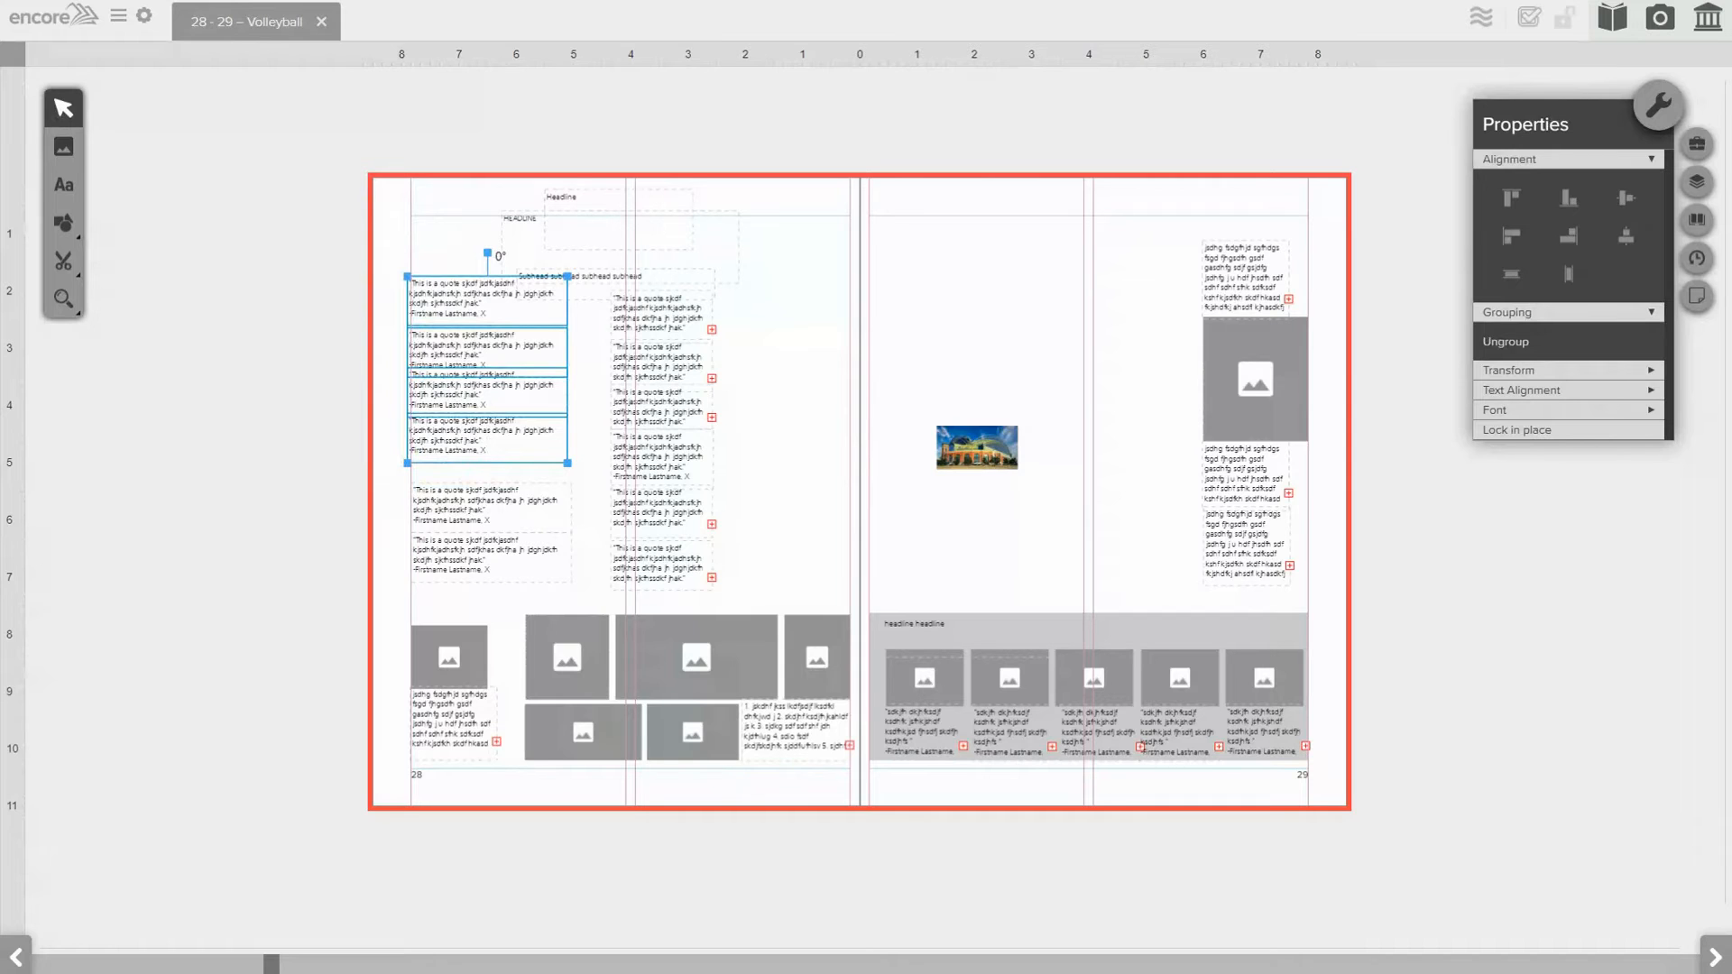
# - Lock the large photo frame spanning the gutter in place, and reselect it to check the lock
pyautogui.click(976, 467)
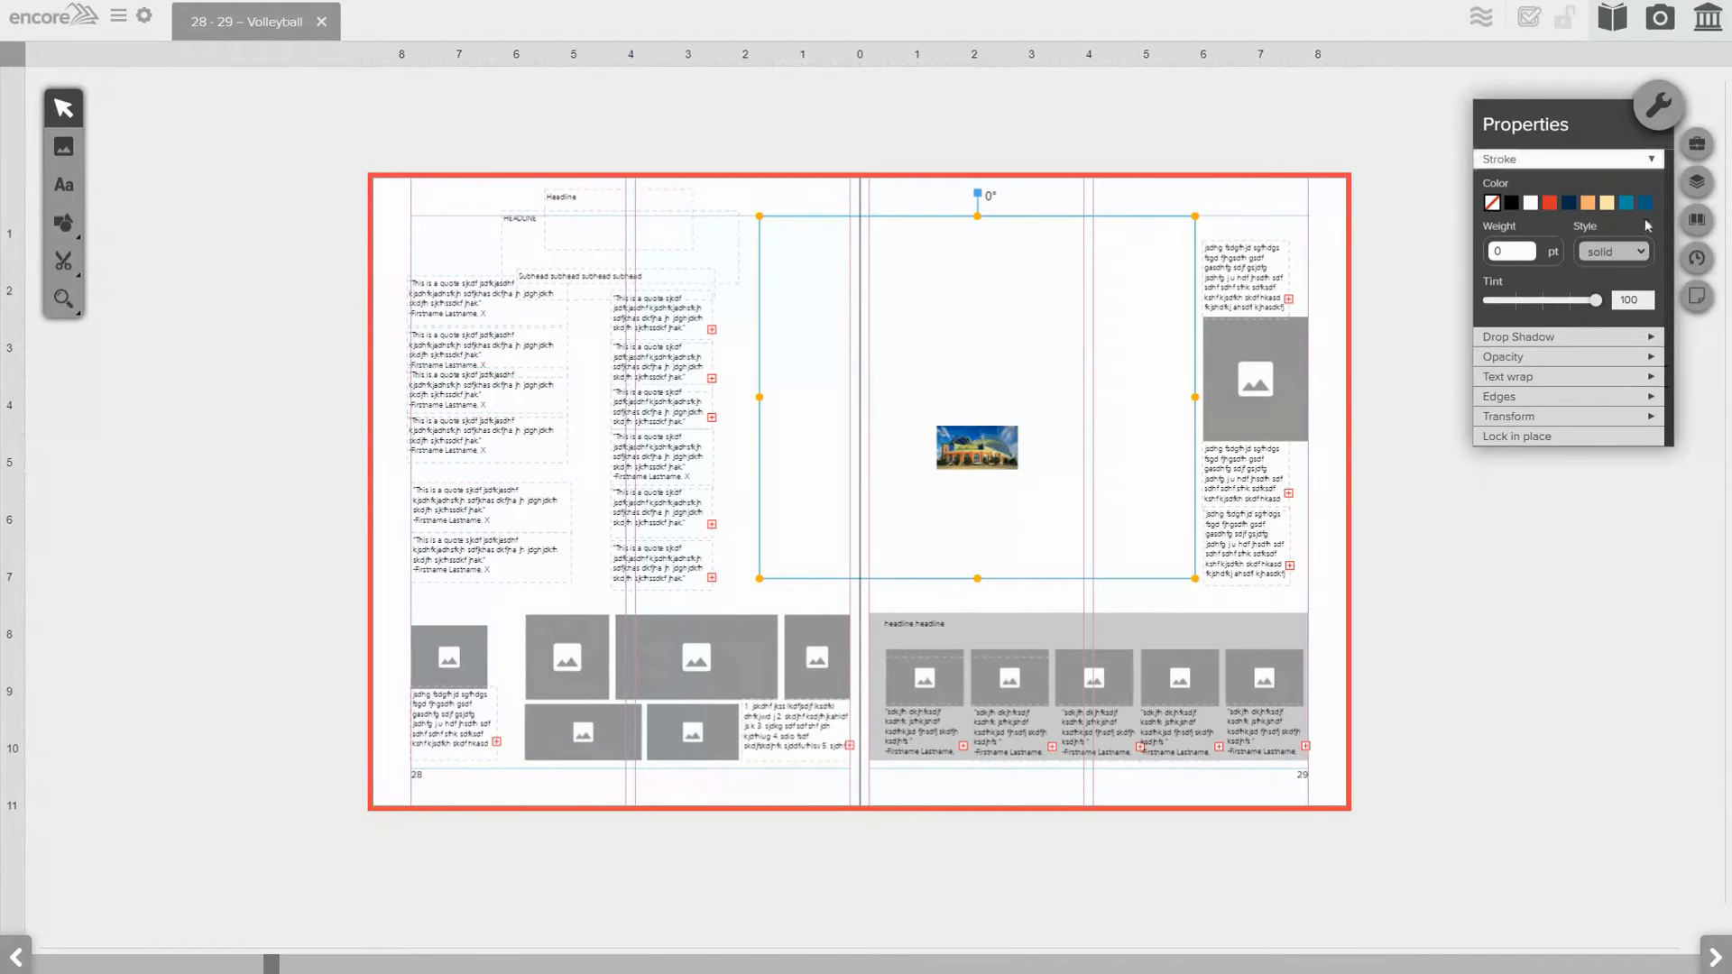
pyautogui.click(1637, 437)
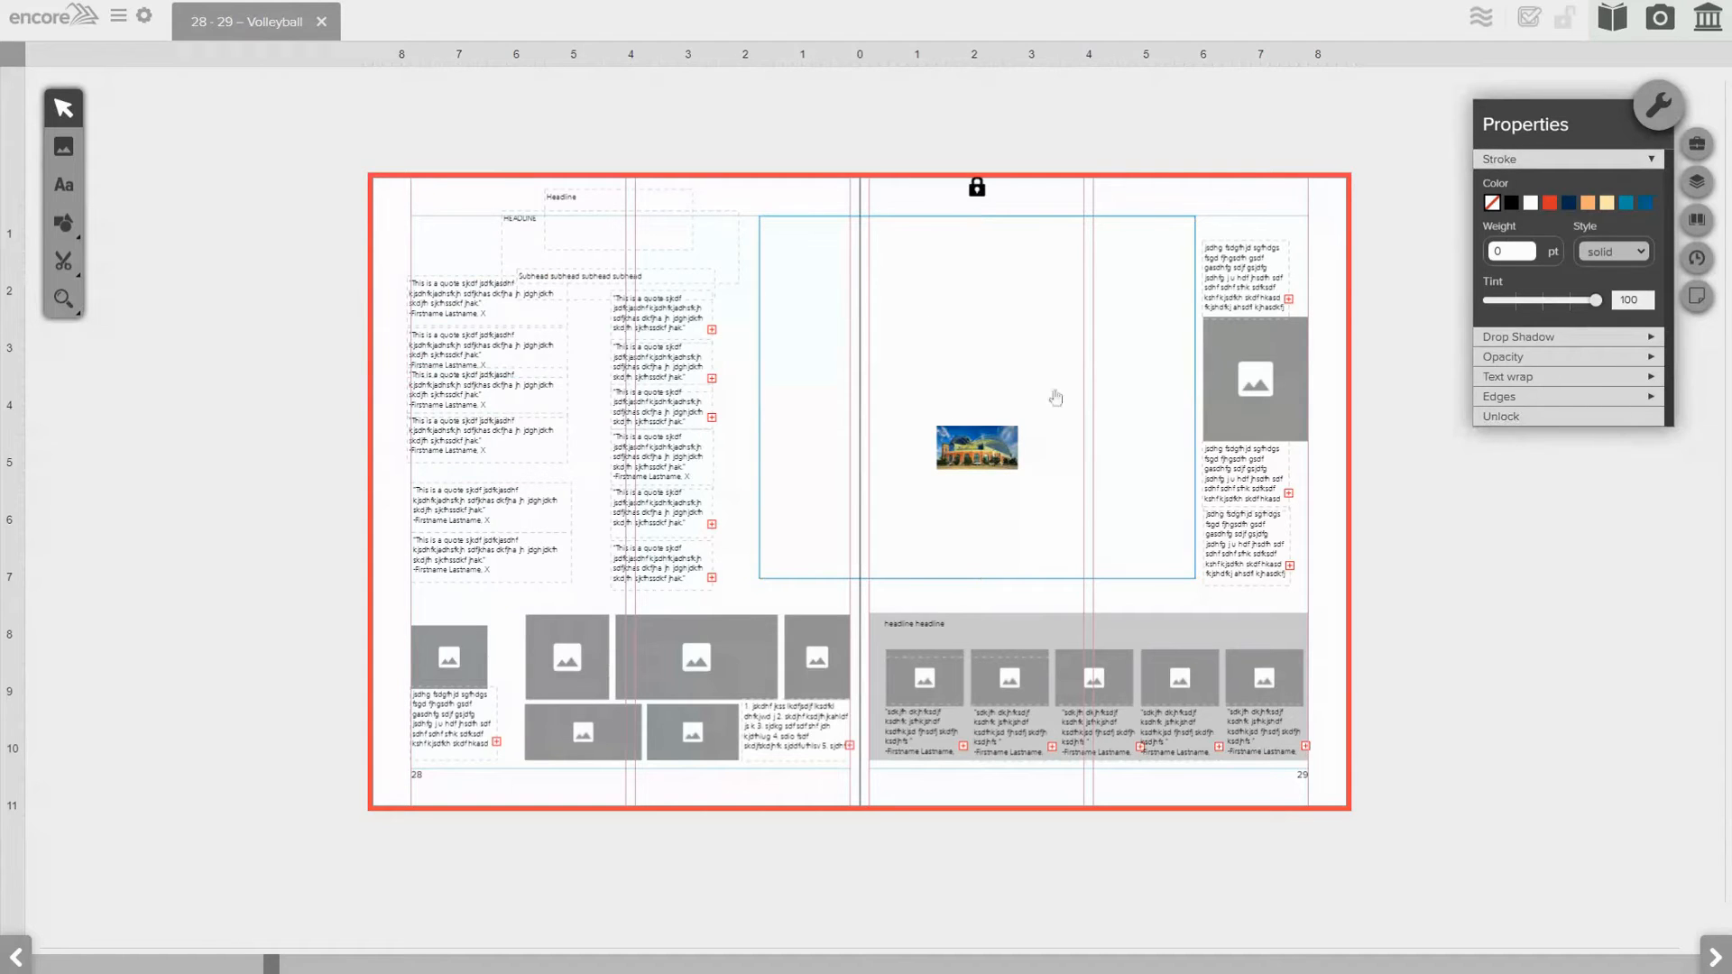
pyautogui.click(1021, 373)
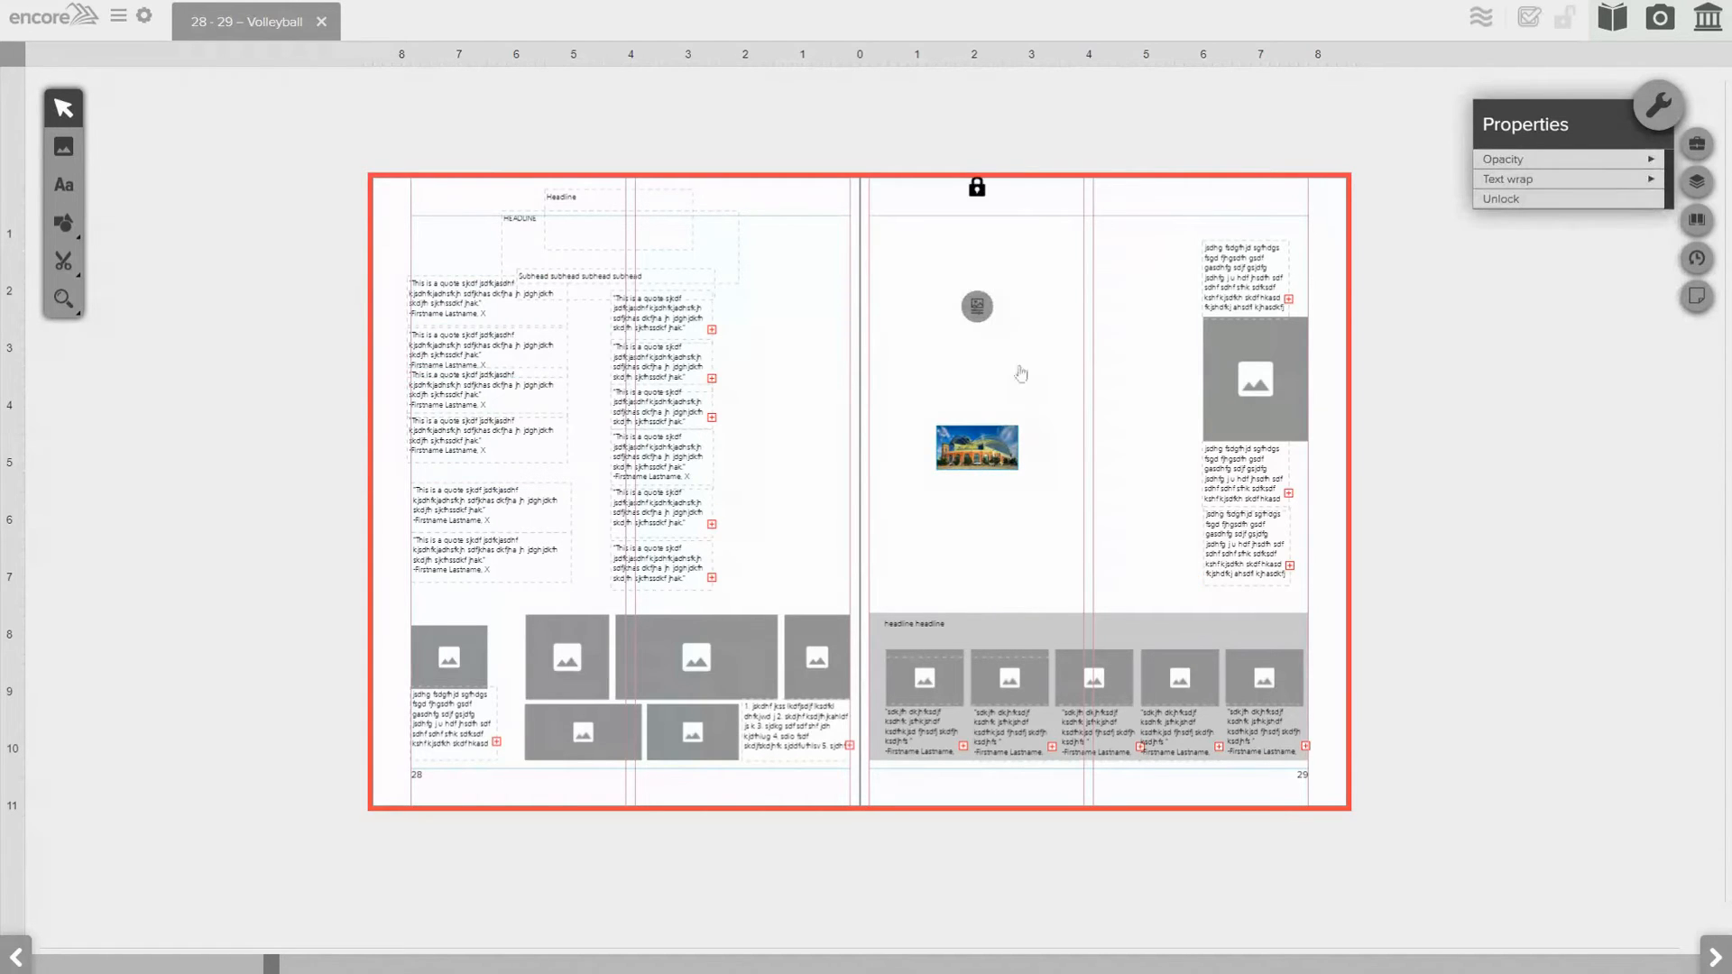
pyautogui.click(1118, 450)
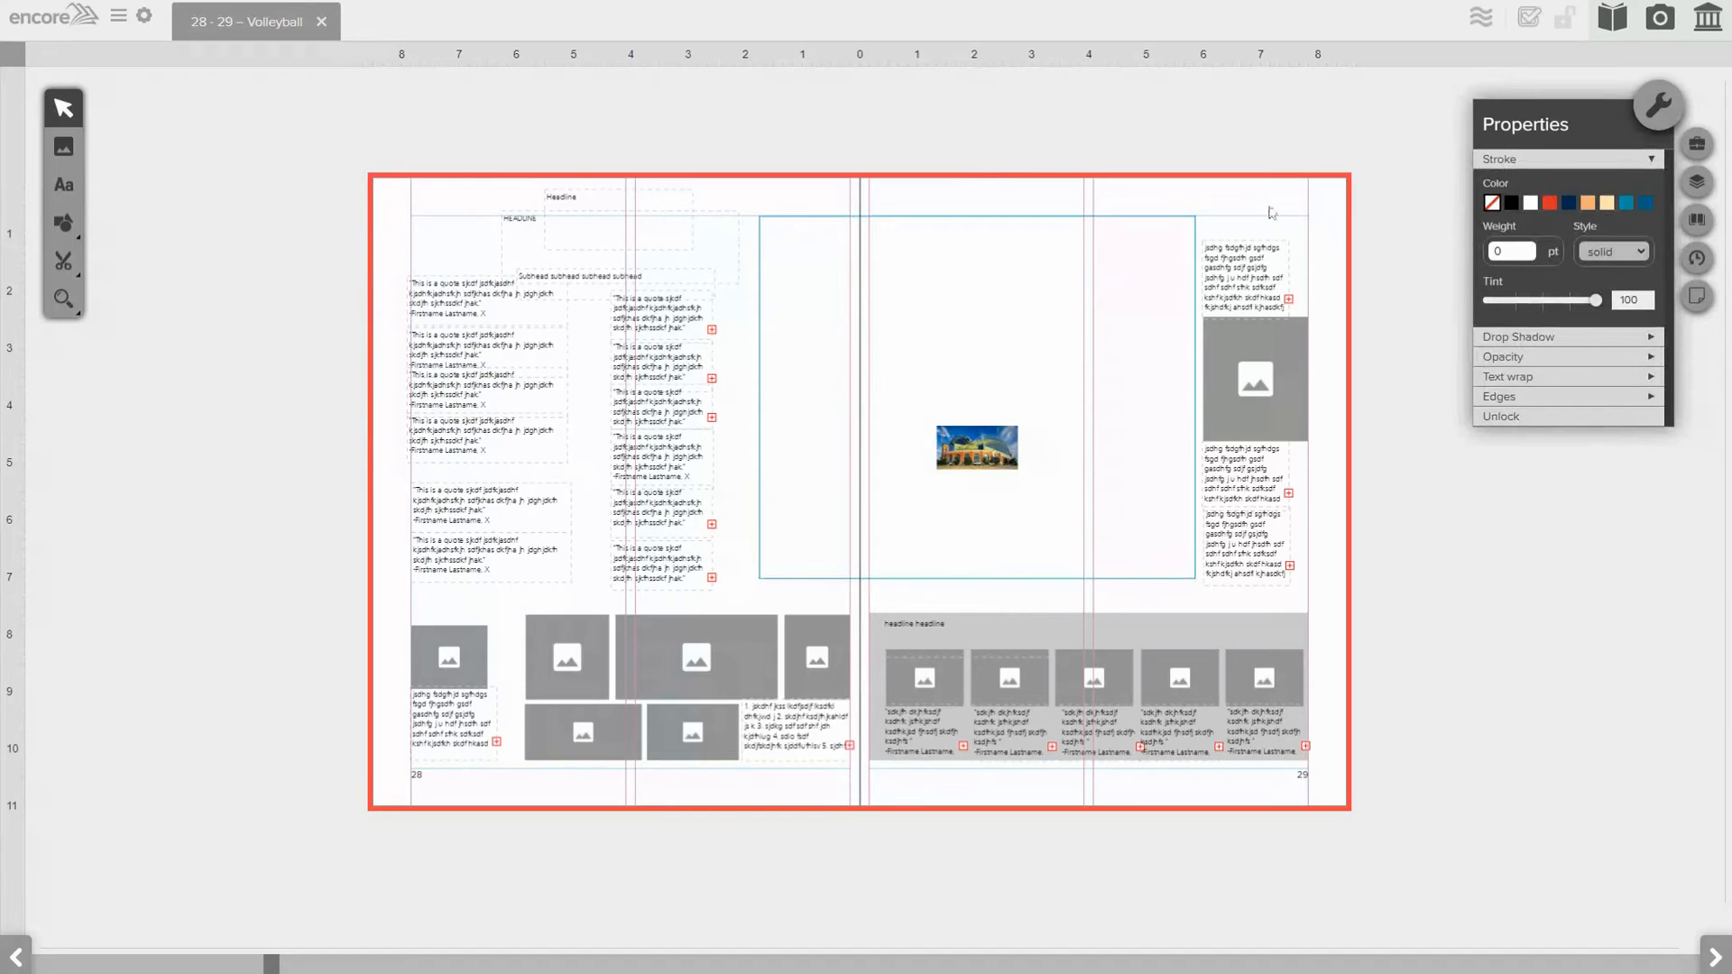